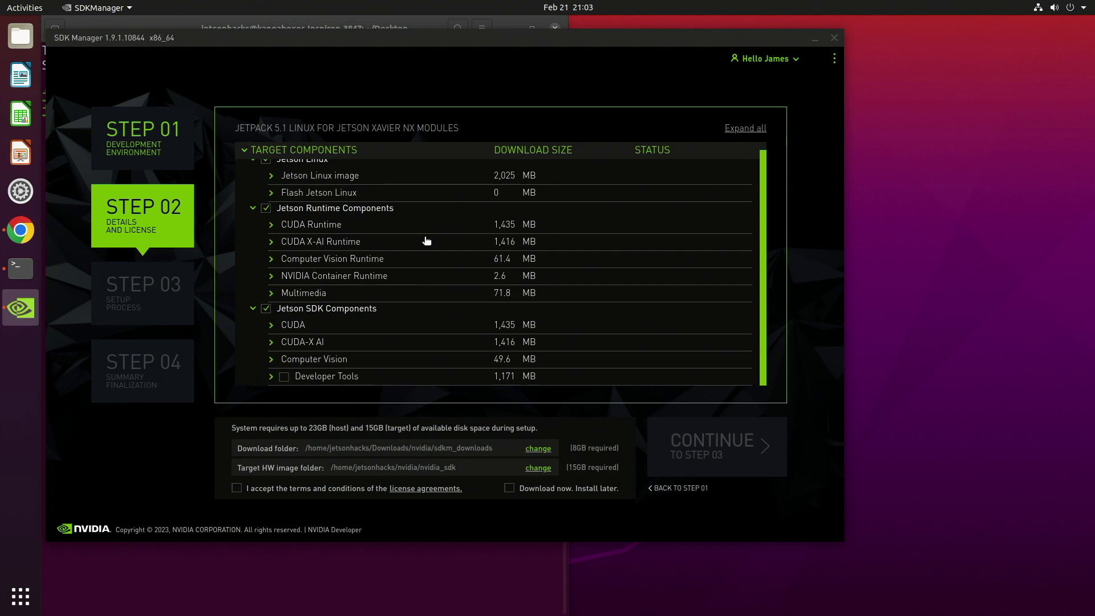
Scroll up through the SDK Manager JetPack 5.1 target components list.
{"action": "scroll", "coordinate": [427, 240], "scroll_direction": "up", "scroll_amount": 1}
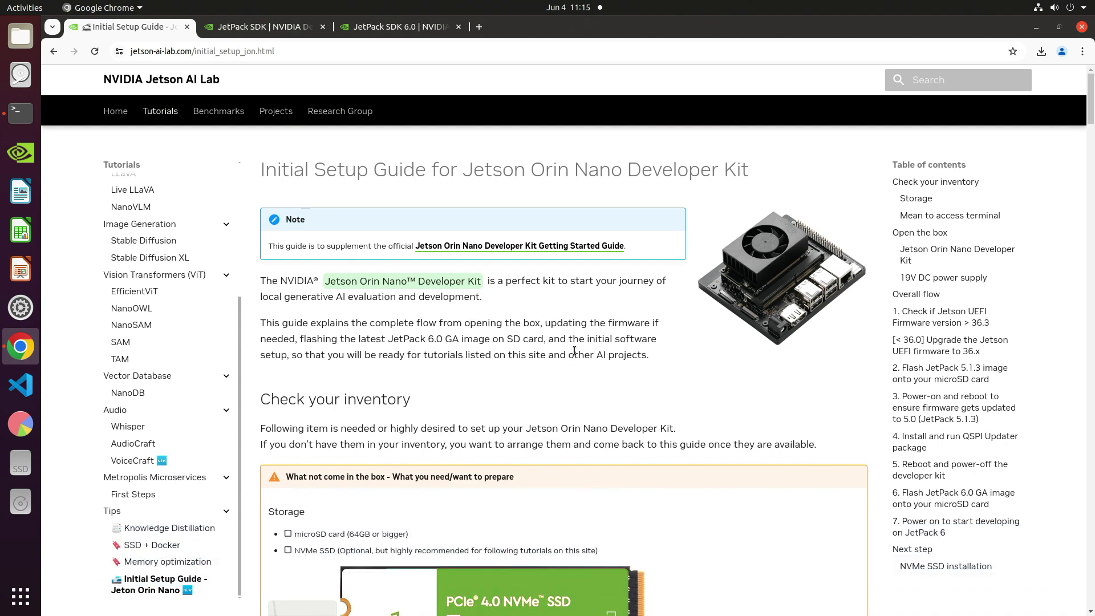
Scroll to the guide's microSD flashing step and open the Balena official site in a new tab.
{"action": "scroll", "coordinate": [575, 355], "scroll_direction": "down", "scroll_amount": 2}
{"action": "scroll", "coordinate": [576, 355], "scroll_direction": "down", "scroll_amount": 4}
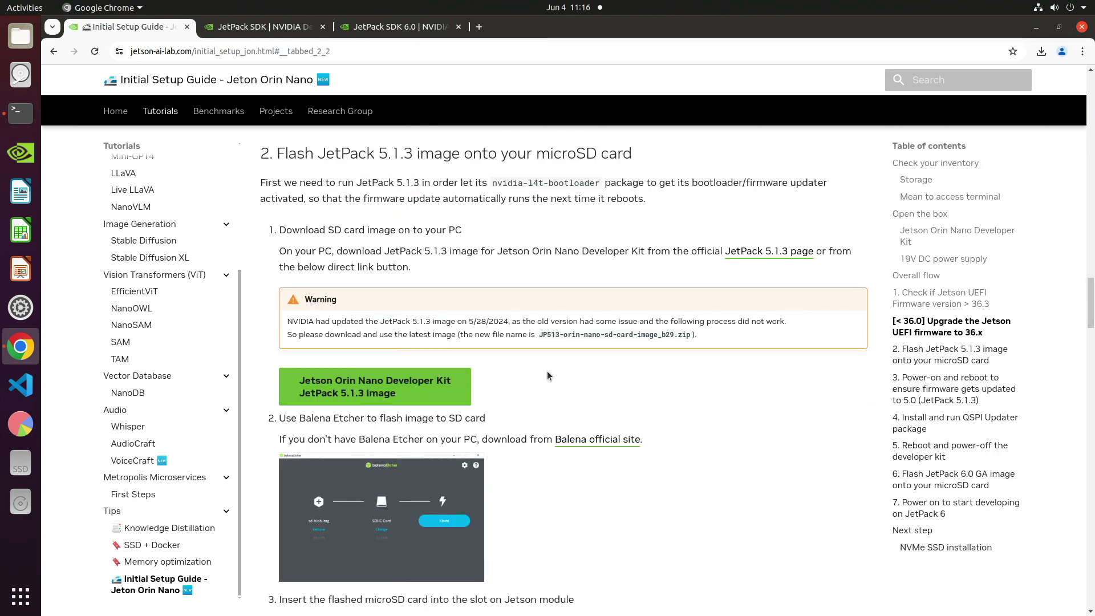
{"action": "right_click", "coordinate": [583, 444]}
{"action": "left_click", "coordinate": [609, 454]}
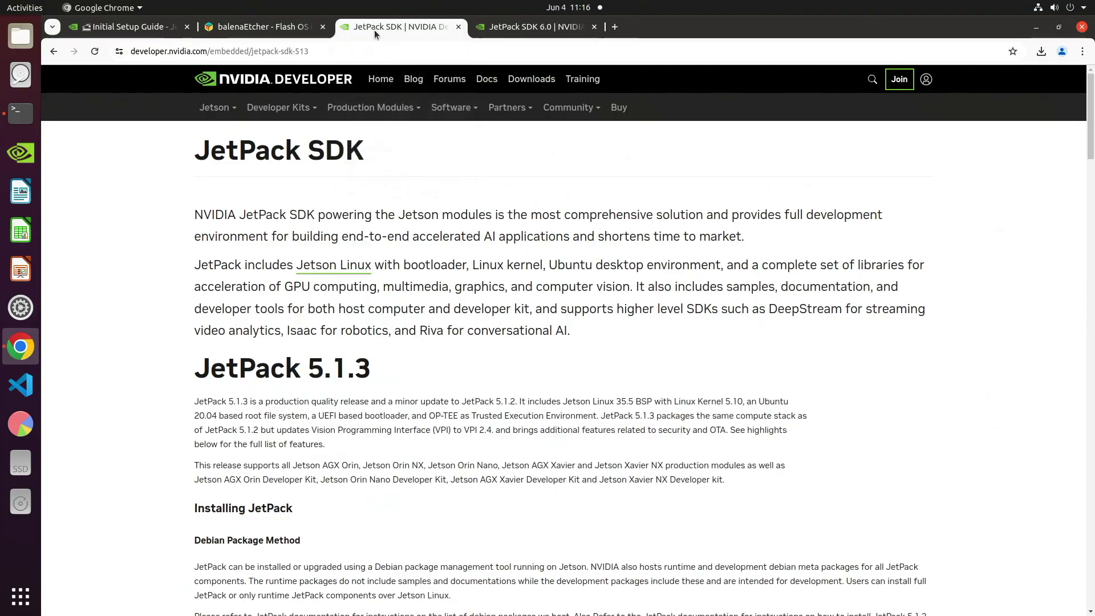
Download the Jetson Orin Nano JetPack 5.1.3 SD card image, then return to the setup guide.
{"action": "scroll", "coordinate": [435, 309], "scroll_direction": "down", "scroll_amount": 7}
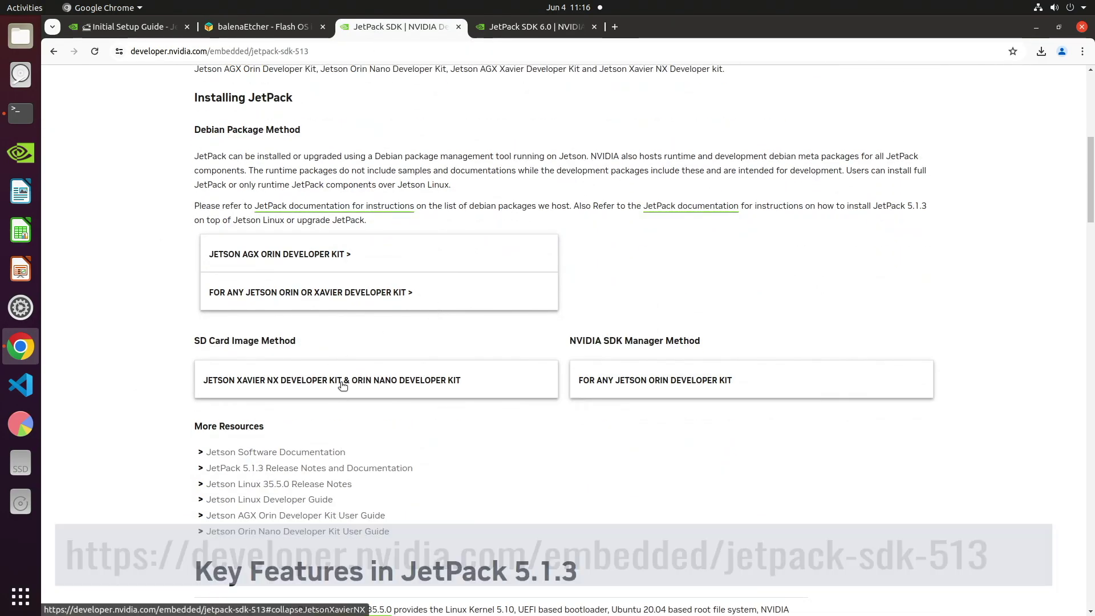
{"action": "left_click", "coordinate": [341, 387]}
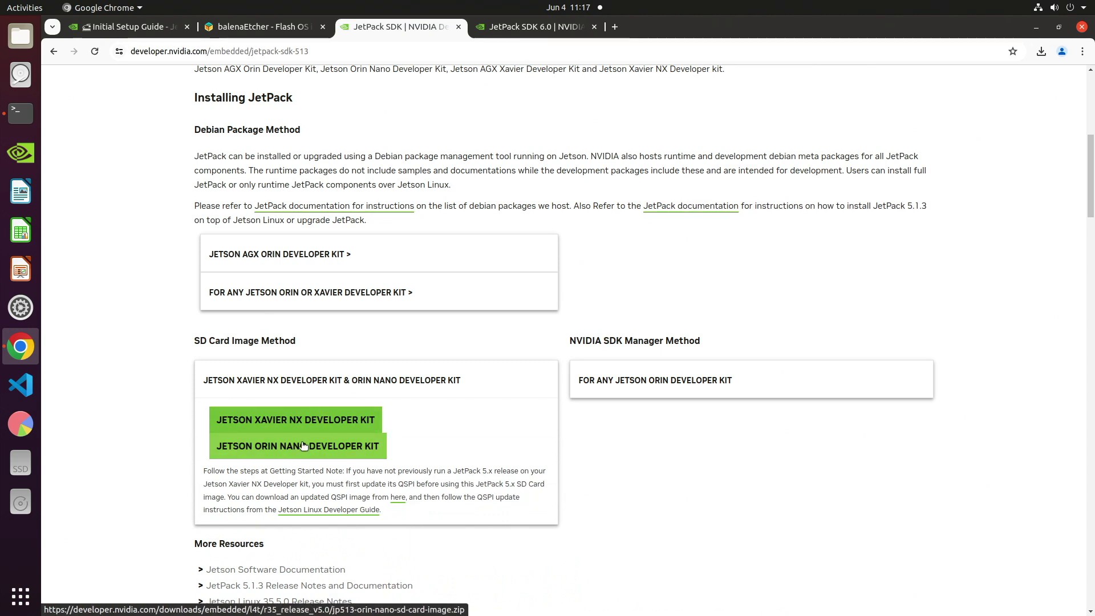
{"action": "left_click", "coordinate": [303, 445]}
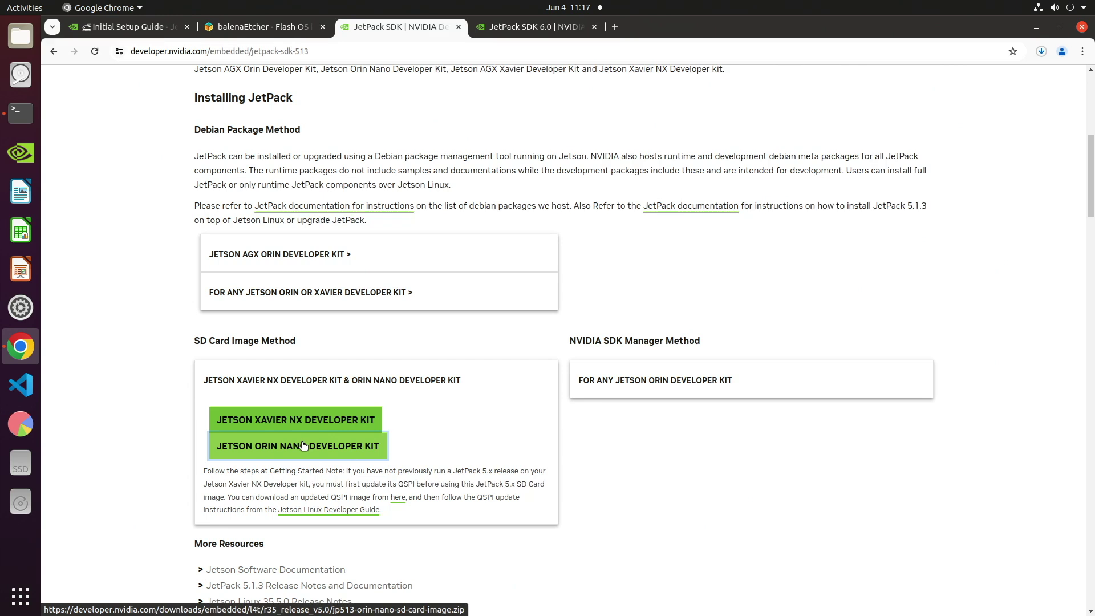
{"action": "left_click", "coordinate": [1042, 52]}
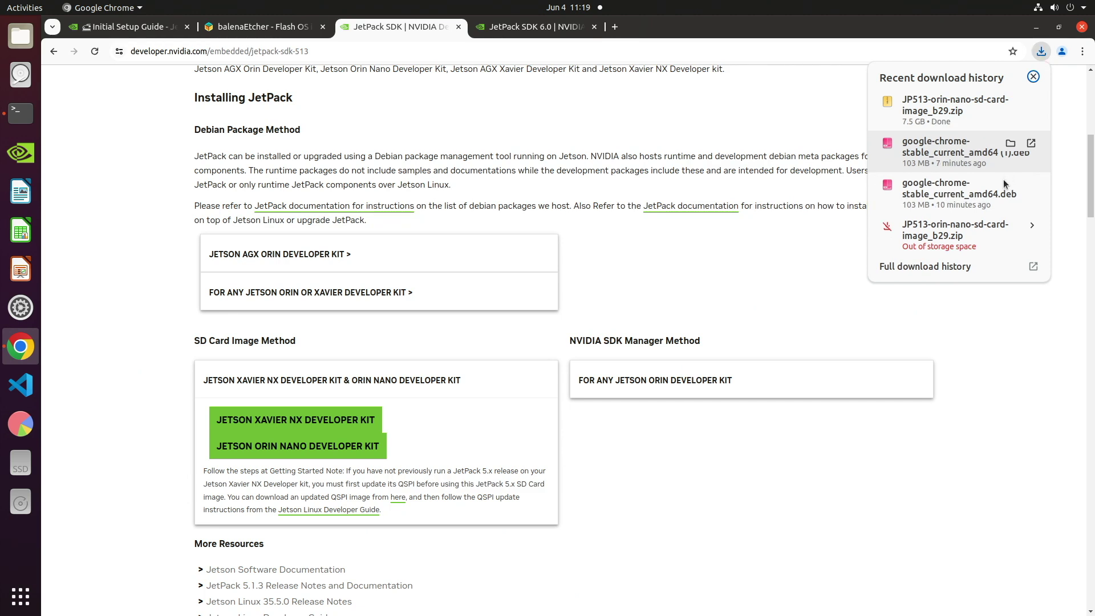
{"action": "left_click", "coordinate": [161, 30]}
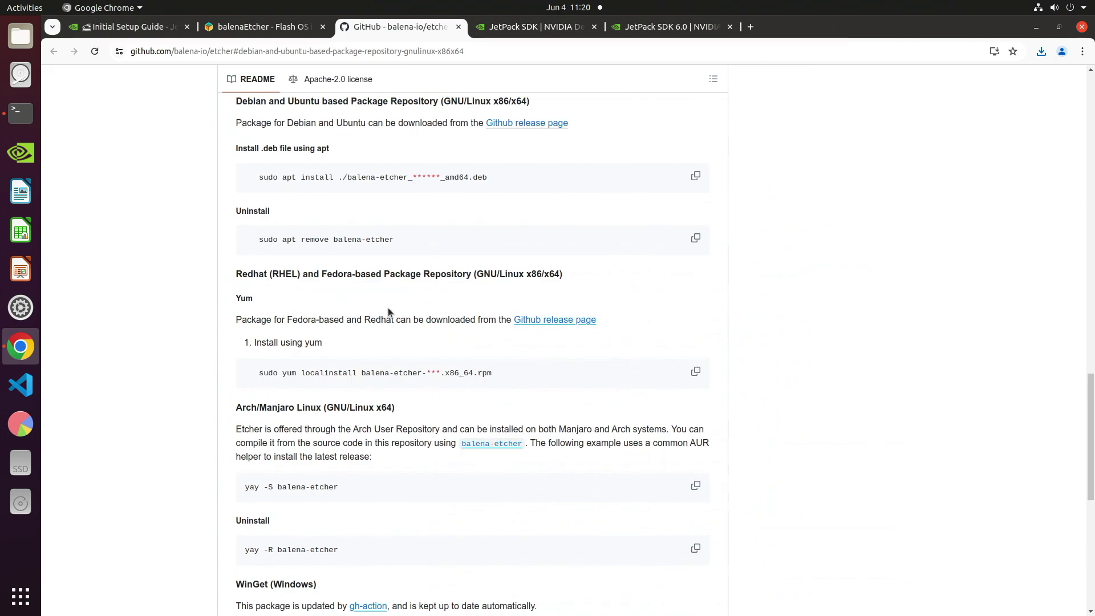
Download balena-etcher_1.19.21_amd64.deb from the balena-io/etcher GitHub releases page.
{"action": "left_click", "coordinate": [519, 124]}
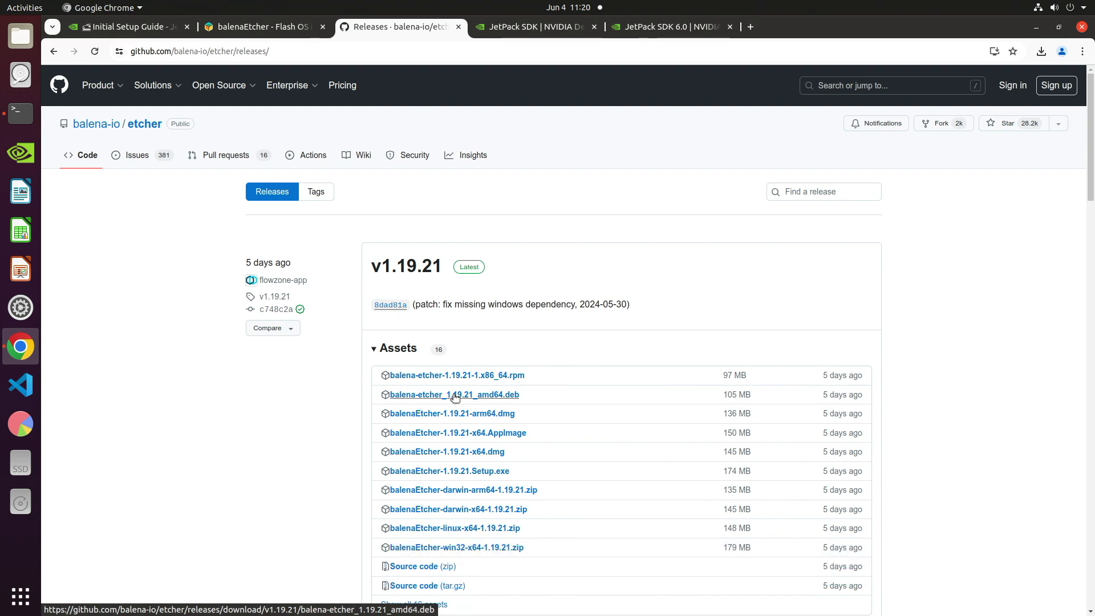
{"action": "left_click", "coordinate": [455, 395]}
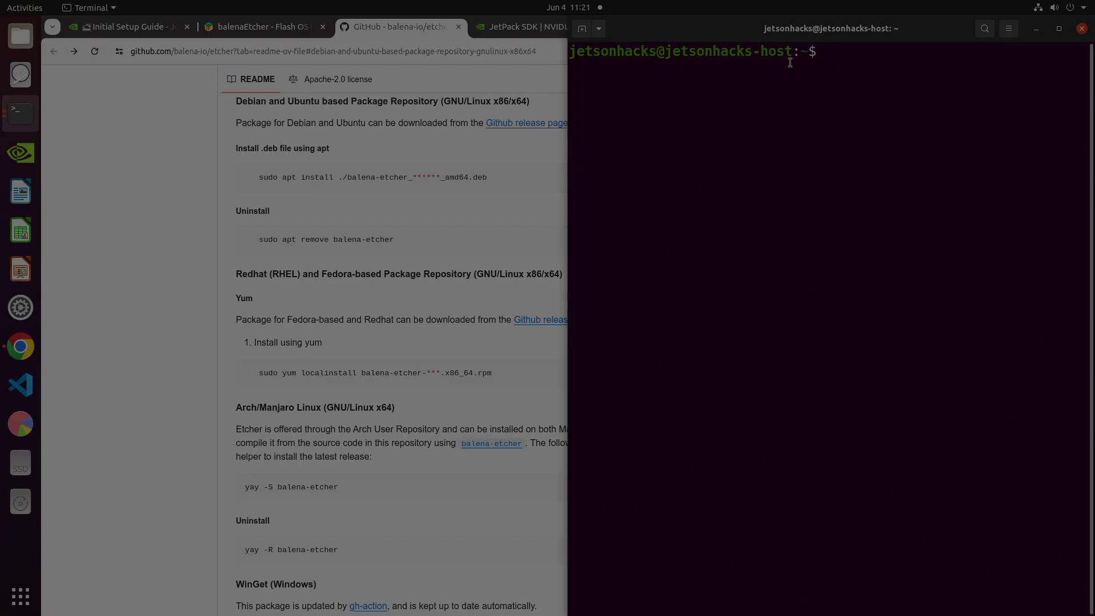
Install ./balena-etcher_1.19.21_amd64.deb from ~/Downloads with sudo apt install, confirming with Y.
{"action": "type", "text": "cd ~/Downloads/"}
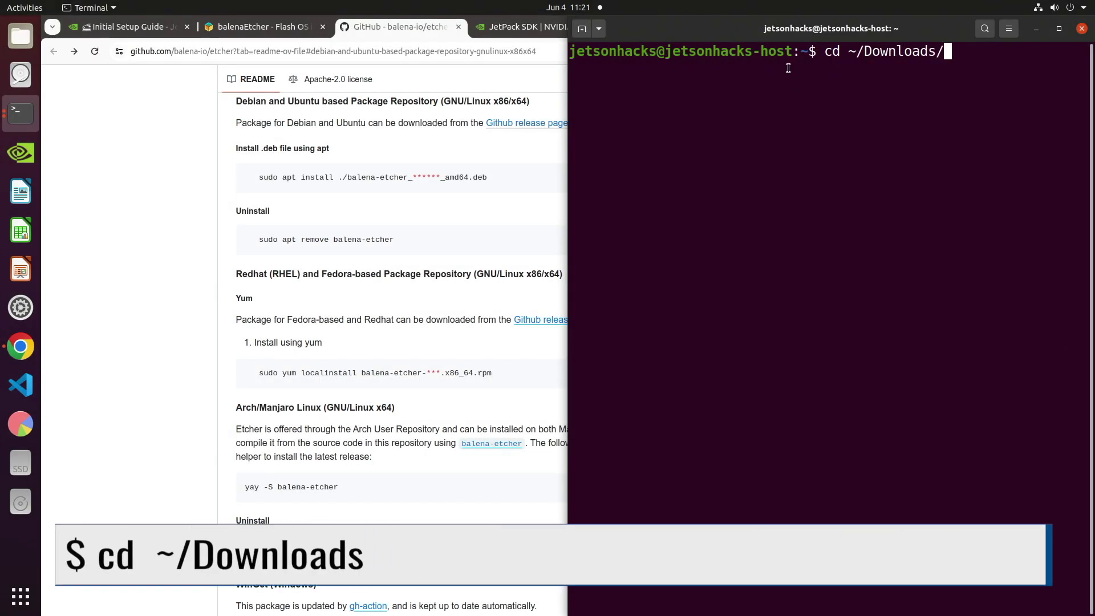
{"action": "key", "text": "Return"}
{"action": "type", "text": "sudo apt inst"}
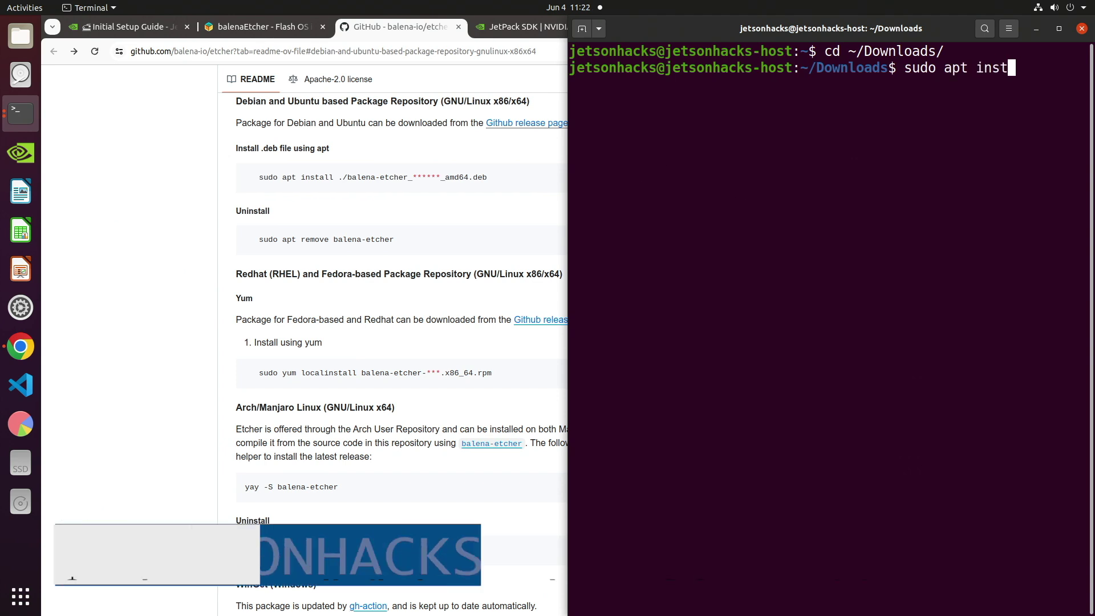
{"action": "type", "text": "all ./balena-etcher_1.19.21_amd64.deb"}
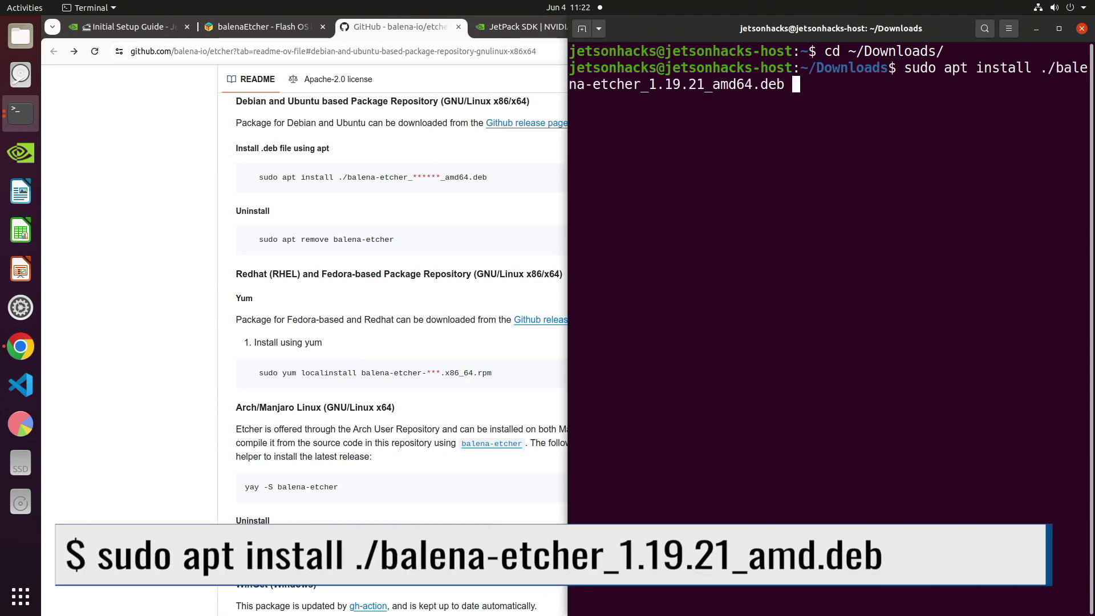
{"action": "key", "text": "Return"}
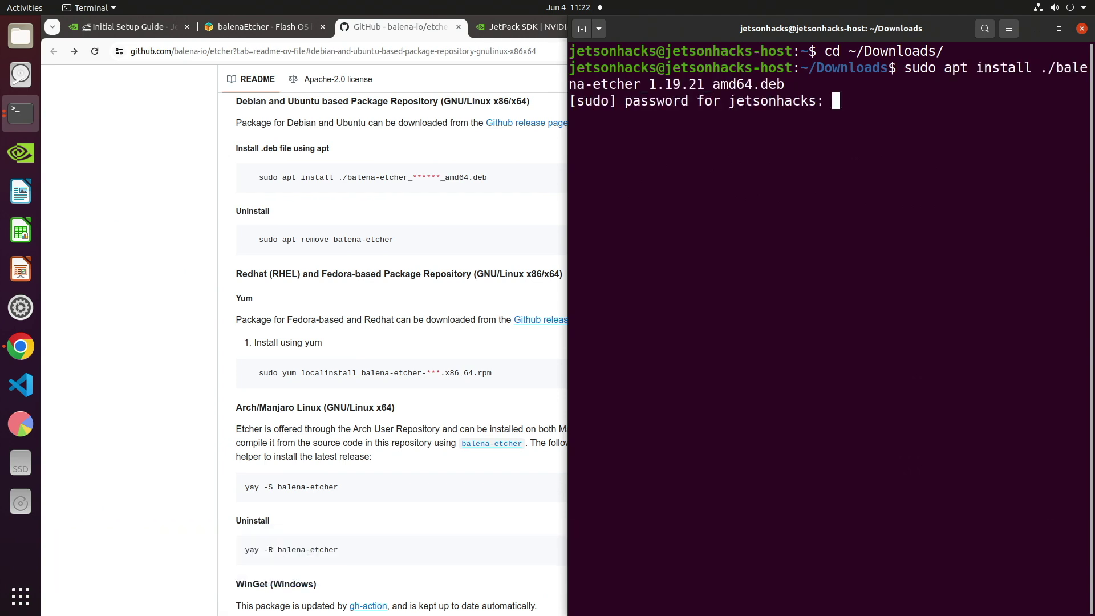
{"action": "key", "text": "Return"}
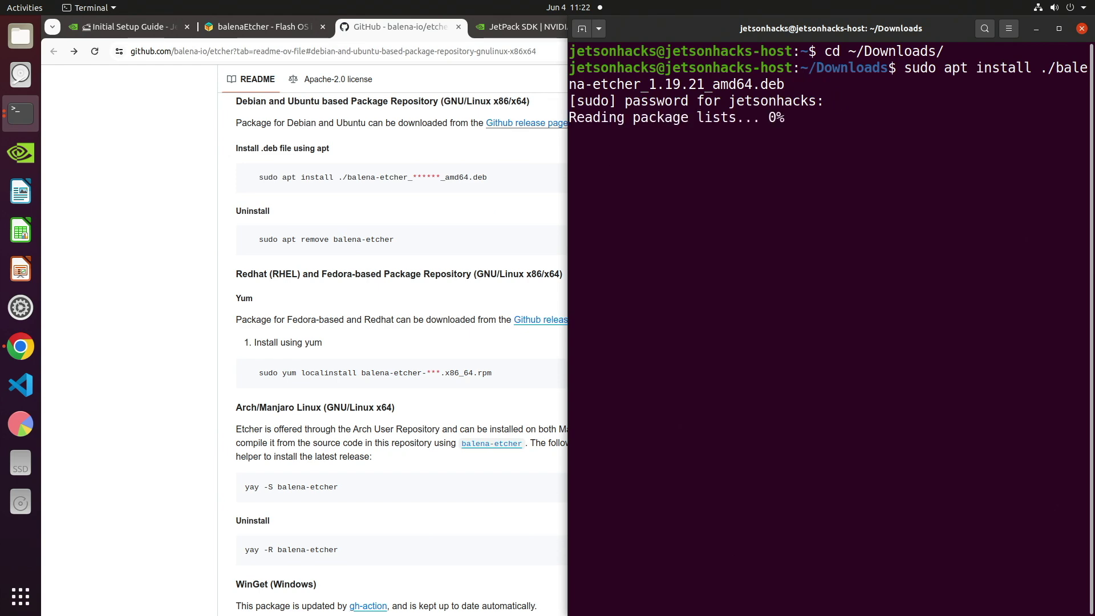
{"action": "type", "text": "Y"}
{"action": "key", "text": "Return"}
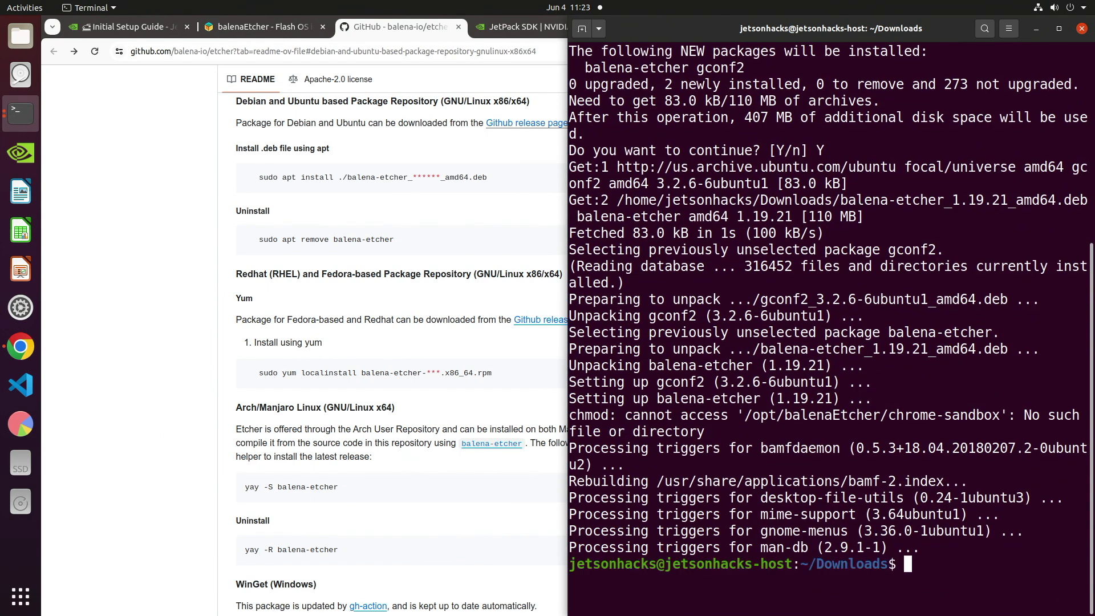
{"action": "key", "text": "super+a"}
Launch balenaEtcher and load JP513-orin-nano-sd-card-image_b29.zip from Downloads as the image.
{"action": "type", "text": "e"}
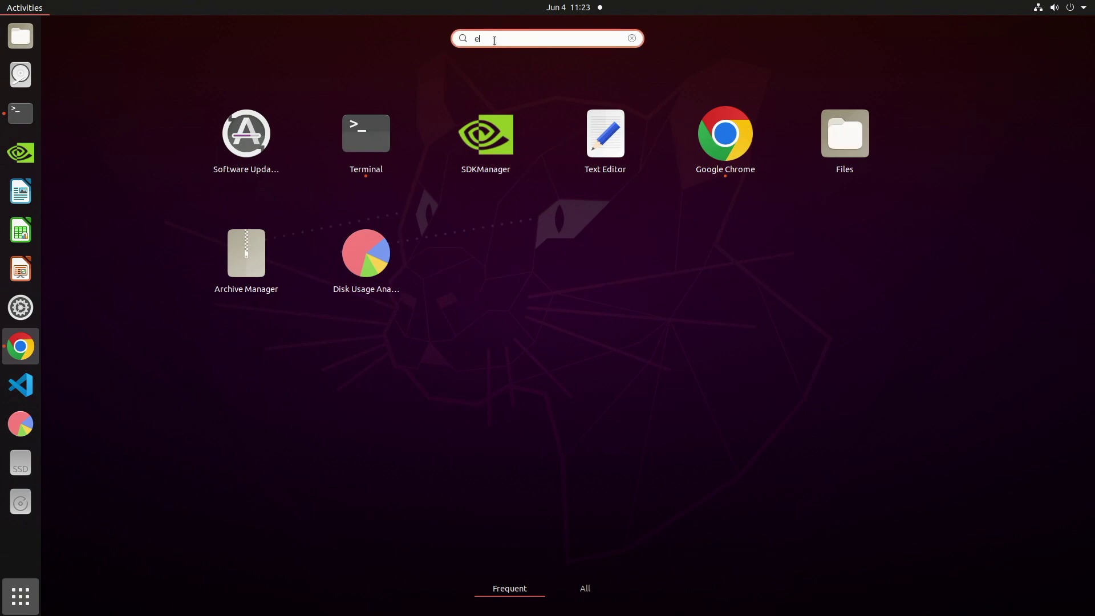
{"action": "type", "text": "tc"}
{"action": "left_click", "coordinate": [553, 119]}
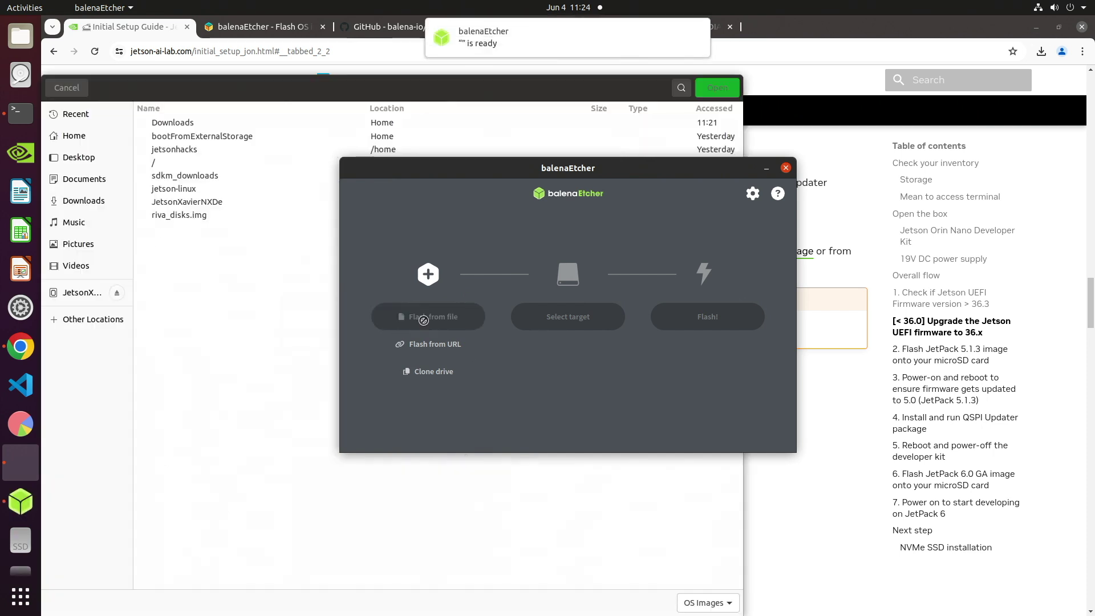
{"action": "left_click", "coordinate": [305, 84]}
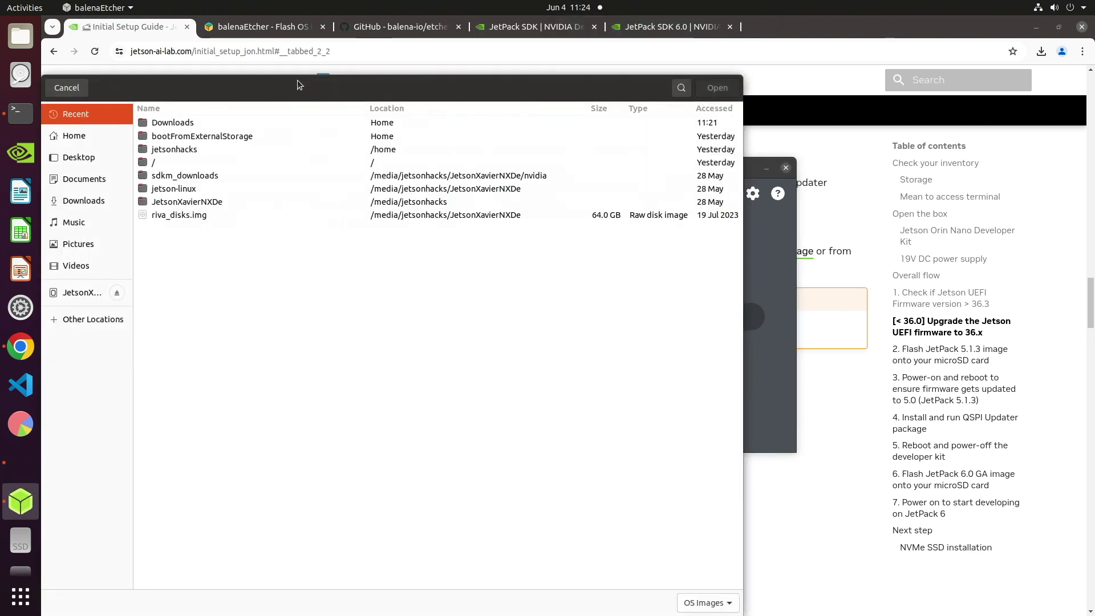
{"action": "double_click", "coordinate": [173, 123]}
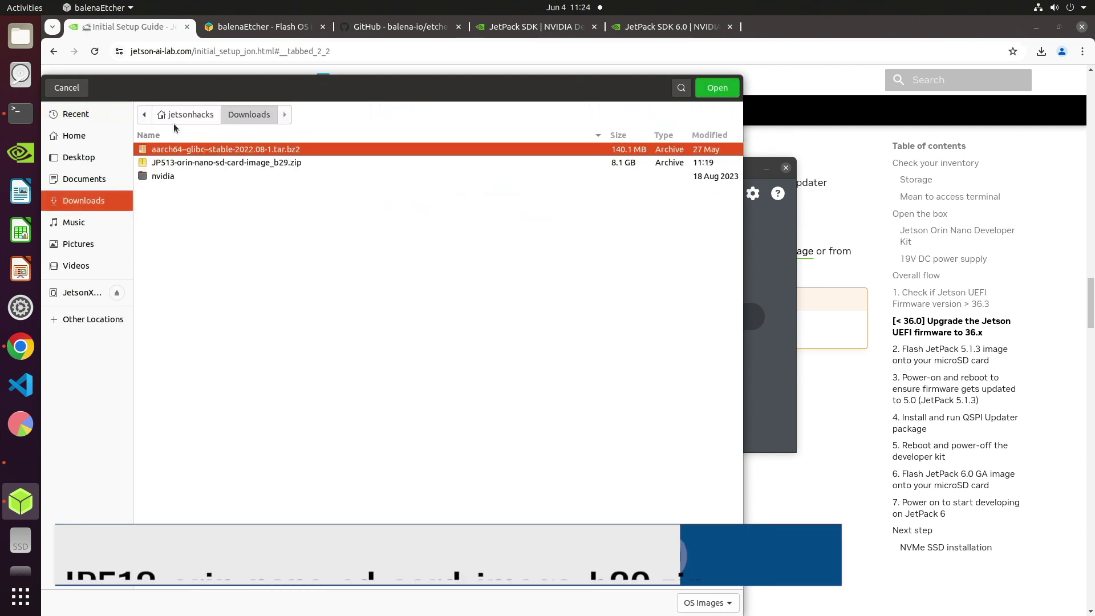
{"action": "left_click", "coordinate": [178, 162]}
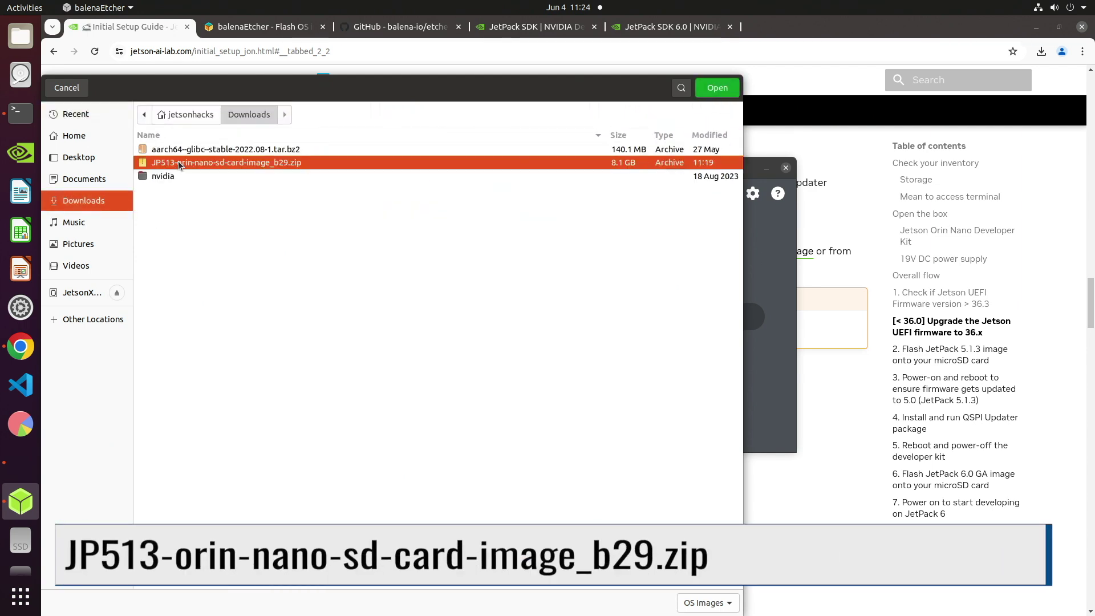
{"action": "left_click", "coordinate": [721, 90]}
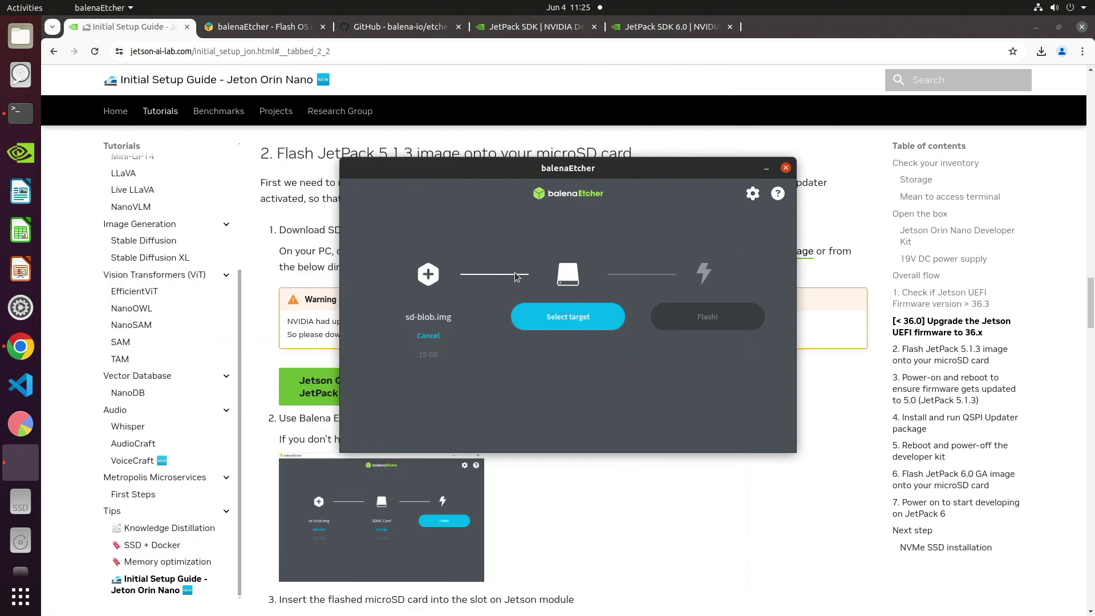
Select the 63.3 GB drive on /dev/sdc as the target and start flashing.
{"action": "left_click", "coordinate": [551, 317]}
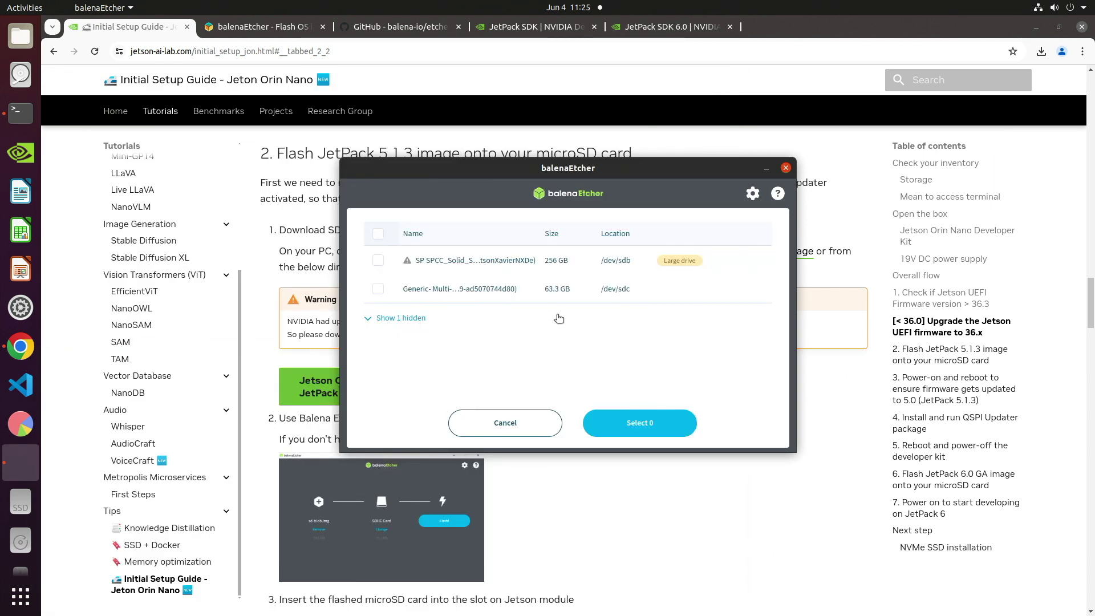
{"action": "left_click", "coordinate": [379, 290]}
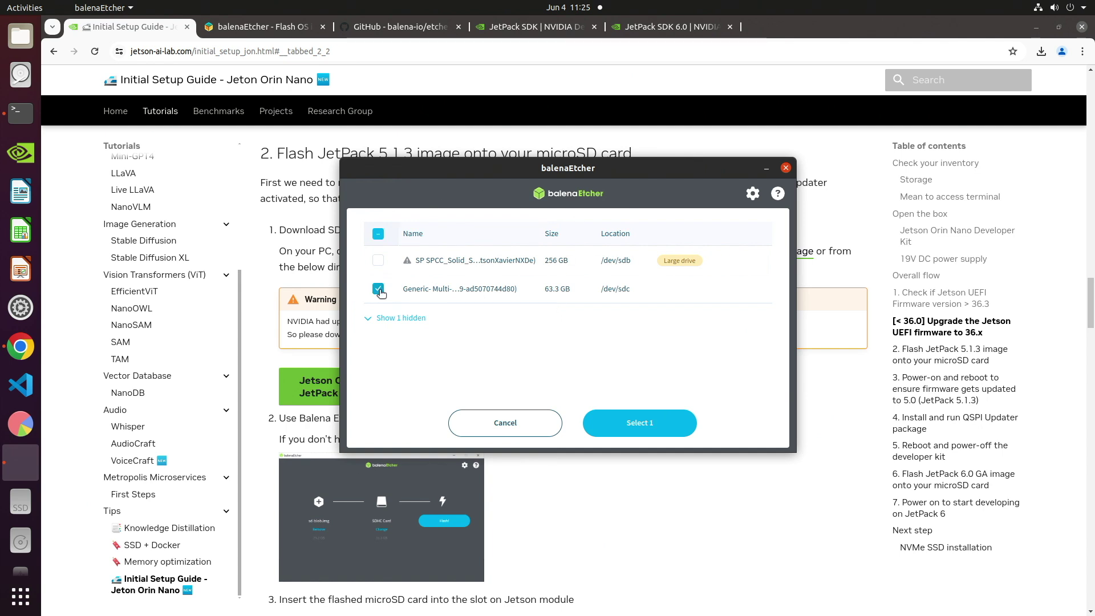
{"action": "left_click", "coordinate": [657, 427]}
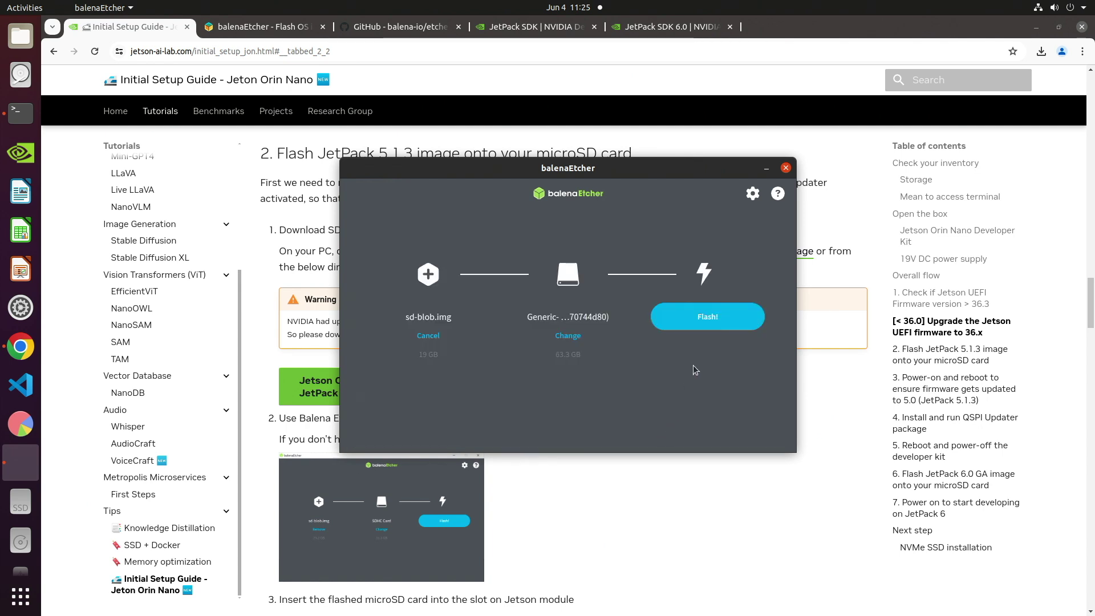
{"action": "left_click", "coordinate": [707, 323]}
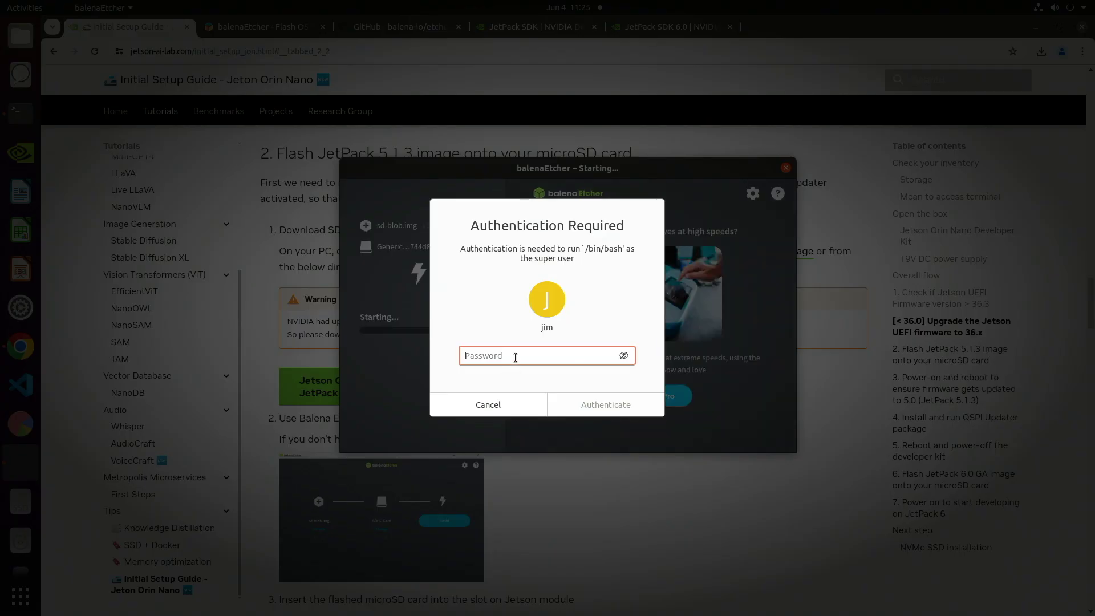
Enter the administrator password in the Authentication Required dialog to authorize the flash.
{"action": "type", "text": "********"}
{"action": "key", "text": "Return"}
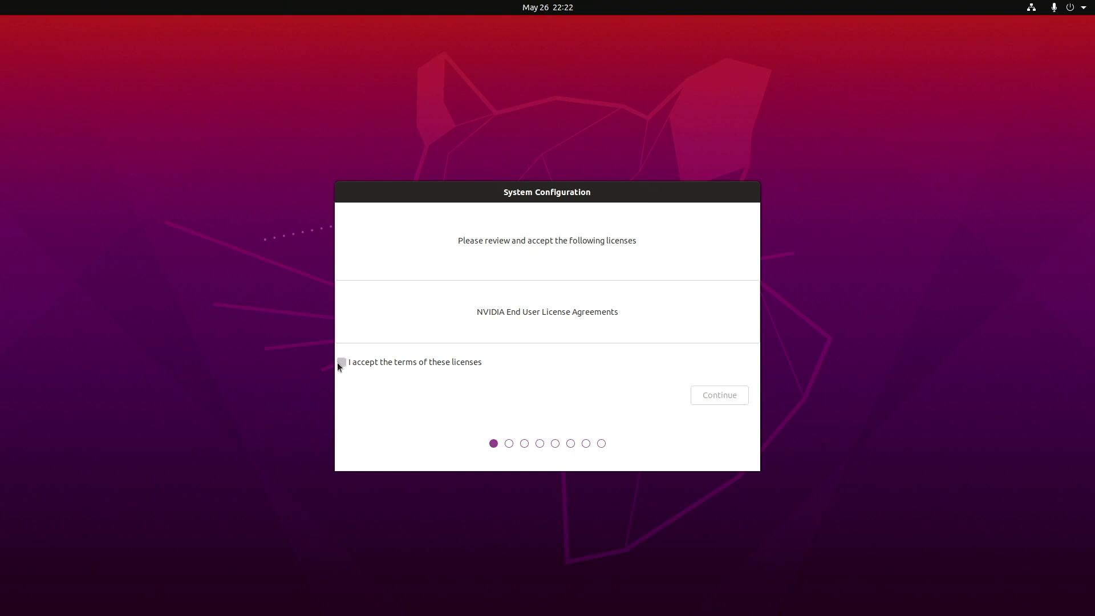
Accept the NVIDIA license, keep English as the language and Los Angeles as the location.
{"action": "left_click", "coordinate": [341, 362]}
{"action": "left_click", "coordinate": [711, 395]}
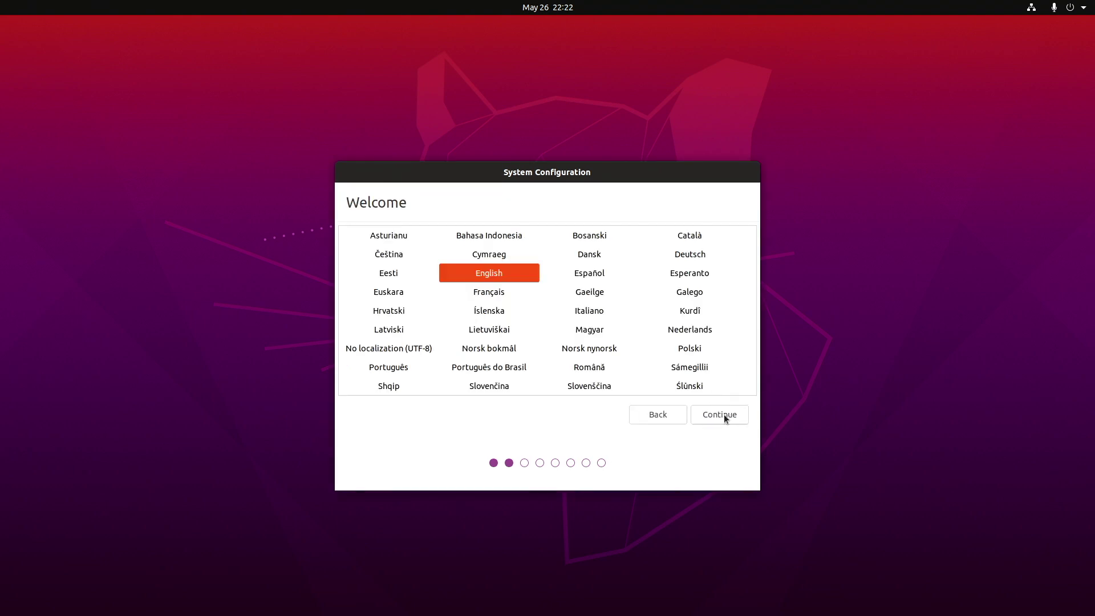
{"action": "left_click", "coordinate": [724, 417]}
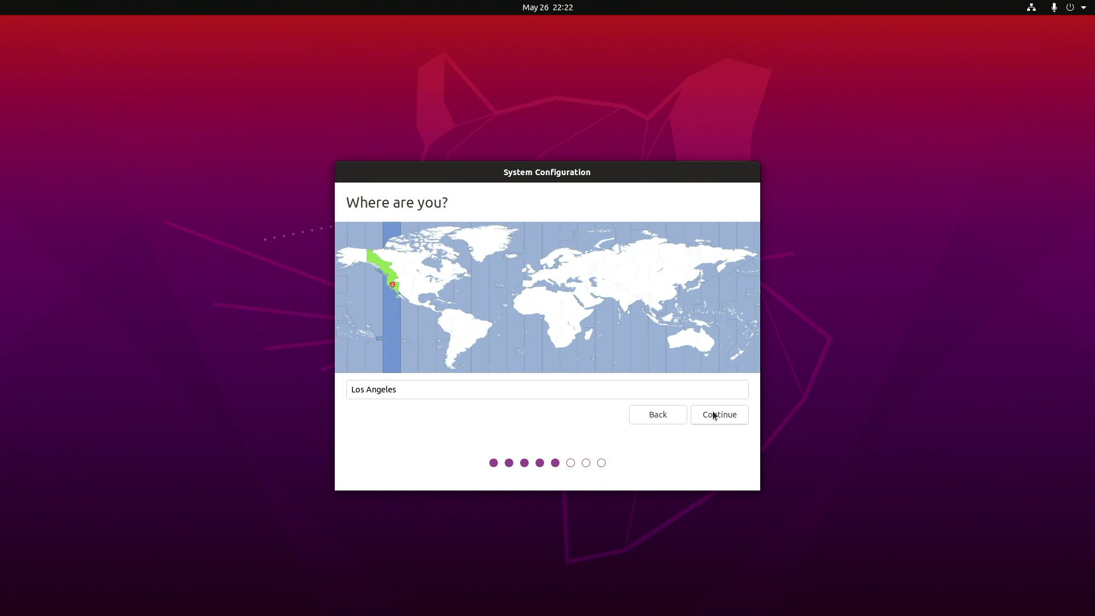
{"action": "left_click", "coordinate": [713, 411]}
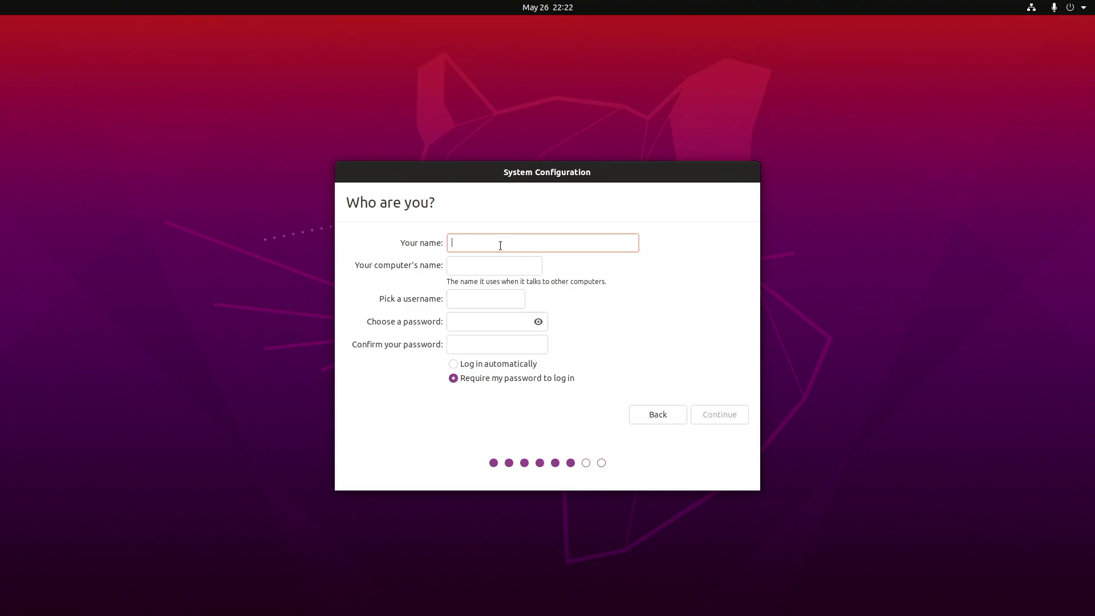
Create the user account with the user's name, computer name 'jetson' and a password.
{"action": "type", "text": "jim"}
{"action": "key", "text": "Tab"}
{"action": "type", "text": "jetson"}
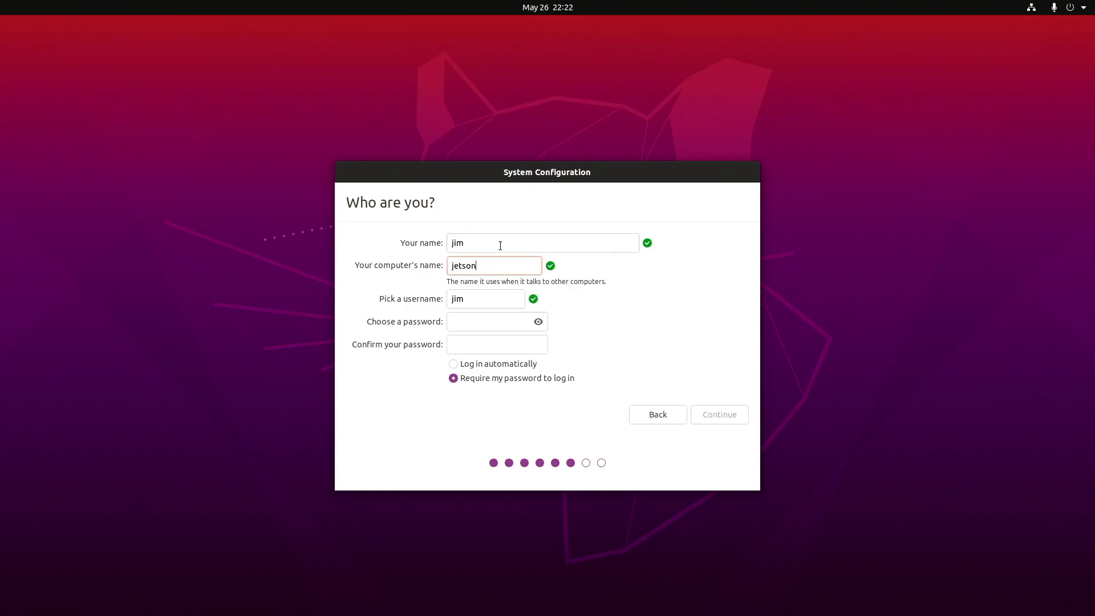
{"action": "key", "text": "Tab"}
{"action": "key", "text": "Tab"}
{"action": "type", "text": "jetso"}
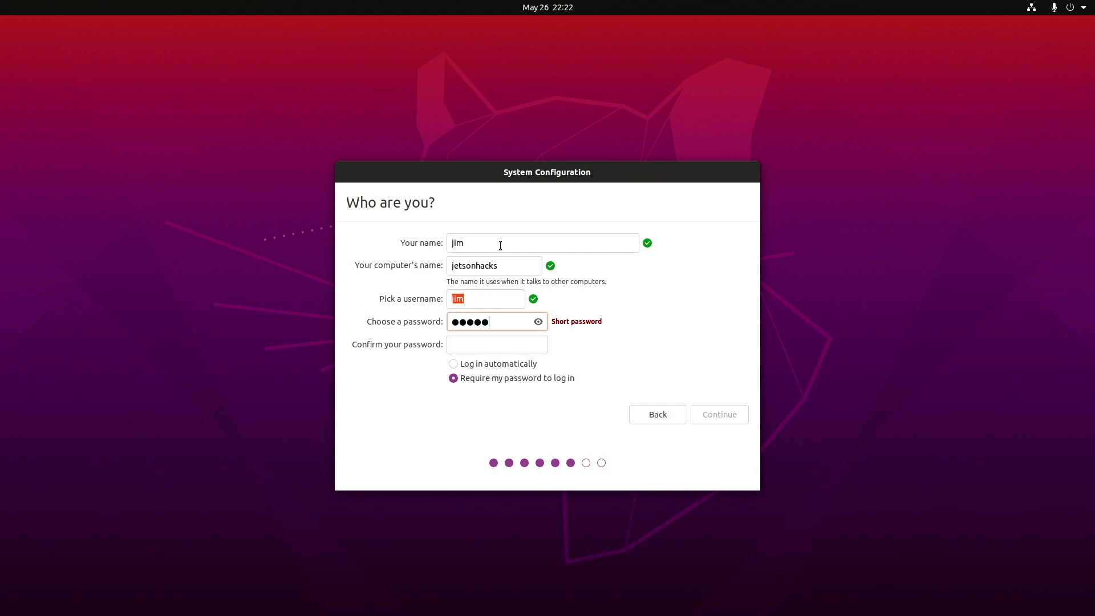
{"action": "type", "text": "n"}
{"action": "key", "text": "Tab"}
{"action": "type", "text": "jetson"}
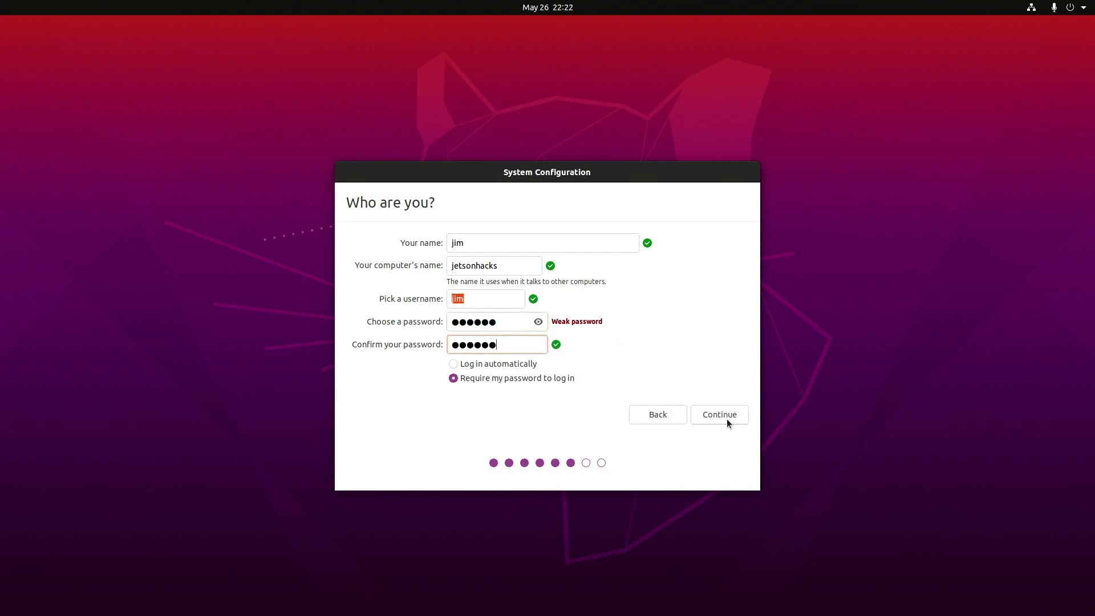
{"action": "left_click", "coordinate": [726, 419]}
Keep the 58856 MB APP partition size, install Chromium, and close the install log.
{"action": "left_click", "coordinate": [719, 415]}
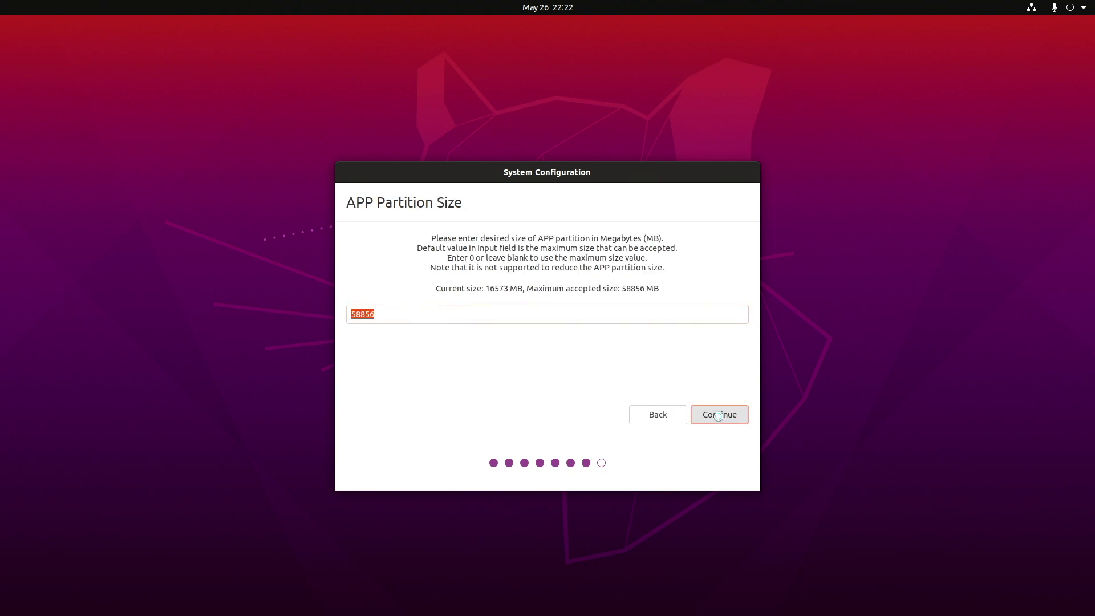
{"action": "left_click", "coordinate": [719, 415]}
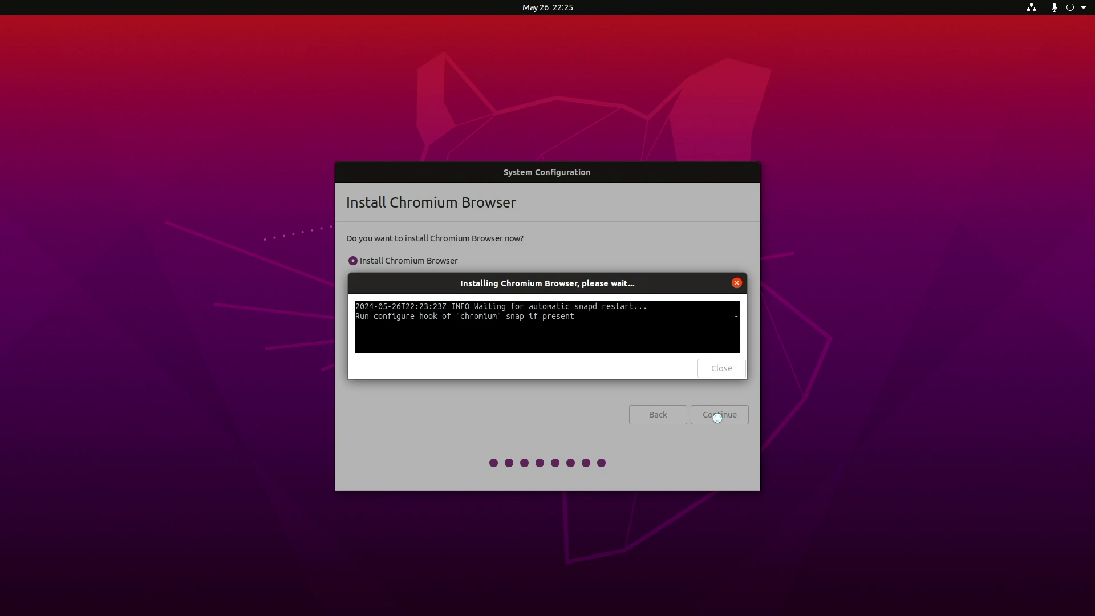
{"action": "left_click", "coordinate": [736, 368]}
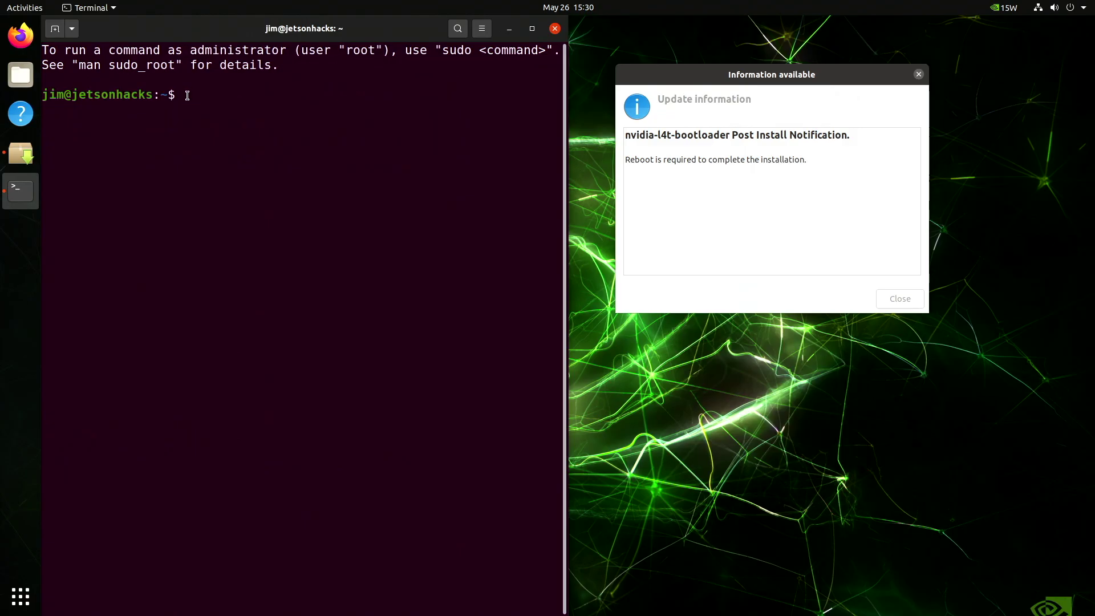
Confirm nv-l4t-bootloader-config finished via sudo systemctl status, clear the screen, and restart the Jetson.
{"action": "type", "text": "sudo systemctl status "}
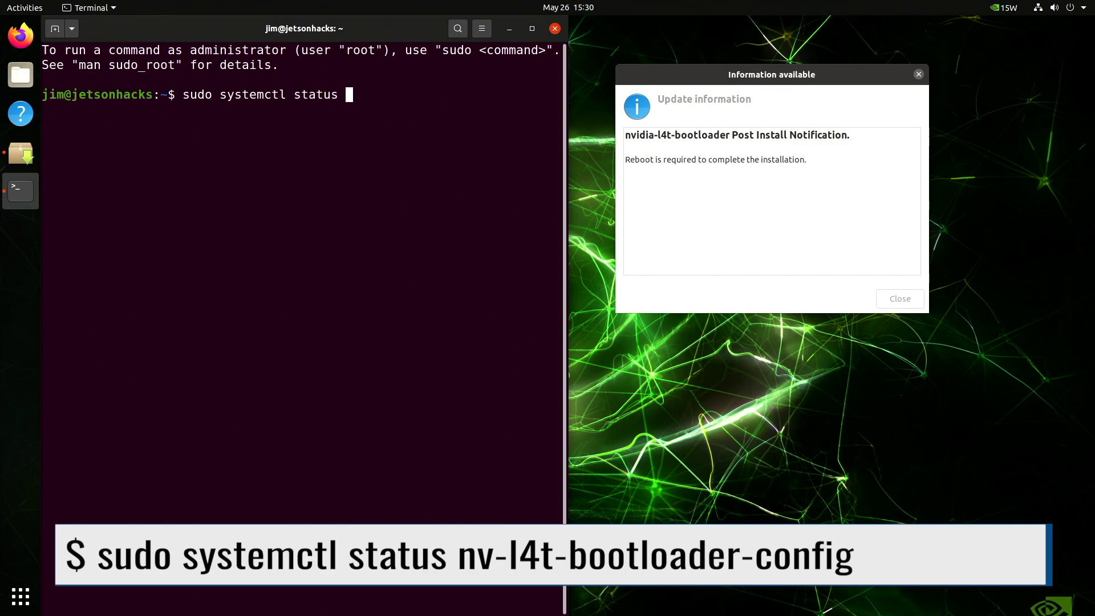
{"action": "type", "text": "nv-l4t-bootloader-config"}
{"action": "key", "text": "Return"}
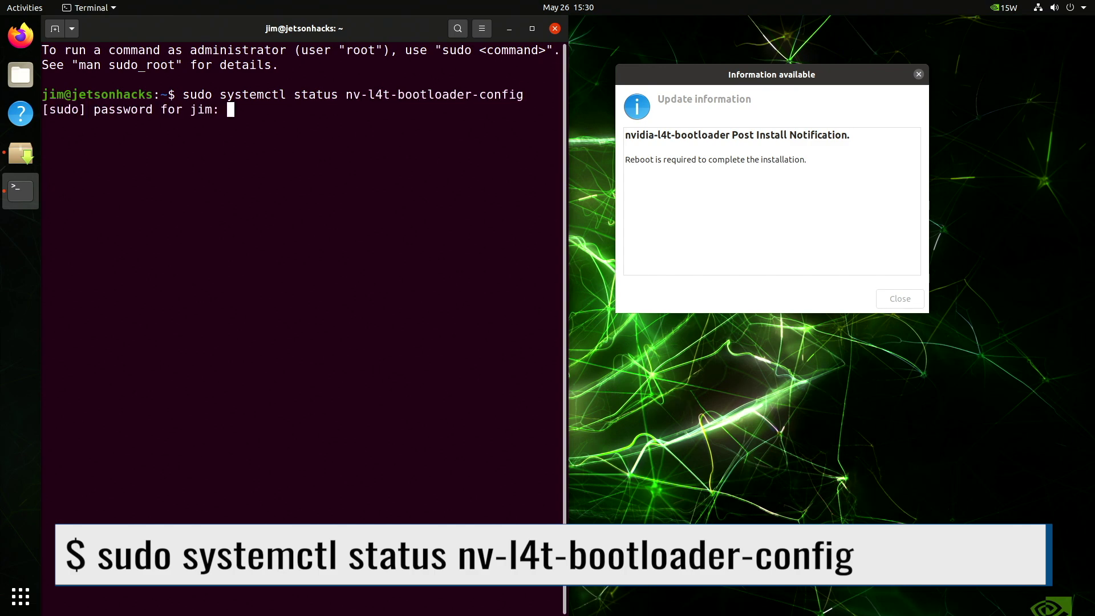
{"action": "key", "text": "Return"}
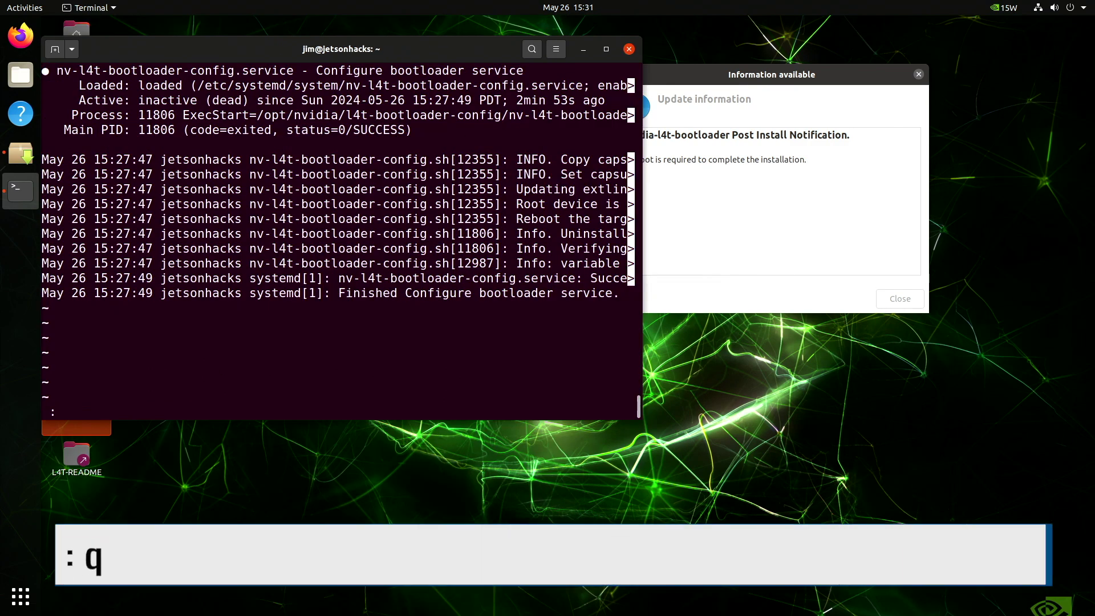
{"action": "key", "text": "q"}
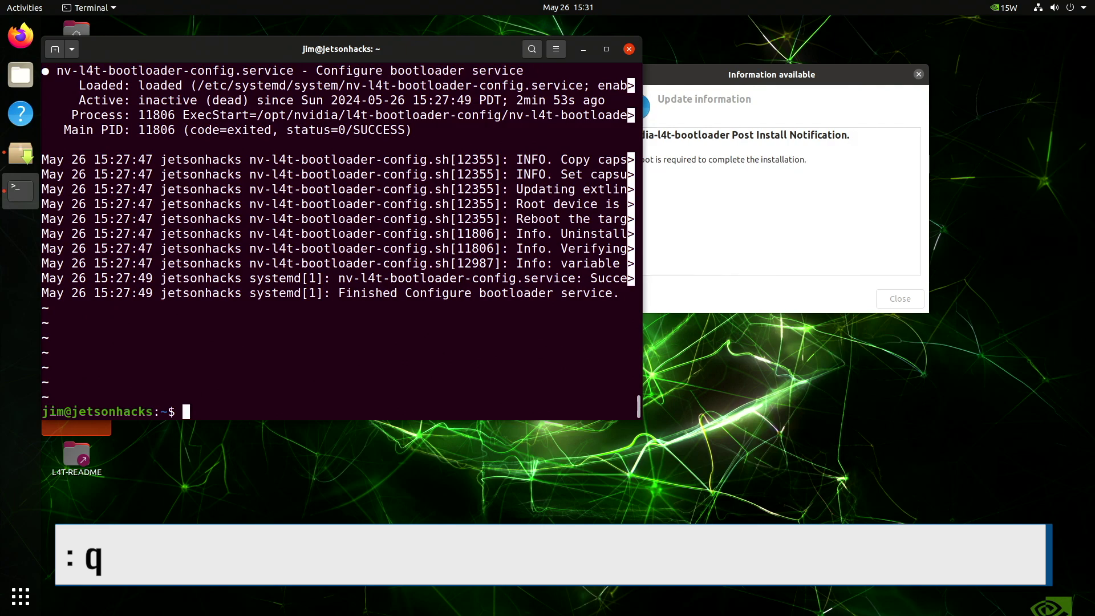
{"action": "key", "text": "ctrl+l"}
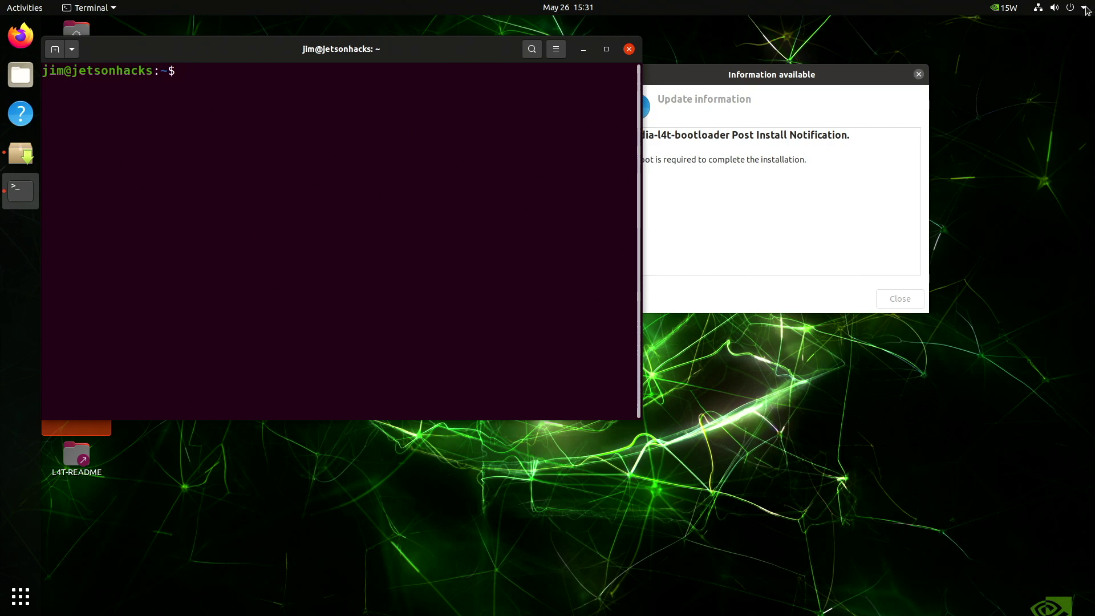
{"action": "left_click", "coordinate": [1085, 8]}
{"action": "left_click", "coordinate": [974, 161]}
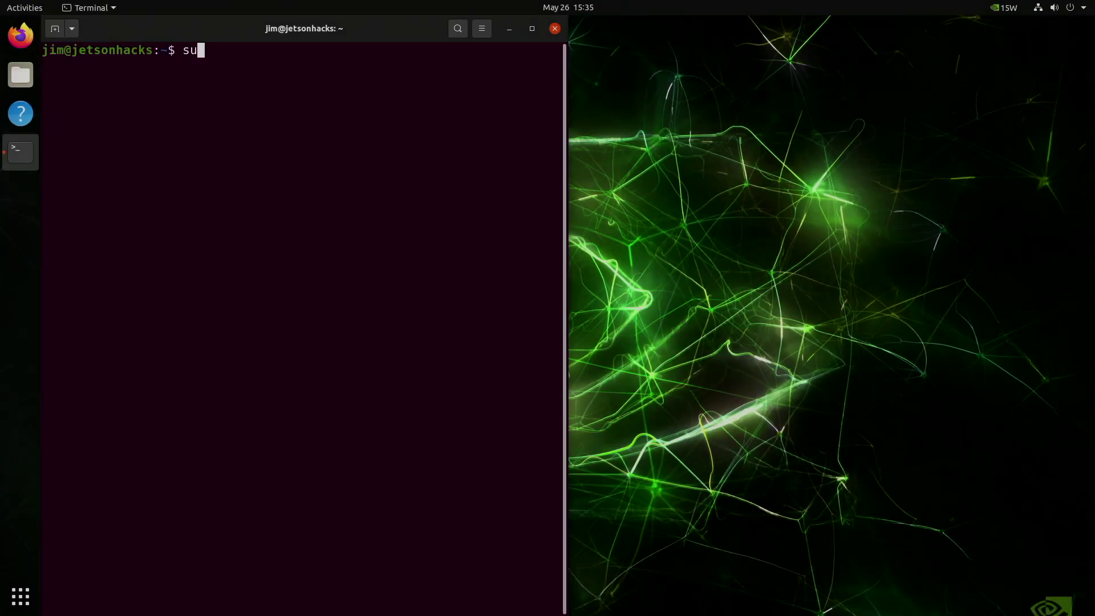
Dump the boot slot info with sudo nvbootctrl dump-slots-info, retrying after the nvbootctl typo.
{"action": "type", "text": "do nvbootctl dump-slots-info"}
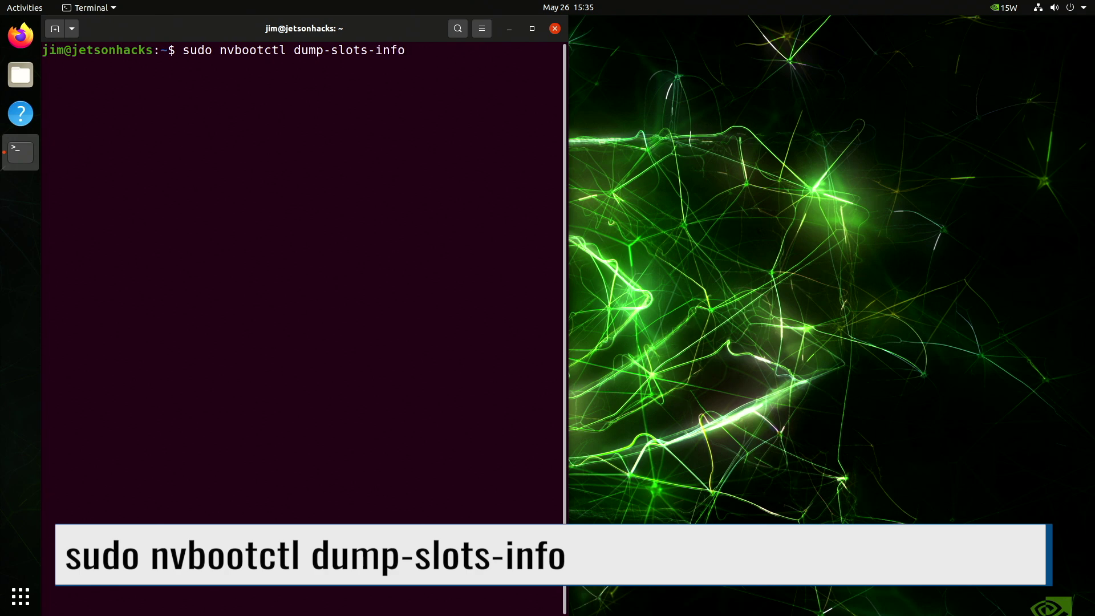
{"action": "key", "text": "Return"}
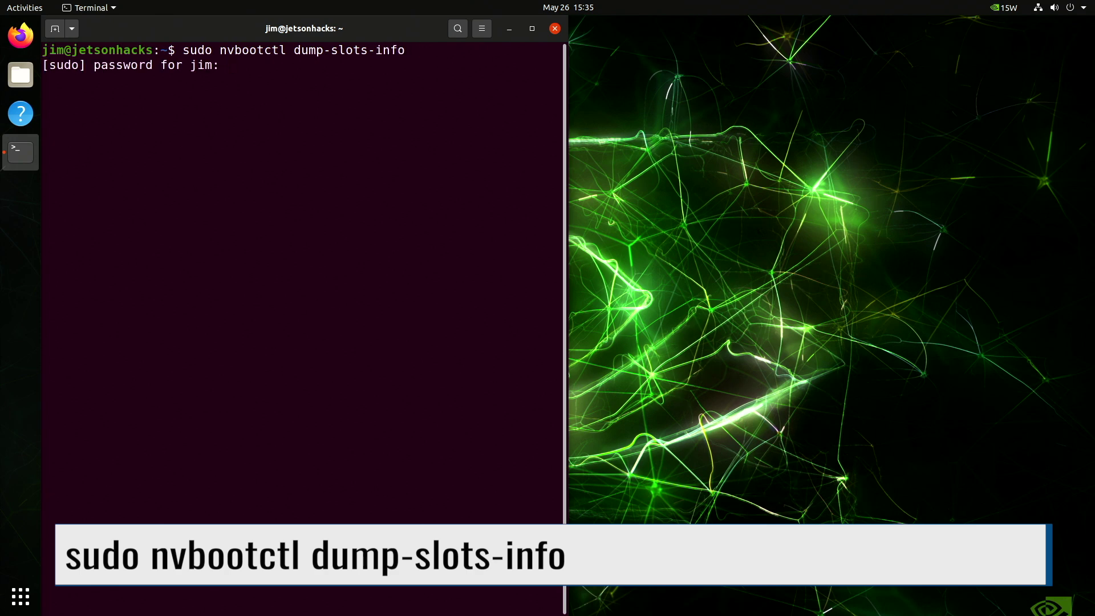
{"action": "key", "text": "Return"}
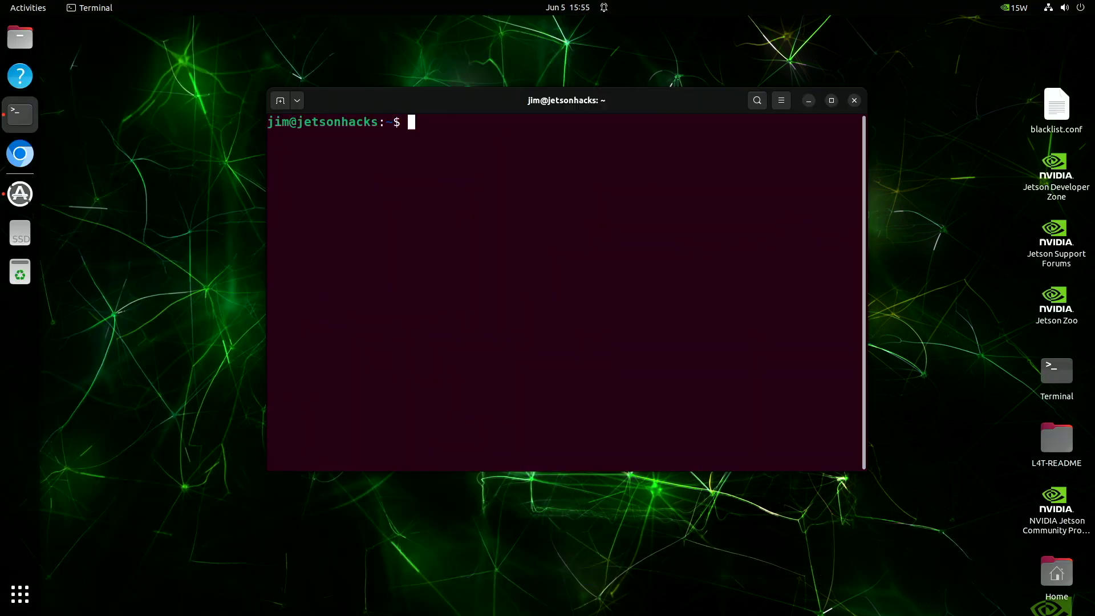
{"action": "type", "text": "sudo nv"}
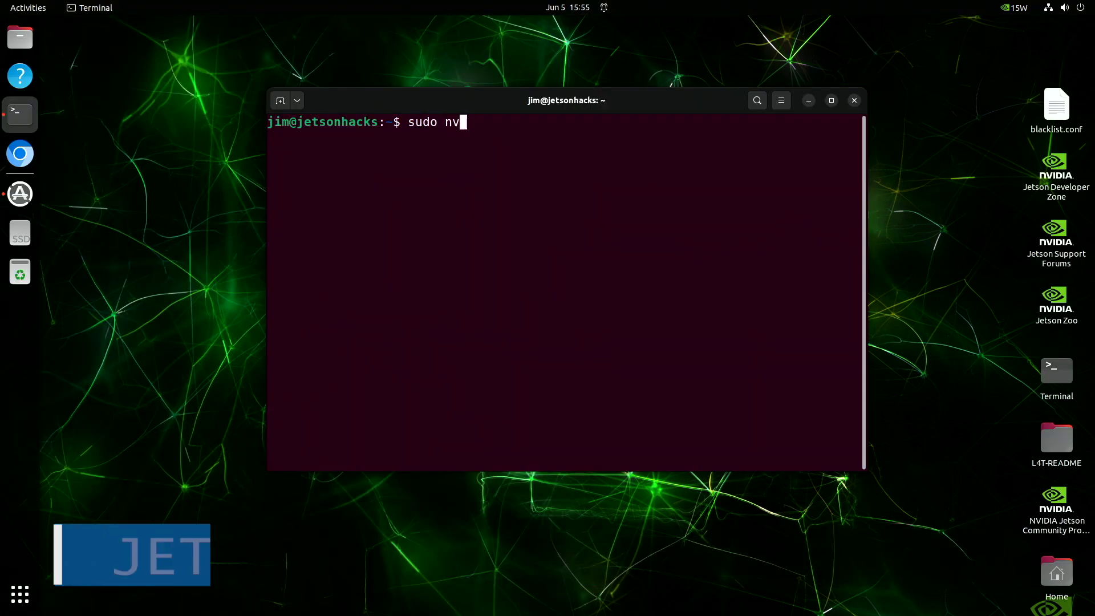
{"action": "type", "text": "bootctrl dump-slots-info"}
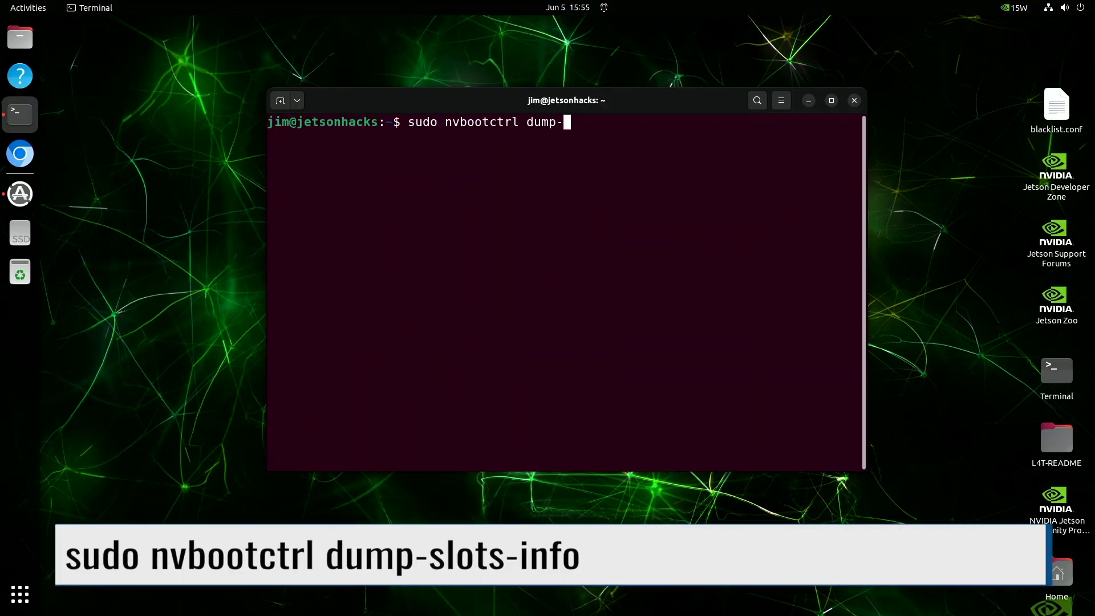
{"action": "key", "text": "Return"}
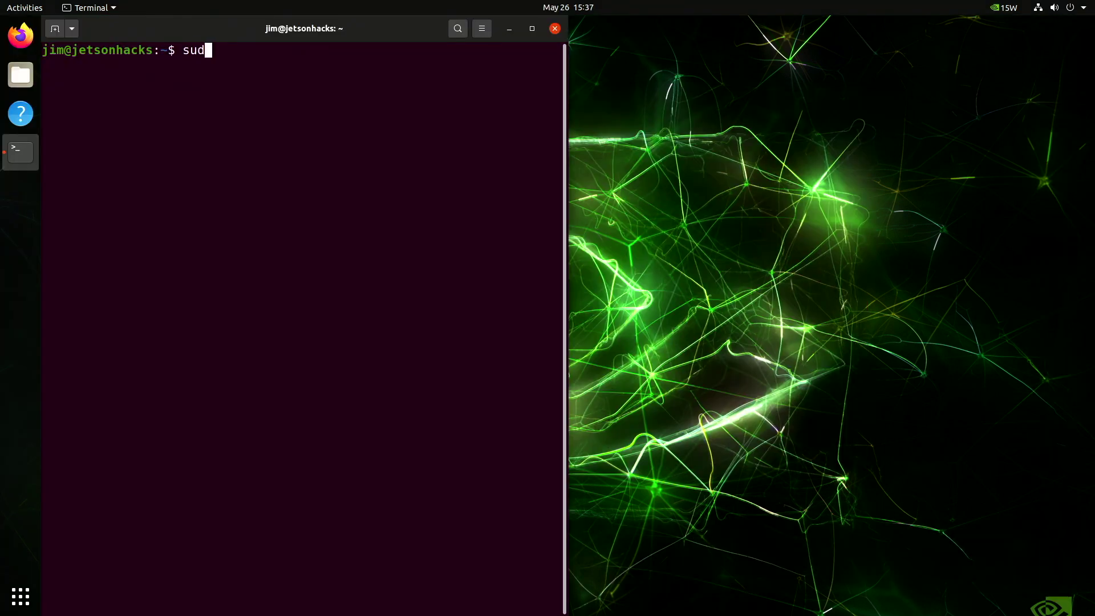
{"action": "type", "text": "o apt-get install "}
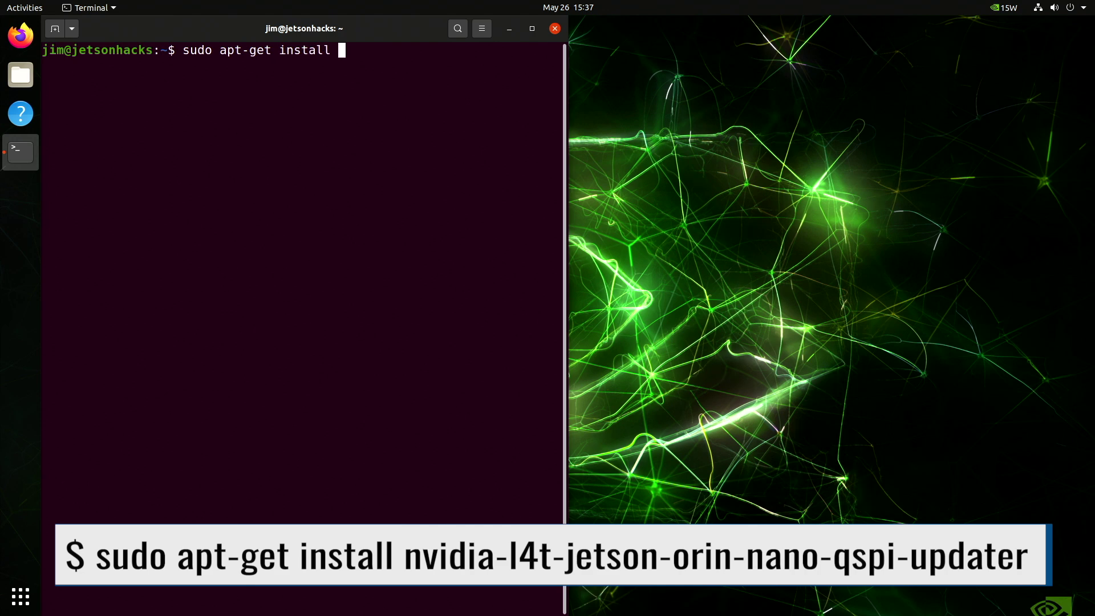
{"action": "type", "text": "nvidia-l4t-jetson-orin-nano-qsp"}
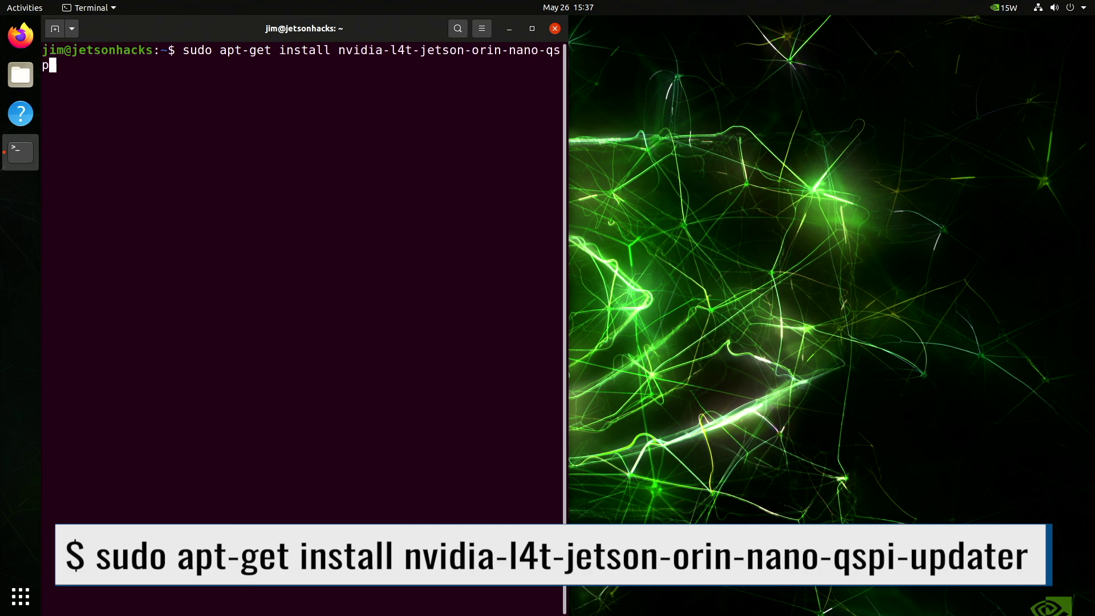
{"action": "type", "text": "i-updater"}
Install the Orin Nano QSPI updater package and restart the Jetson to apply firmware 36.3.0.
{"action": "key", "text": "Return"}
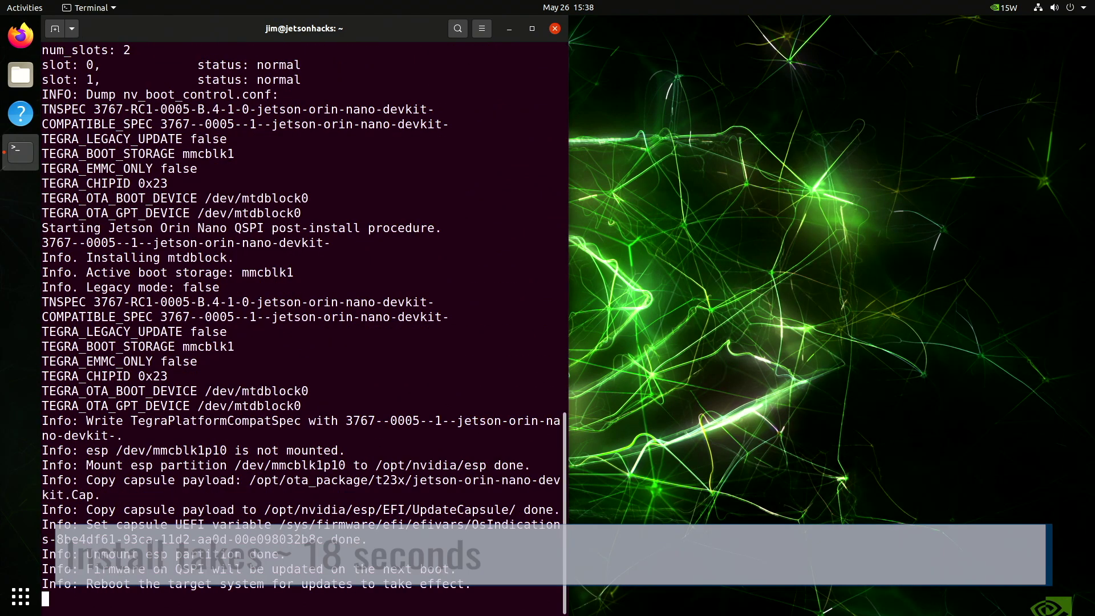
{"action": "left_click", "coordinate": [1086, 8]}
{"action": "left_click", "coordinate": [999, 164]}
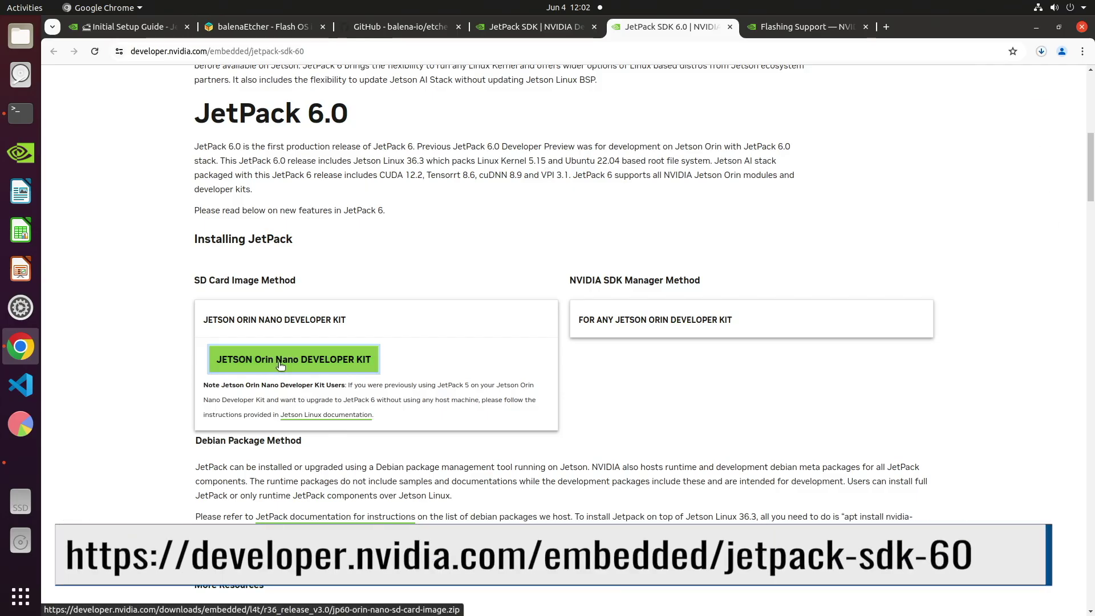
Check Chrome's recent downloads on the JetPack SDK 6.0 page.
{"action": "left_click", "coordinate": [1042, 51]}
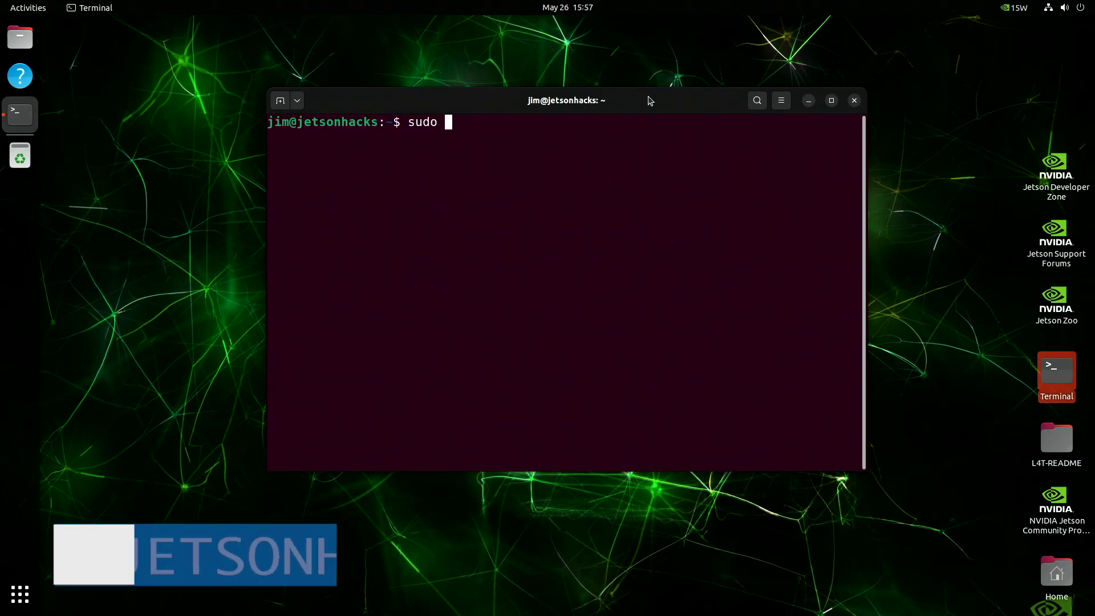
Install jetson-stats with pip, then run jtop in a new terminal window.
{"action": "type", "text": "pip install -U jetson-stat"}
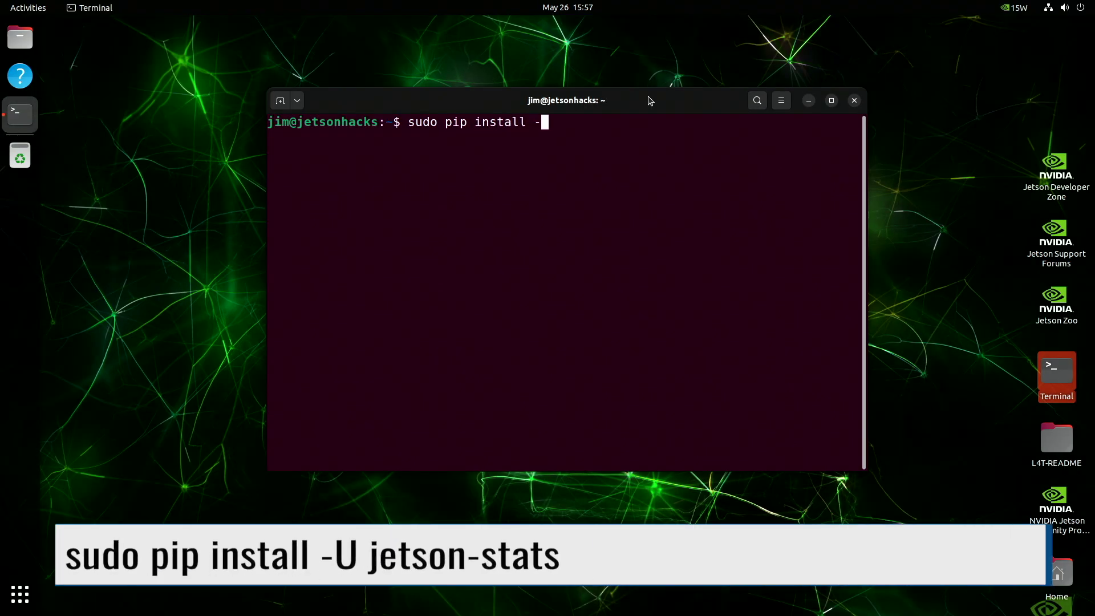
{"action": "type", "text": "s"}
{"action": "key", "text": "Return"}
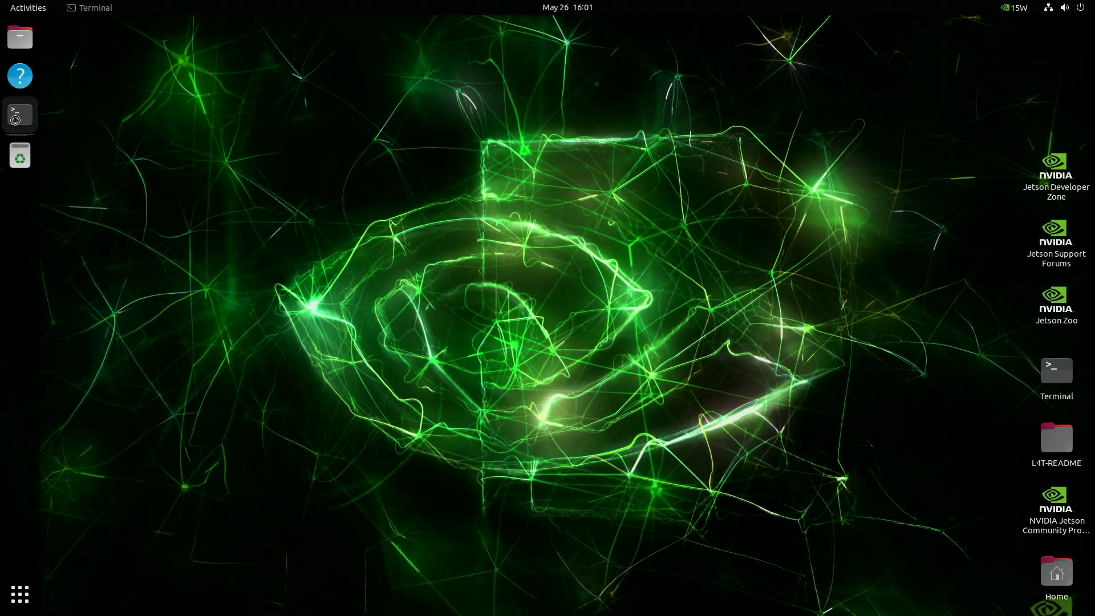
{"action": "left_click", "coordinate": [17, 121]}
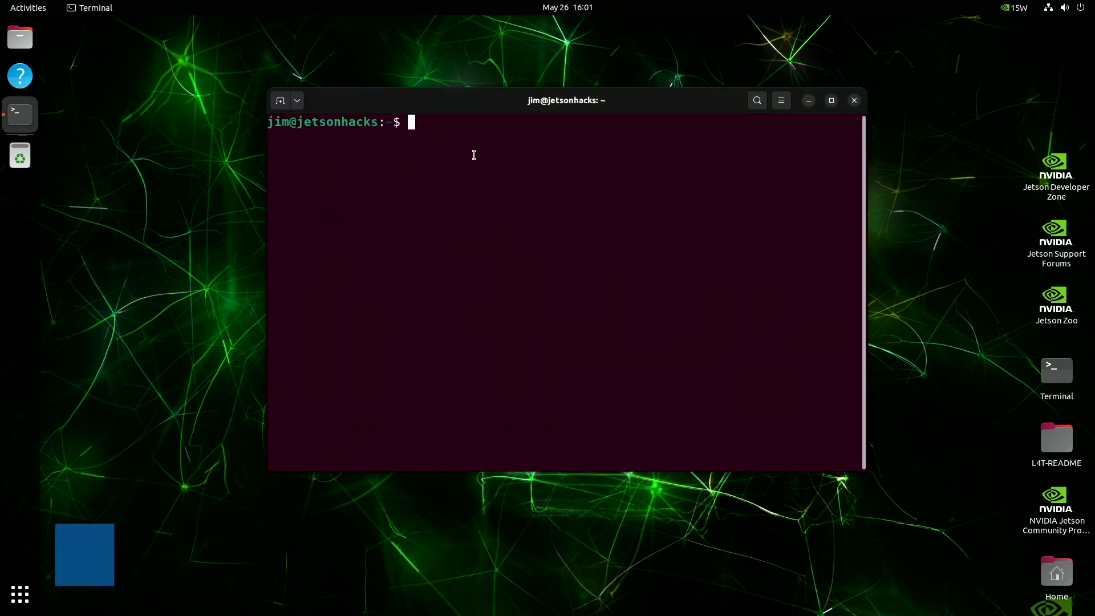
{"action": "type", "text": "jtop"}
{"action": "key", "text": "Return"}
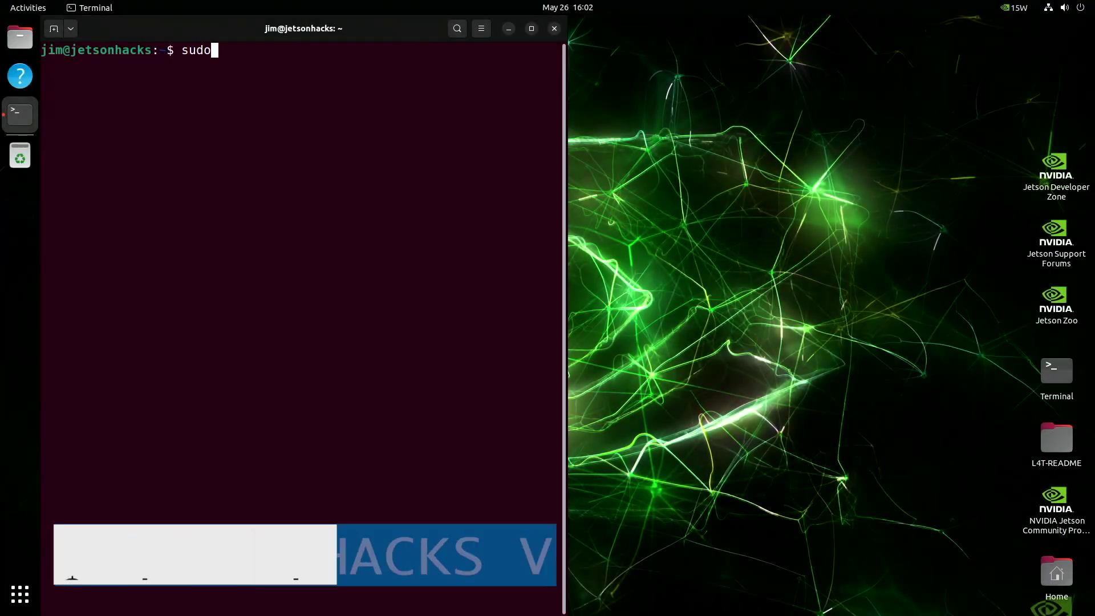
Refresh package lists with apt update, then run sudo apt upgrade and confirm with Y.
{"action": "type", "text": "apt update"}
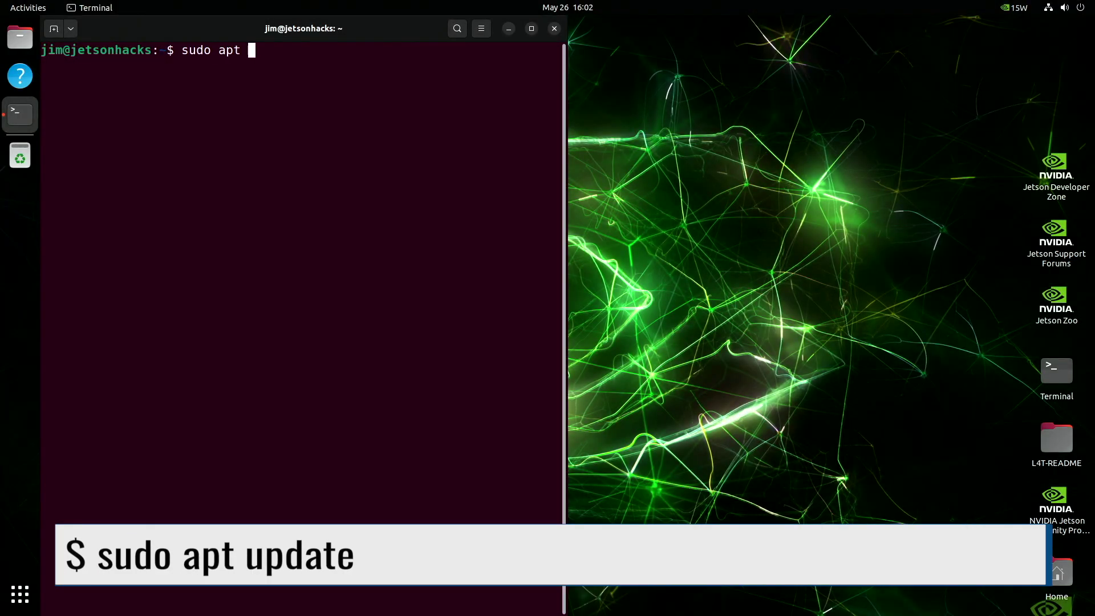
{"action": "key", "text": "Return"}
{"action": "key", "text": "Return"}
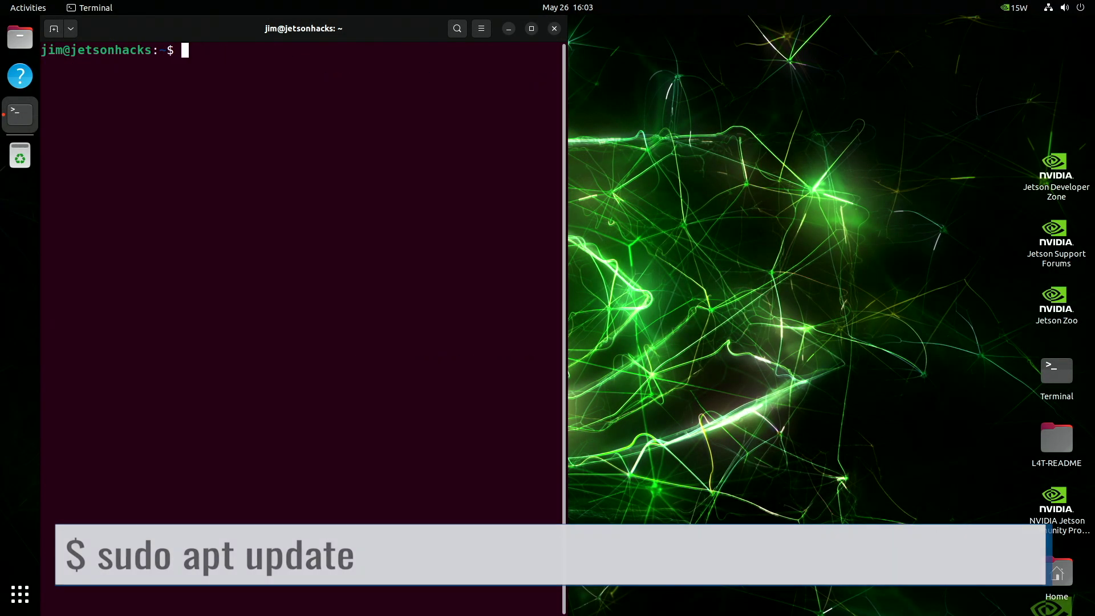
{"action": "type", "text": "sudo"}
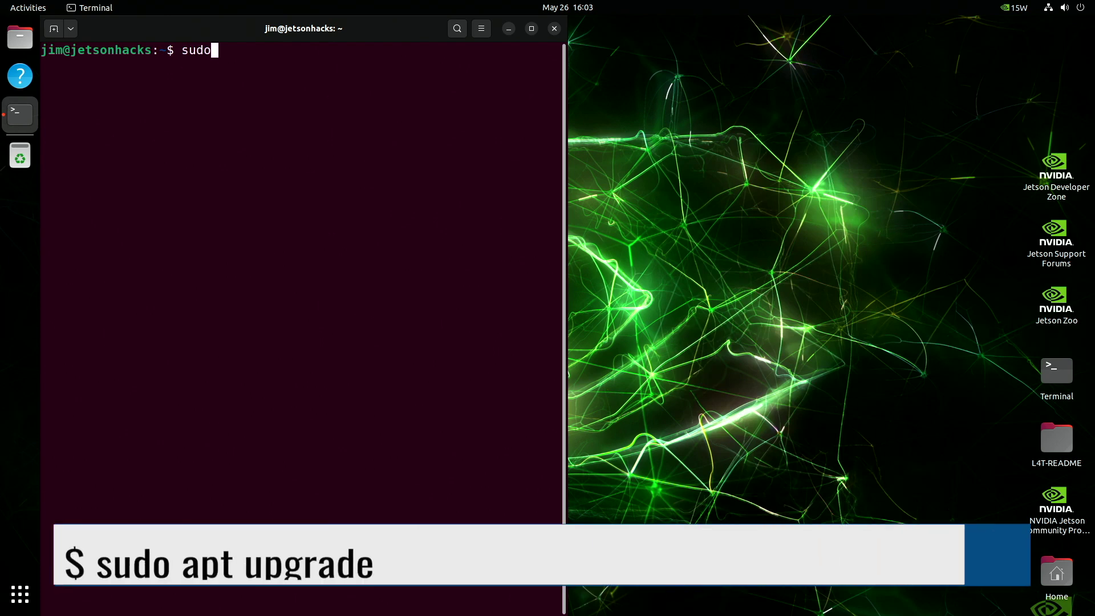
{"action": "type", "text": " apt upgrade"}
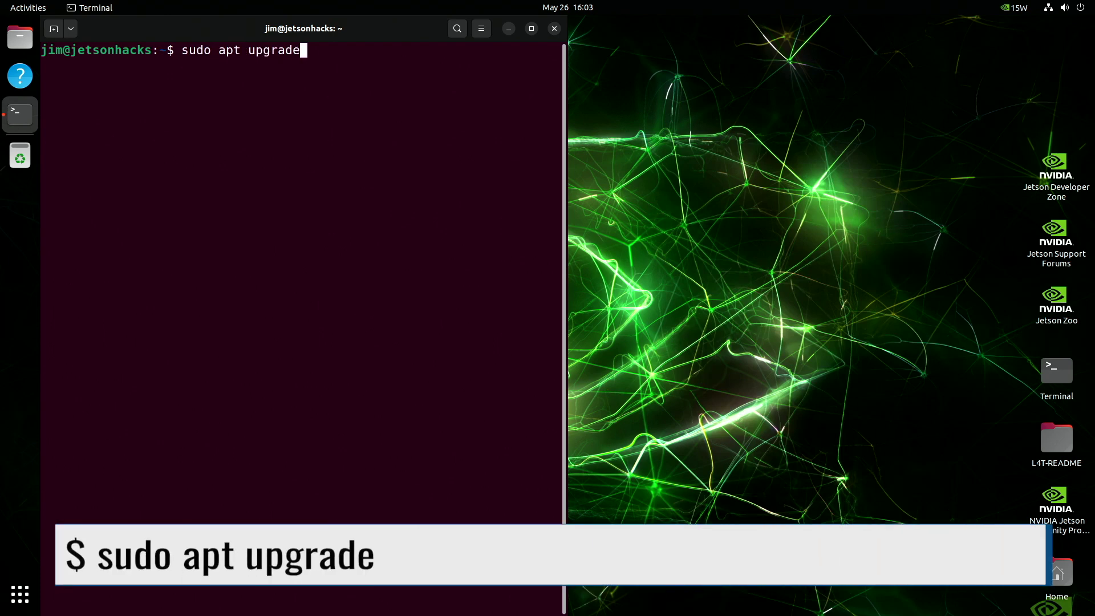
{"action": "key", "text": "Return"}
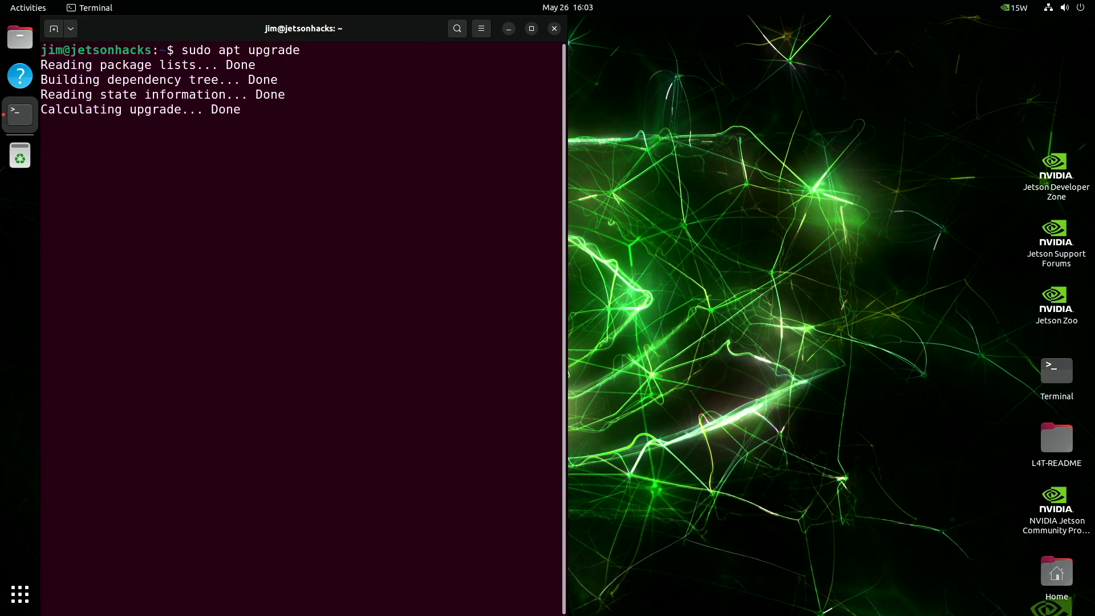
{"action": "type", "text": "Y"}
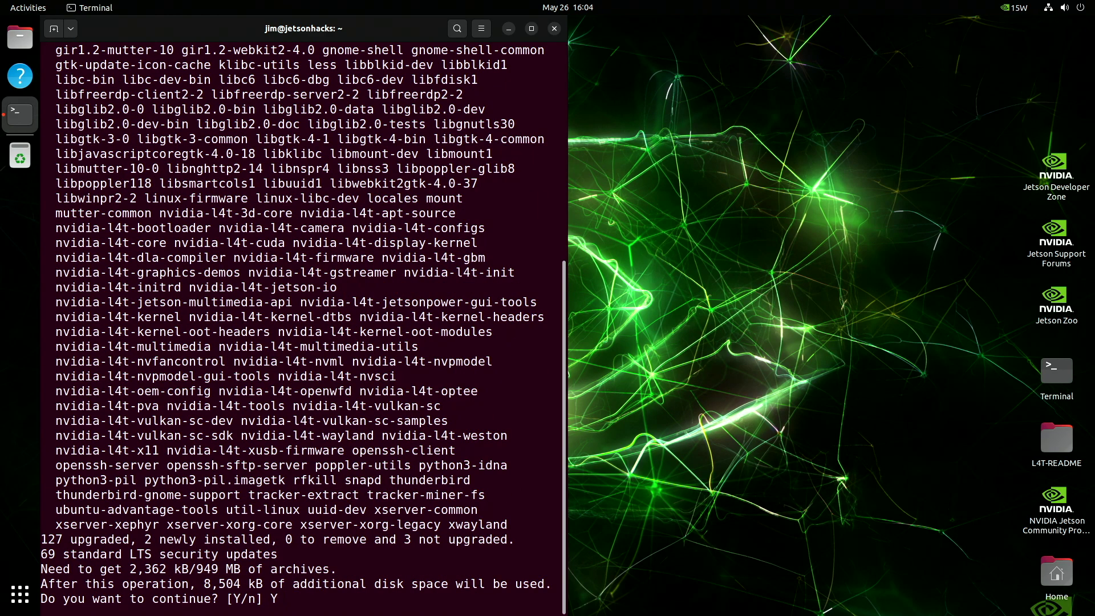
{"action": "key", "text": "Return"}
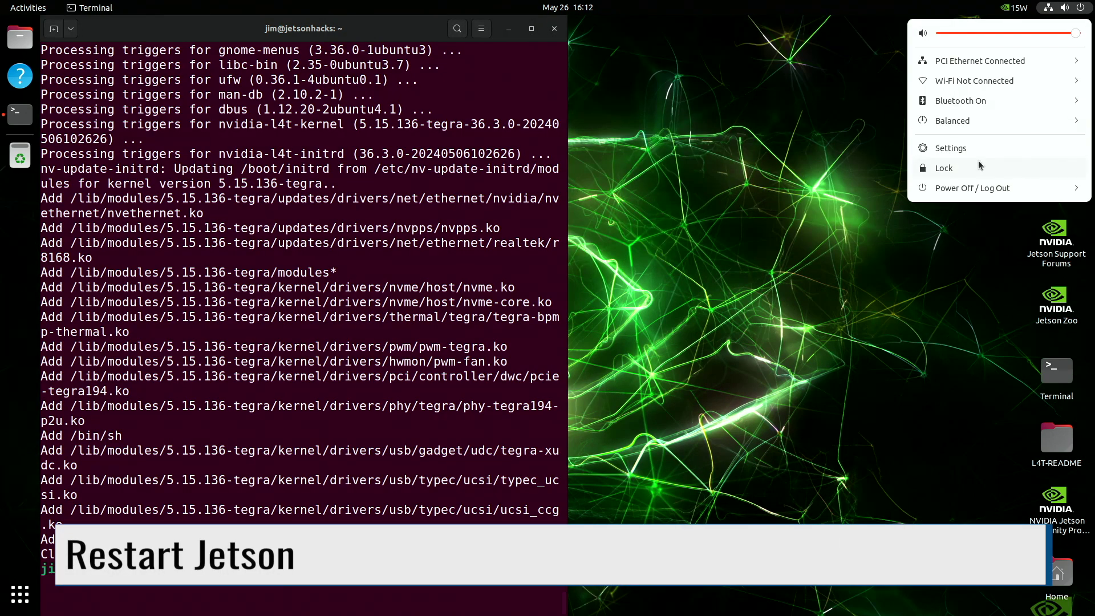
Dismiss the reboot-required notification.
{"action": "left_click", "coordinate": [980, 188]}
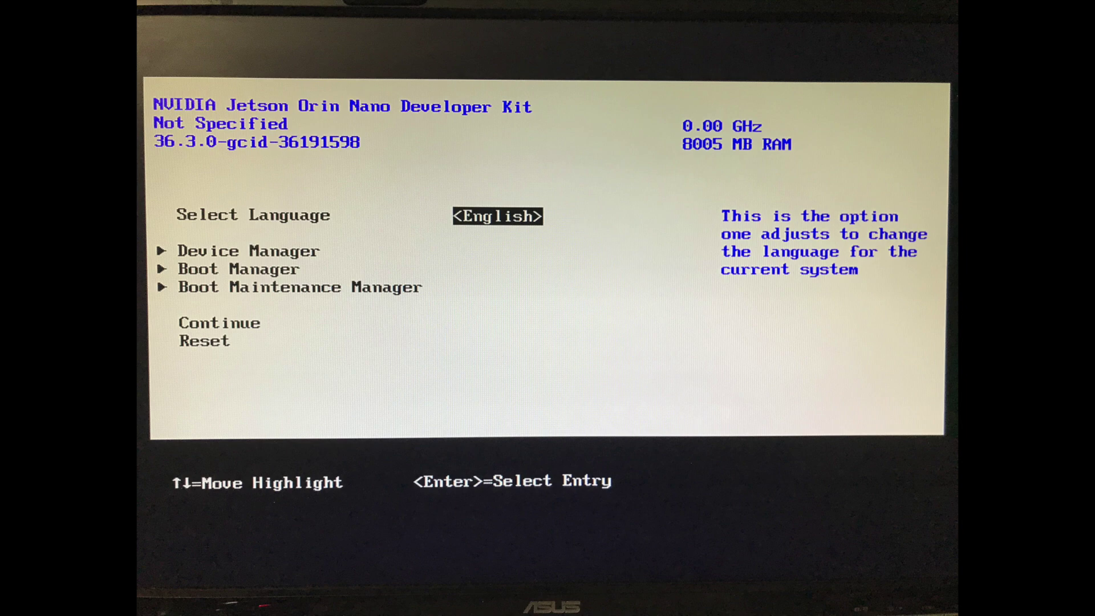
Enter the UEFI Boot Manager to boot from the SD device.
{"action": "key", "text": "Down"}
{"action": "key", "text": "Down"}
{"action": "key", "text": "Return"}
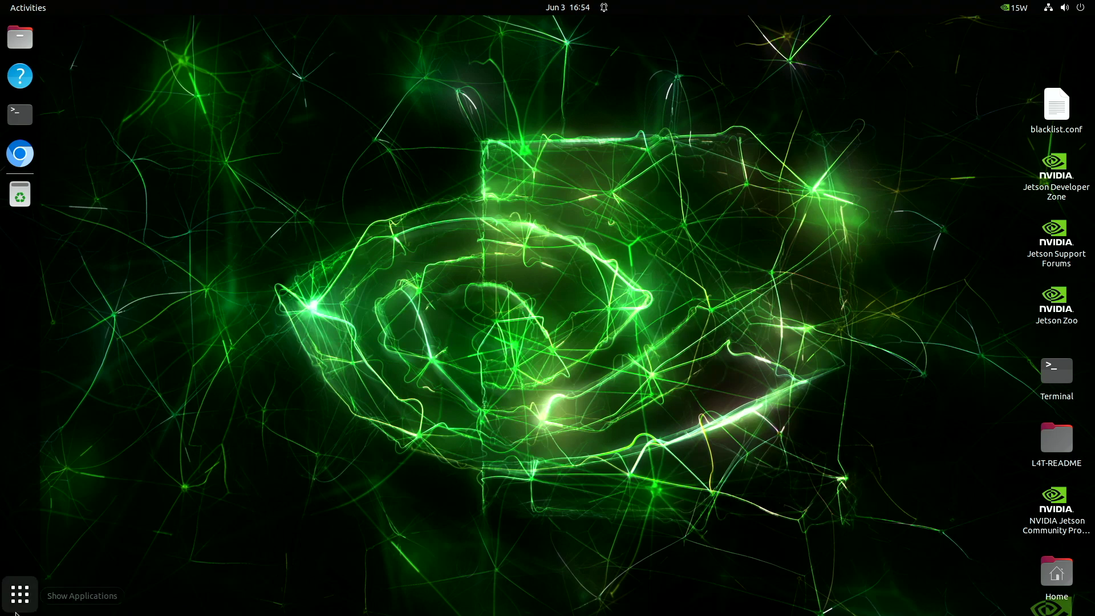
Launch GNOME Disks and select the 1.0 TB SSD.
{"action": "left_click", "coordinate": [20, 594]}
{"action": "type", "text": "Disk"}
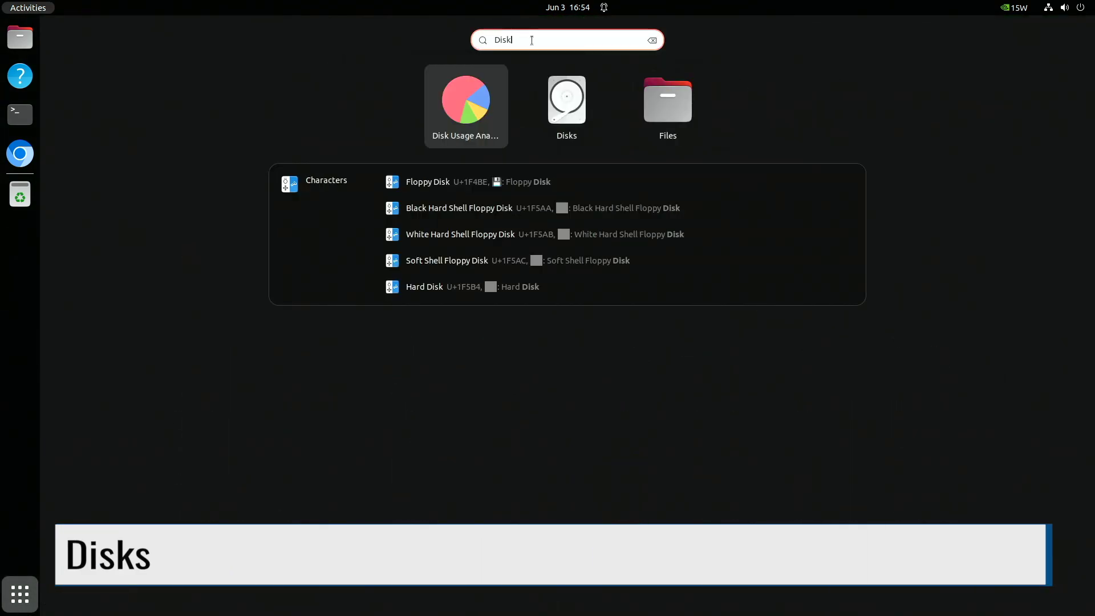
{"action": "left_click", "coordinate": [550, 95]}
{"action": "left_click_drag", "start_coordinate": [506, 154], "coordinate": [522, 127]}
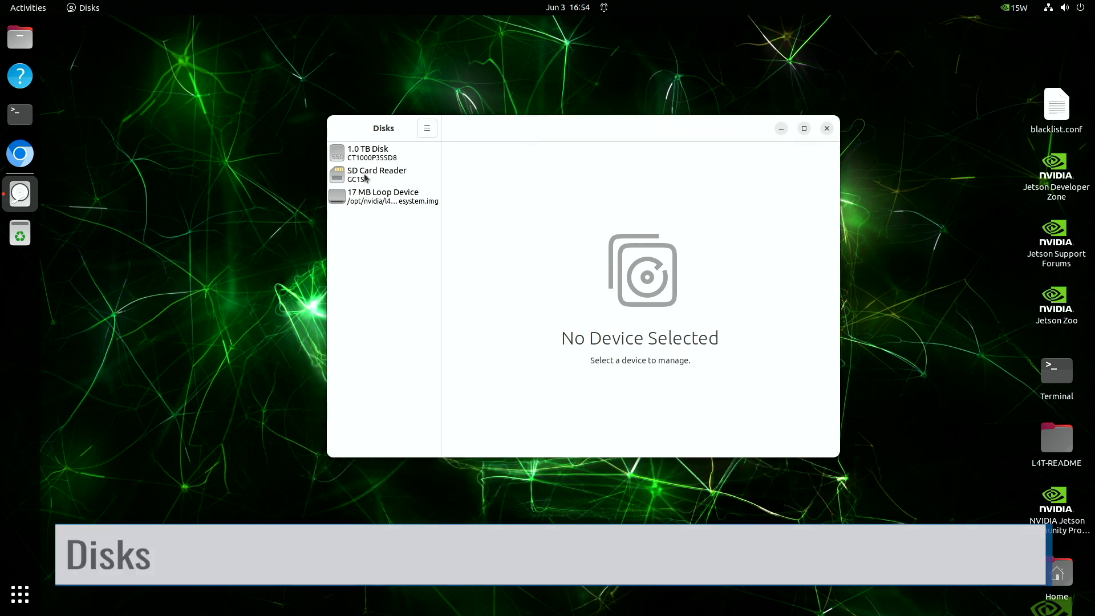
{"action": "left_click", "coordinate": [367, 154]}
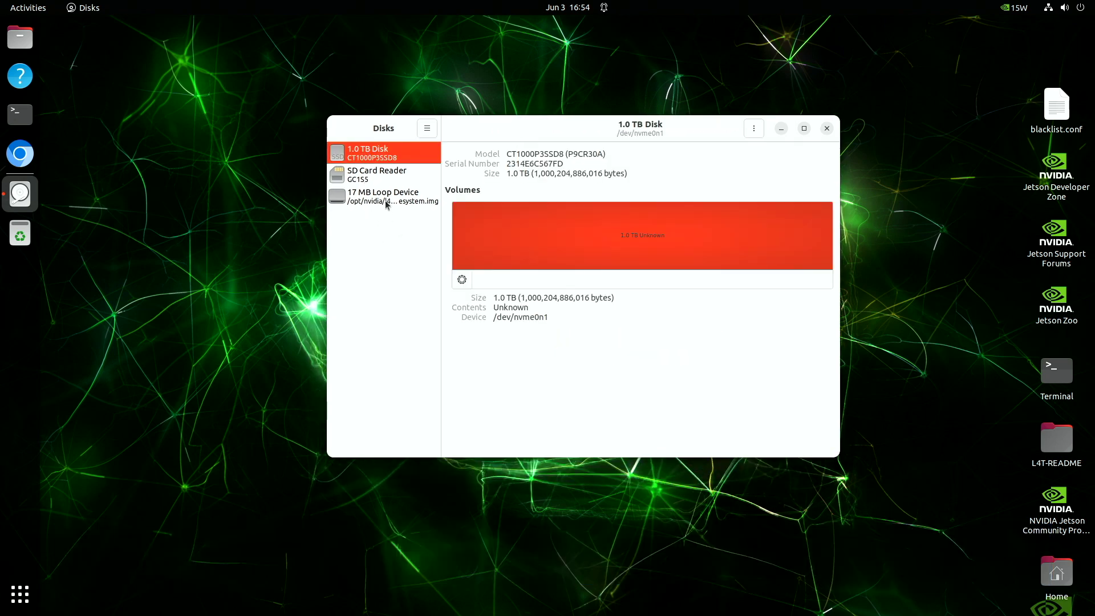
Format the whole 1.0 TB disk with a GPT partition table, authenticating with the password.
{"action": "left_click", "coordinate": [754, 128]}
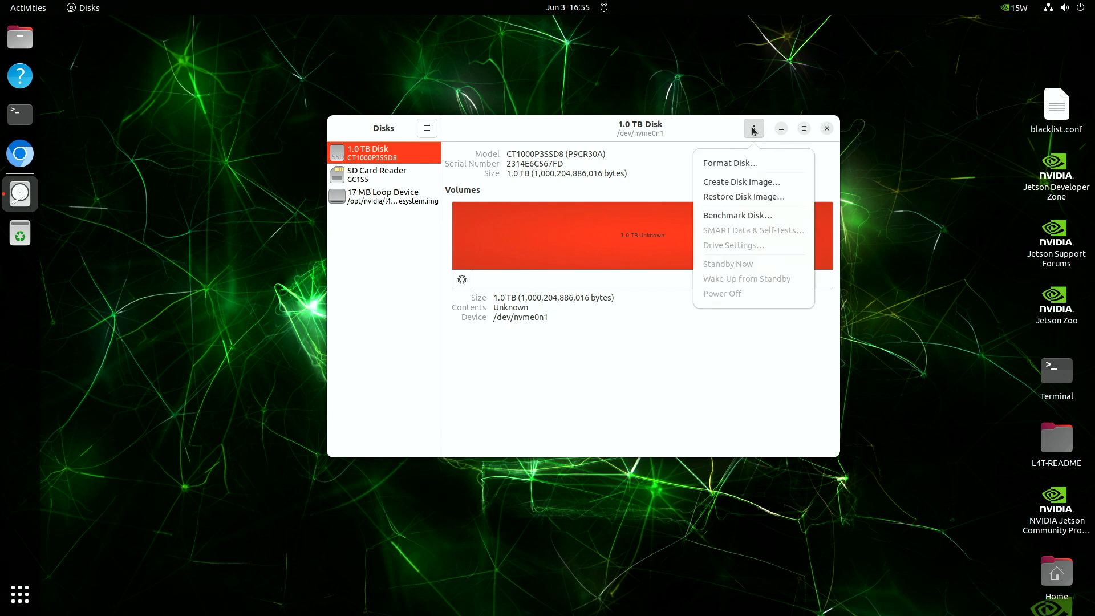
{"action": "left_click", "coordinate": [733, 166]}
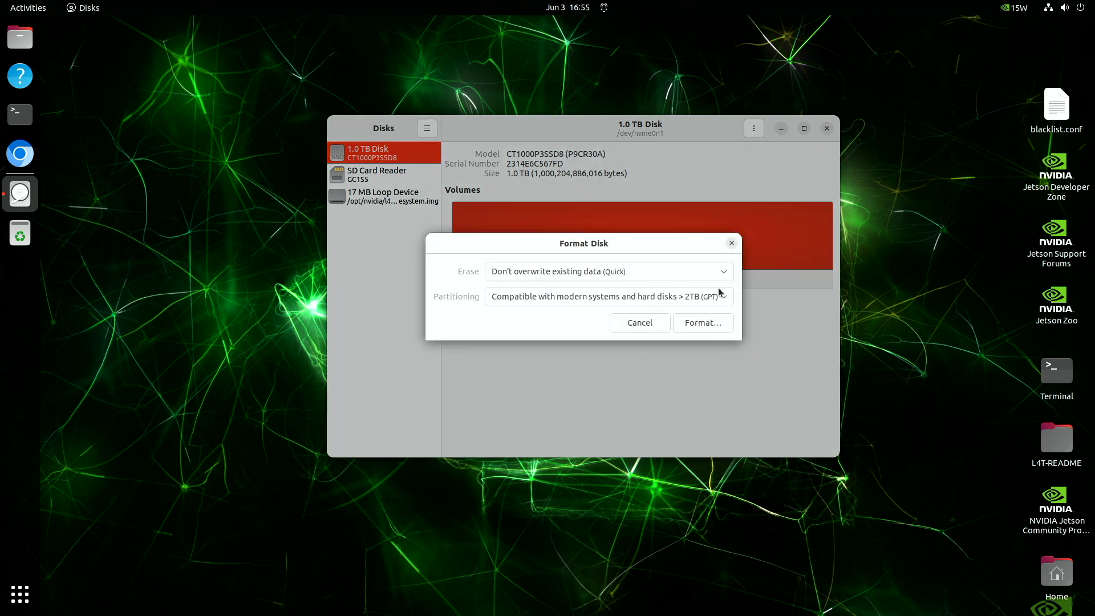
{"action": "left_click", "coordinate": [696, 323]}
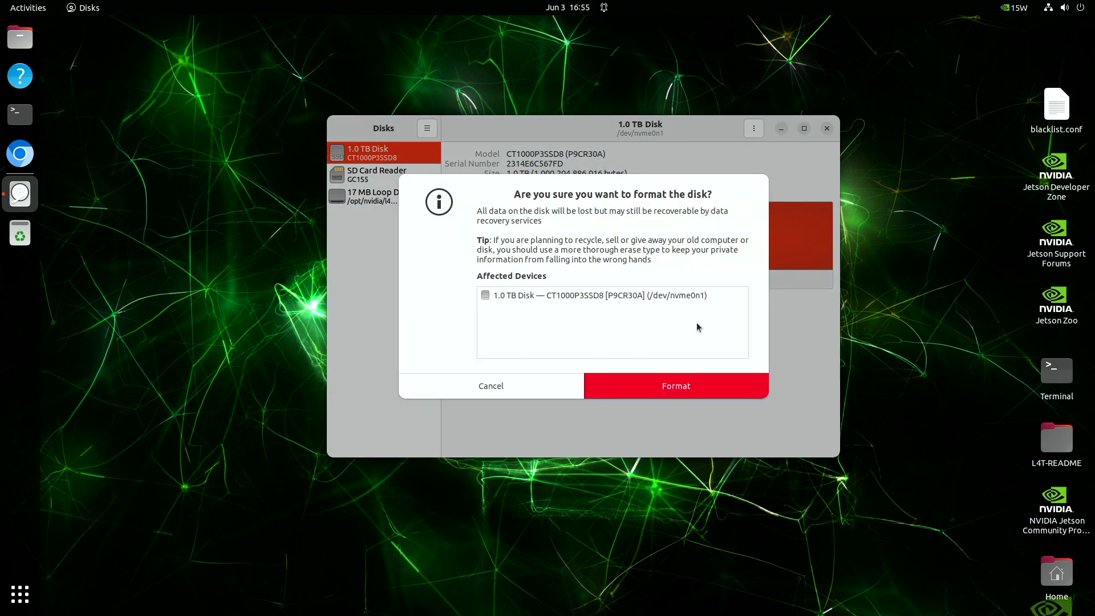
{"action": "left_click", "coordinate": [695, 387]}
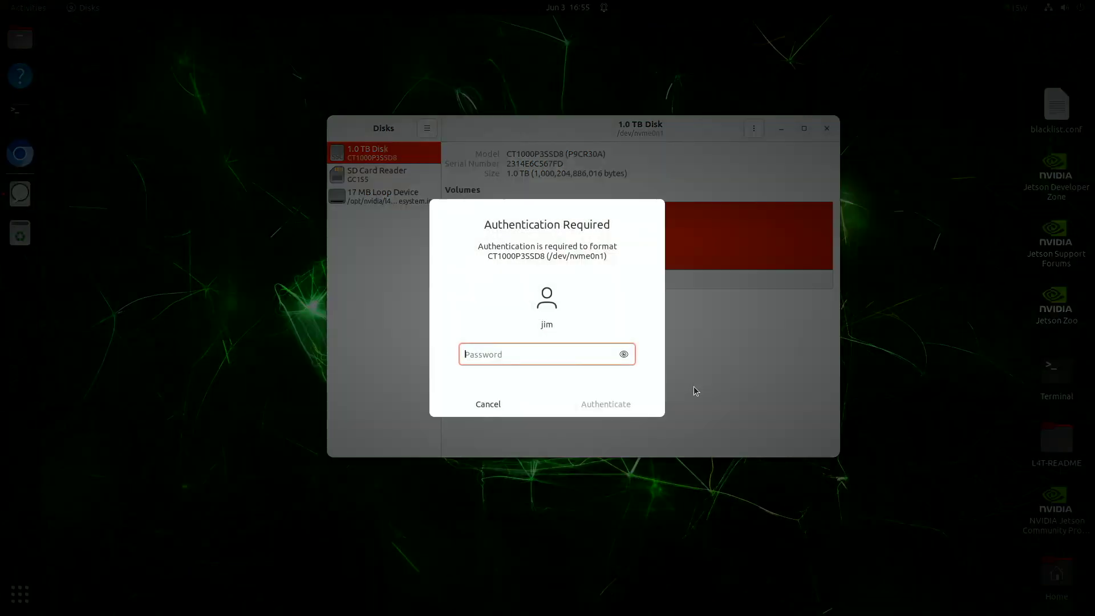
{"action": "type", "text": "*******"}
{"action": "key", "text": "Return"}
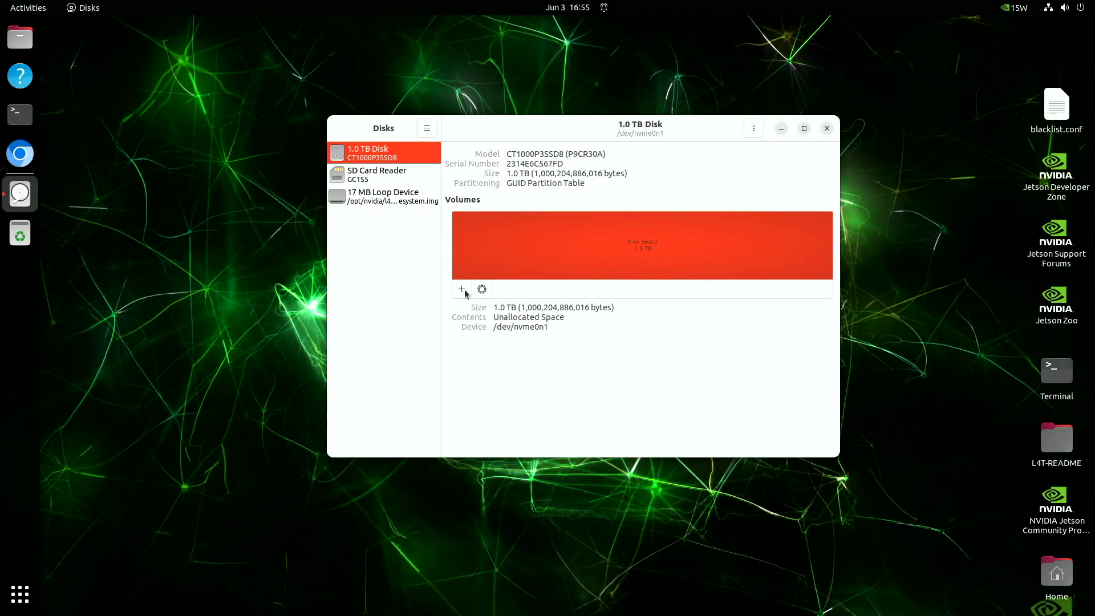
Create a single Ext4 partition named OrinNanoSSD in the free space.
{"action": "left_click", "coordinate": [462, 290]}
{"action": "left_click", "coordinate": [729, 176]}
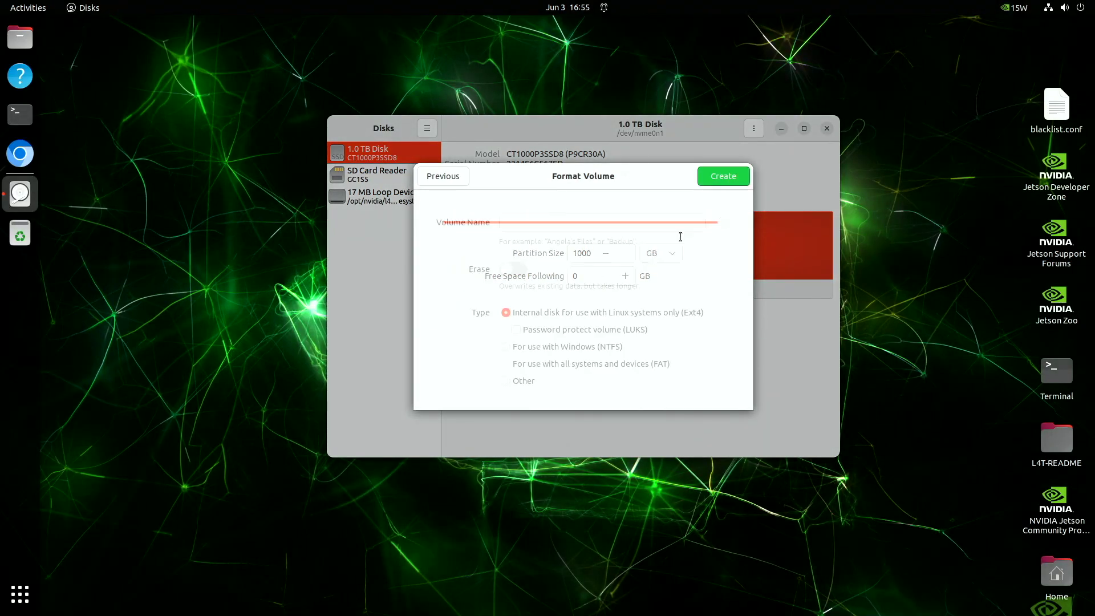
{"action": "type", "text": "OrinNanoSSD"}
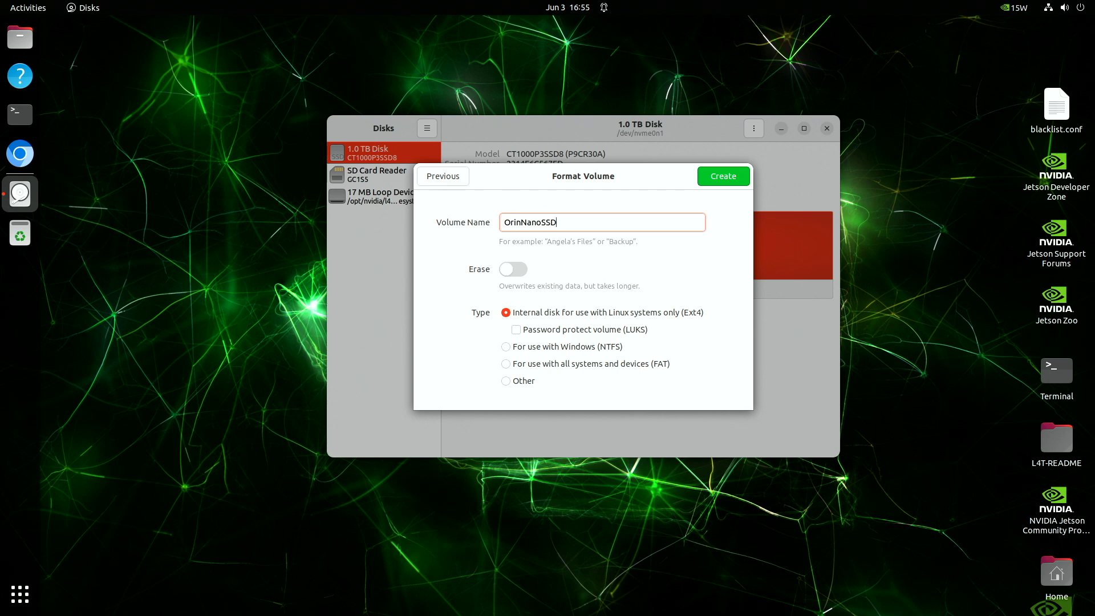
{"action": "left_click", "coordinate": [722, 181]}
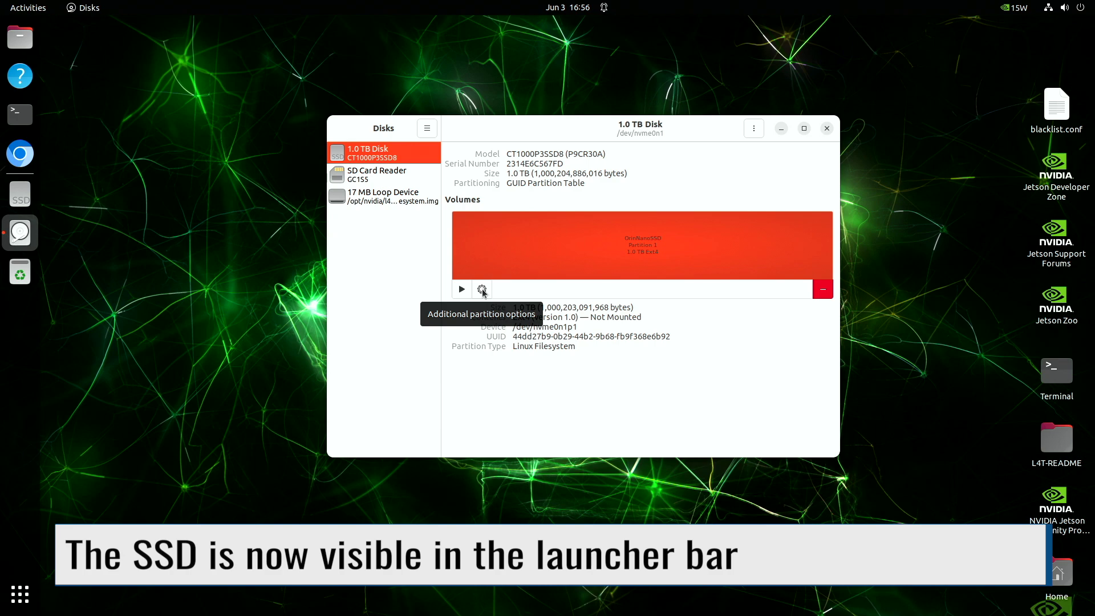
Turn off User Session Defaults, set OrinNanoSSD's mount point to /ssd, authenticate, and close Disks.
{"action": "left_click", "coordinate": [482, 290]}
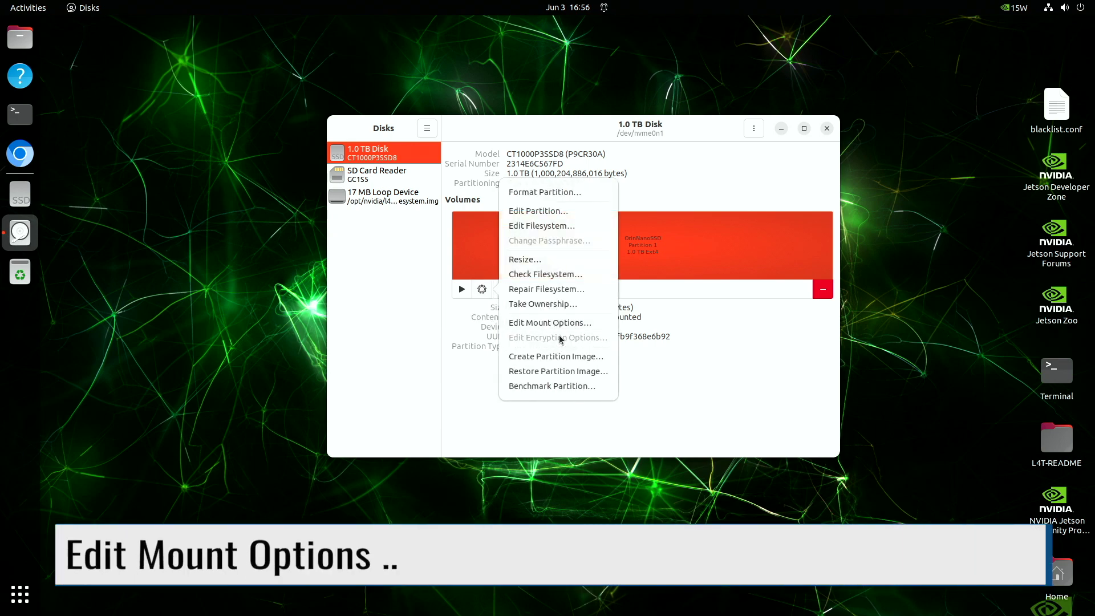
{"action": "left_click", "coordinate": [550, 323]}
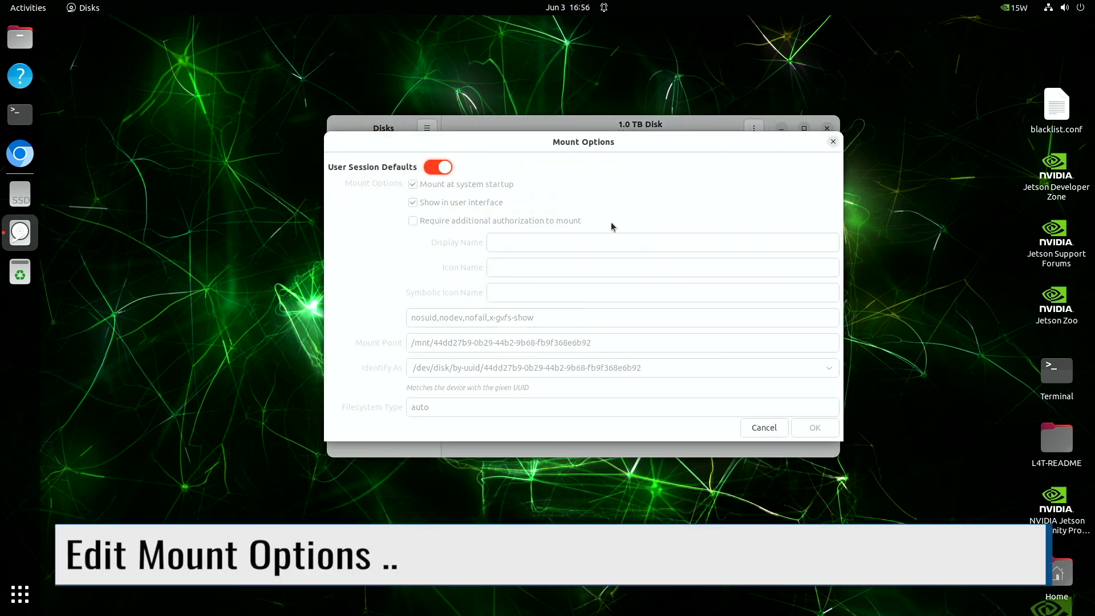
{"action": "left_click", "coordinate": [436, 173]}
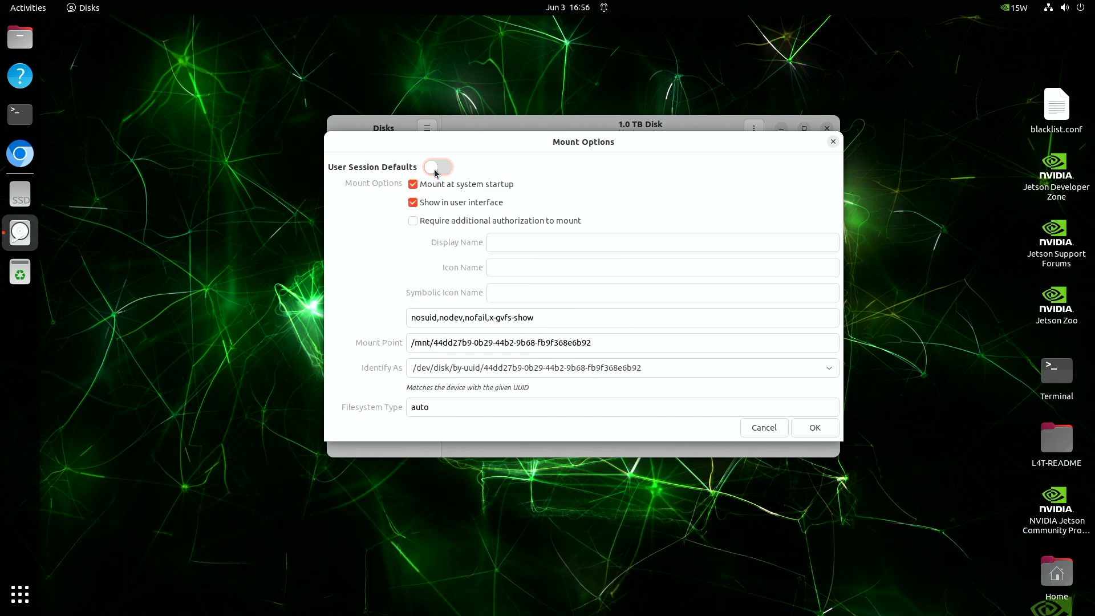
{"action": "triple_click", "coordinate": [436, 344]}
{"action": "type", "text": "/ssd"}
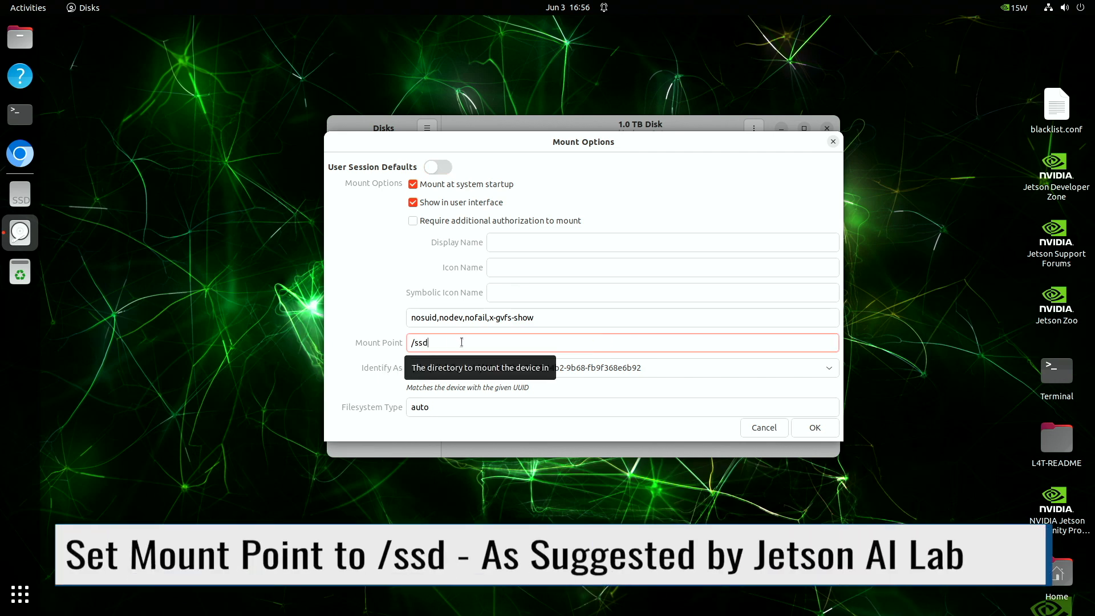
{"action": "left_click", "coordinate": [816, 429]}
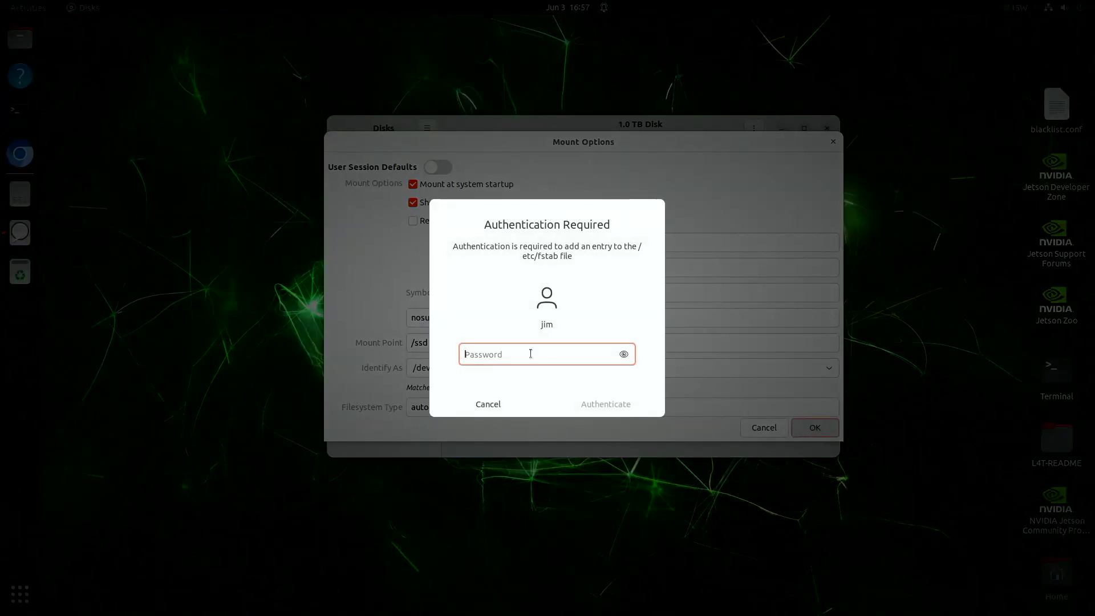
{"action": "type", "text": "********"}
{"action": "key", "text": "Return"}
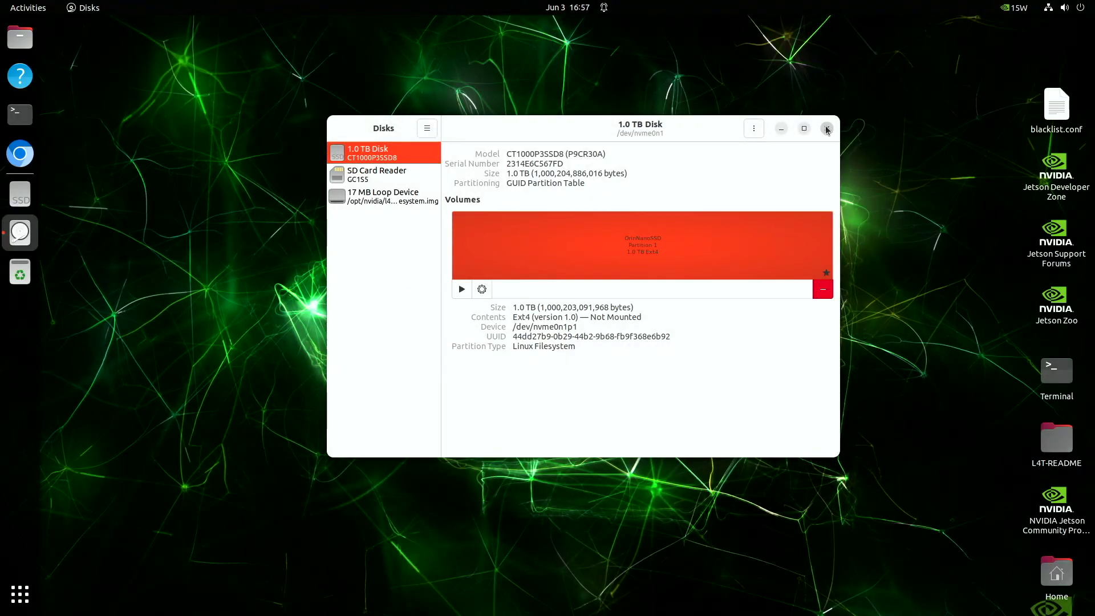
{"action": "left_click", "coordinate": [827, 128]}
Restart the Jetson from the system menu.
{"action": "left_click", "coordinate": [1064, 7]}
{"action": "left_click", "coordinate": [993, 189]}
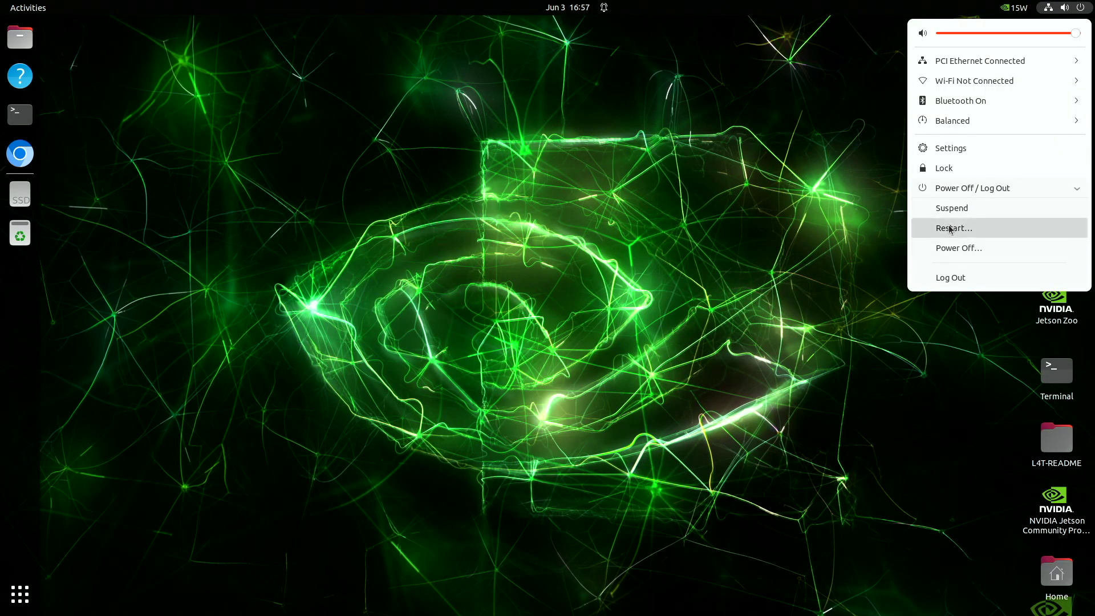
{"action": "left_click", "coordinate": [958, 228]}
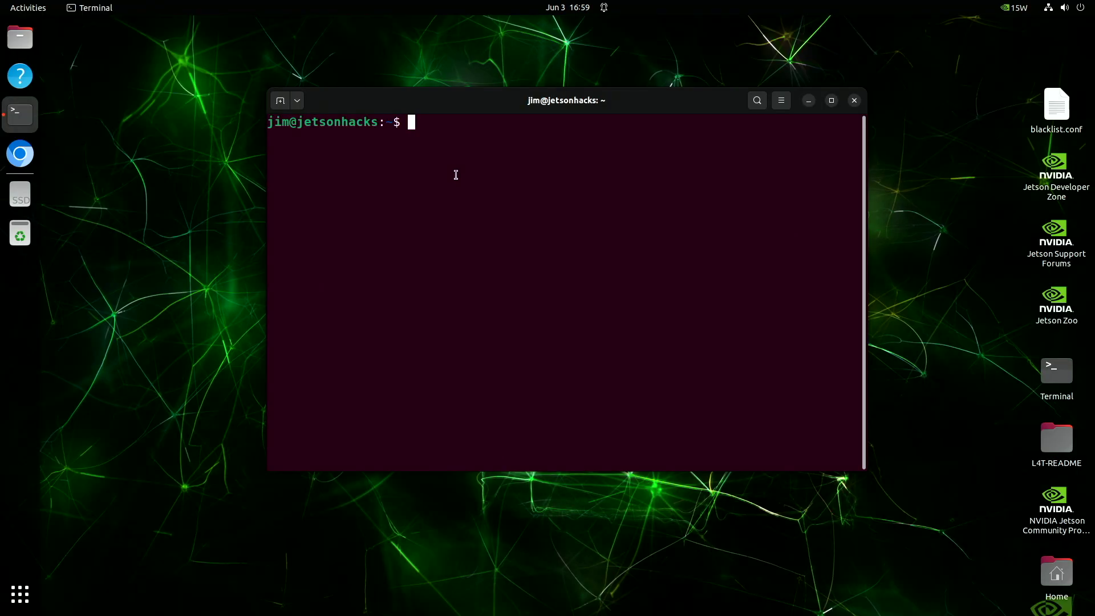
List /ssd in the terminal and find OrinNanoSSD under Other Locations in Files.
{"action": "type", "text": "sd"}
{"action": "key", "text": "Return"}
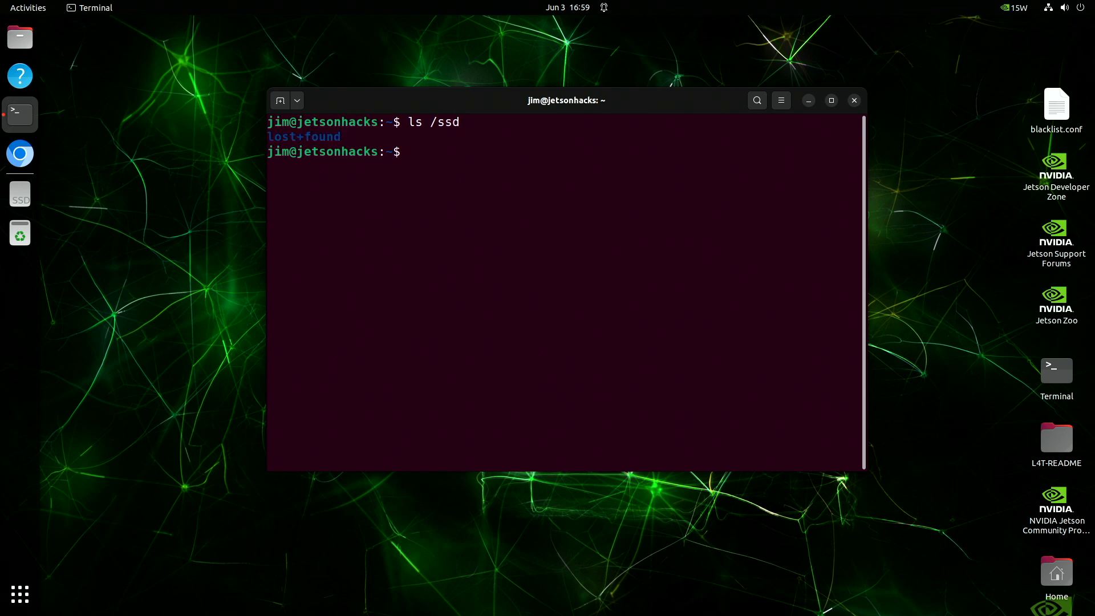
{"action": "left_click", "coordinate": [20, 43]}
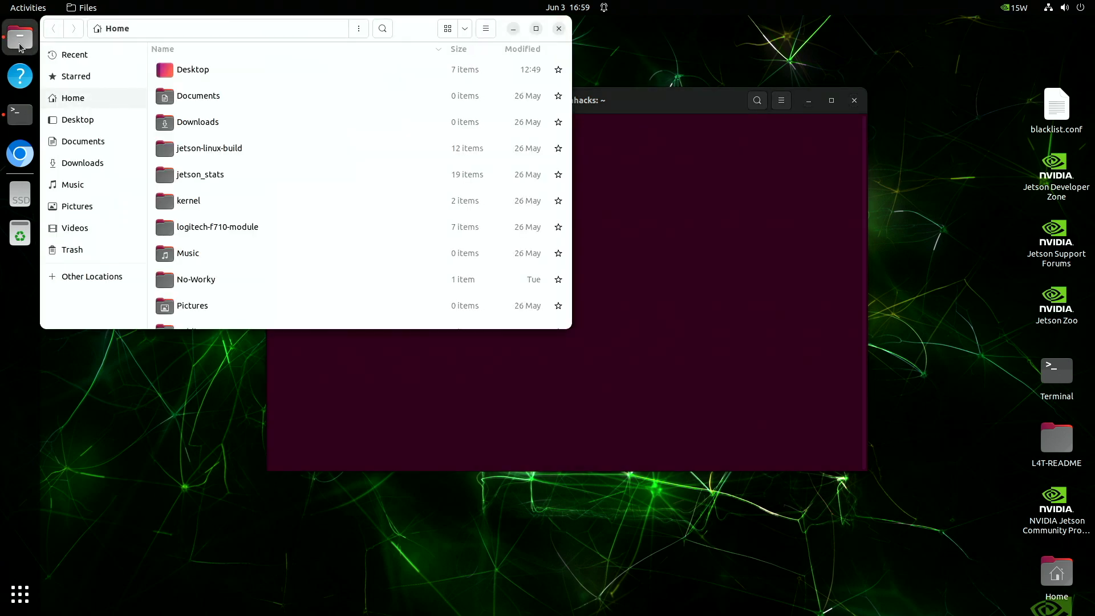
{"action": "left_click", "coordinate": [57, 278]}
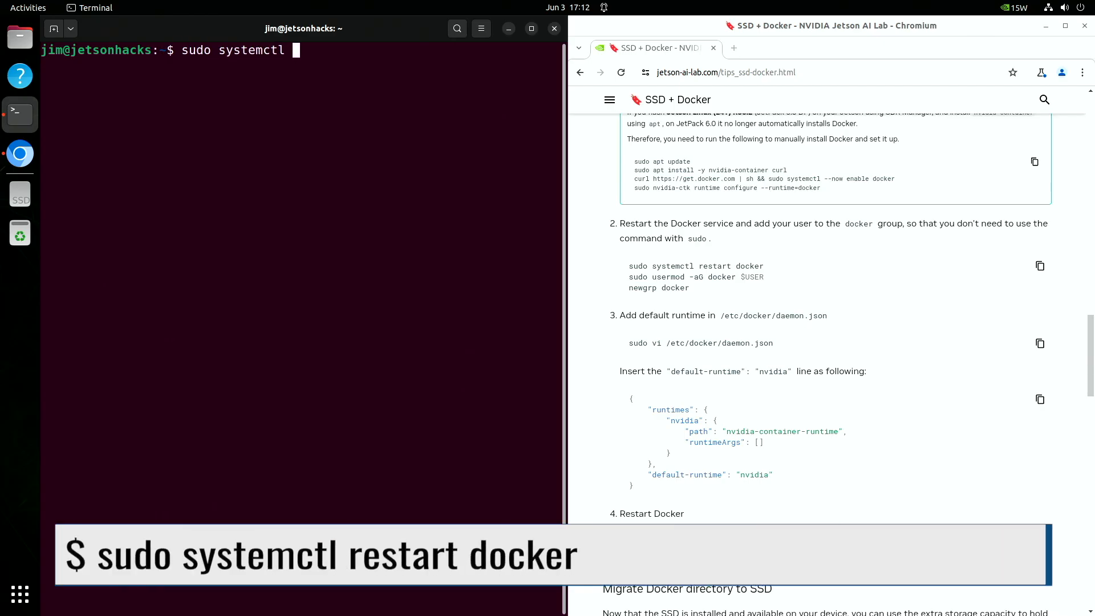
Restart Docker with sudo systemctl and add the user to the docker group with usermod.
{"action": "type", "text": "restart docker"}
{"action": "key", "text": "Return"}
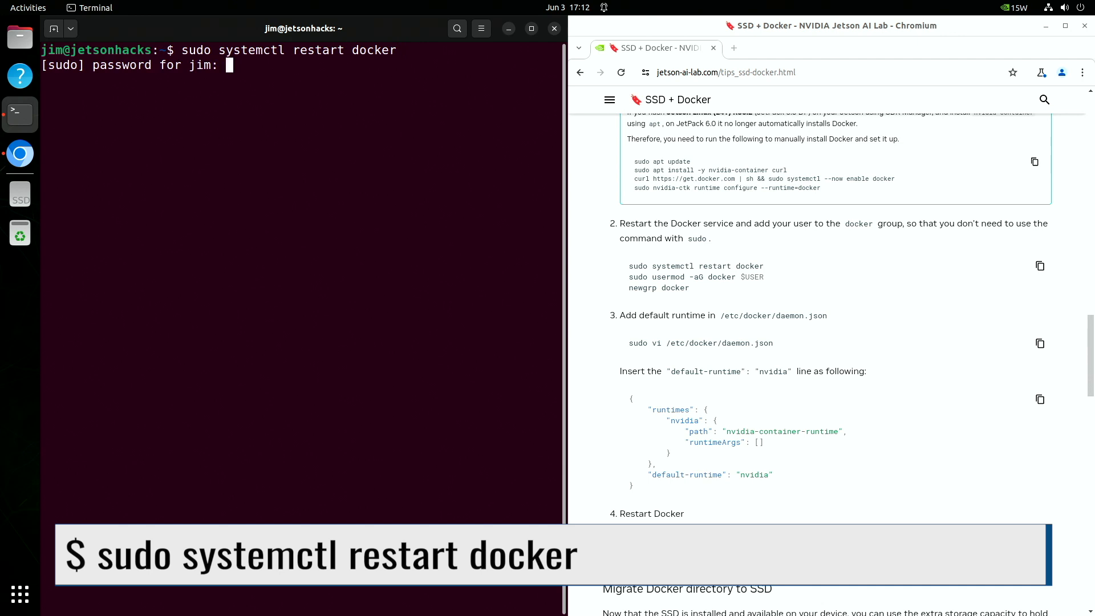
{"action": "key", "text": "Return"}
{"action": "type", "text": "sudo usermod "}
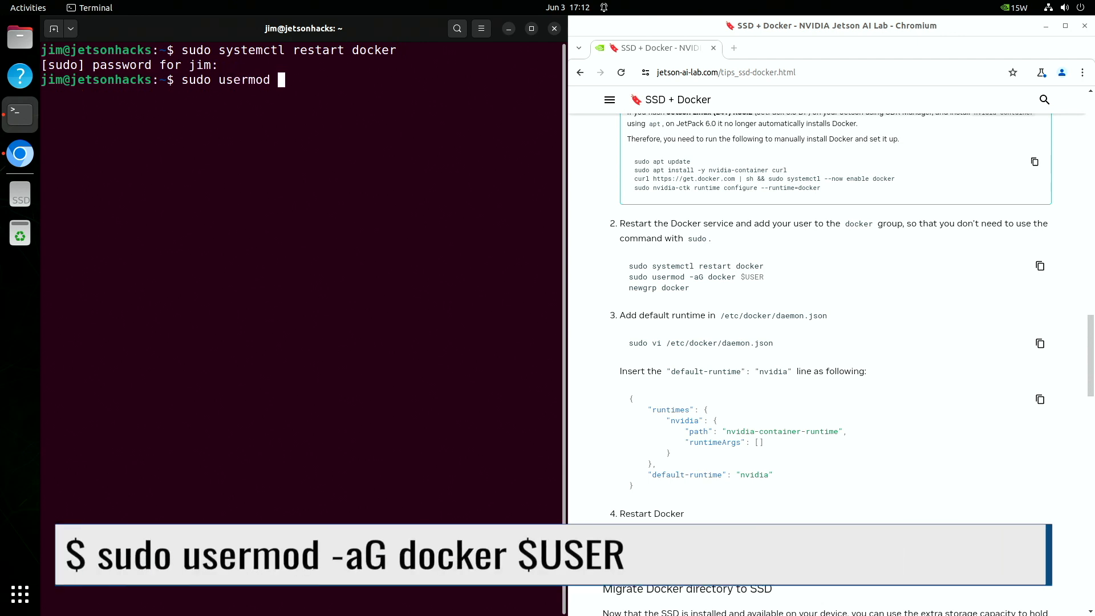
{"action": "type", "text": "-aG docker $USER"}
{"action": "key", "text": "Return"}
Apply the docker group with newgrp, confirm with groups, then clear and type ls /etc/docker.
{"action": "type", "text": "newgr"}
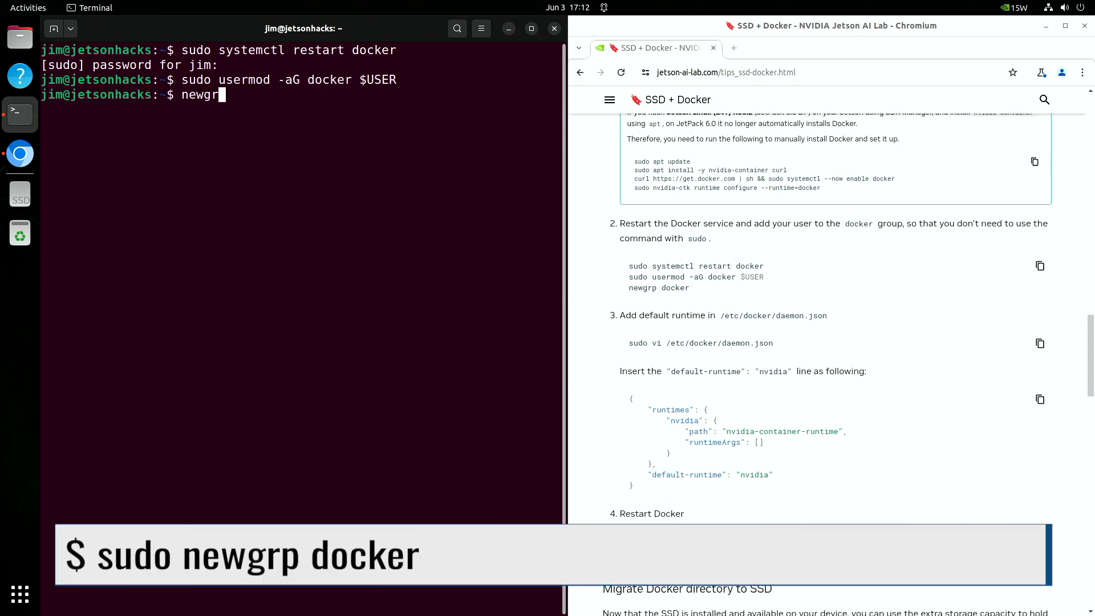
{"action": "type", "text": "p docker"}
{"action": "key", "text": "Return"}
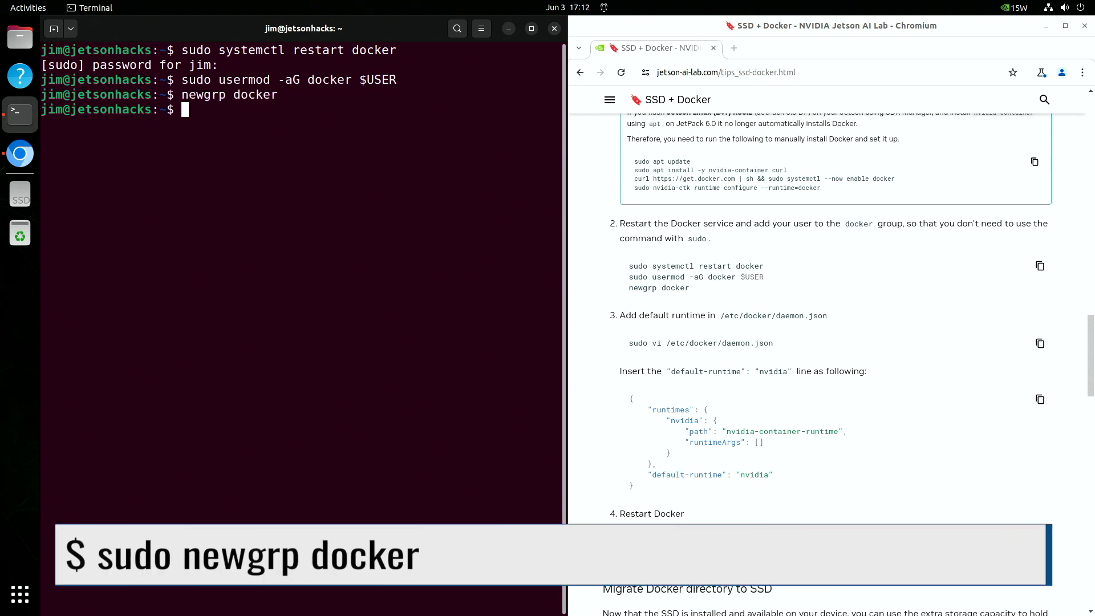
{"action": "type", "text": "groups"}
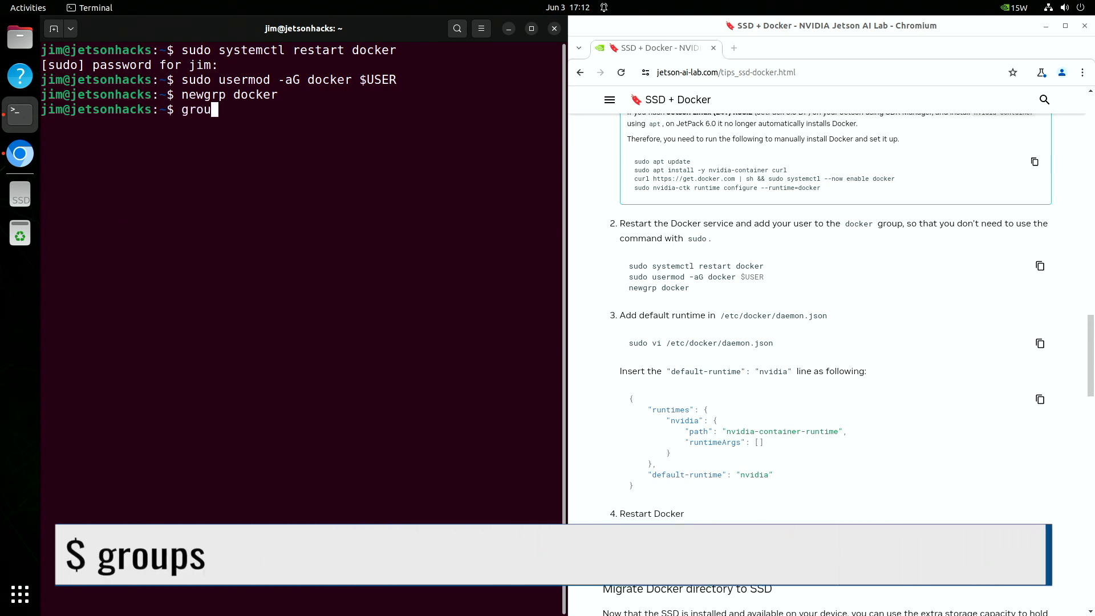
{"action": "key", "text": "Return"}
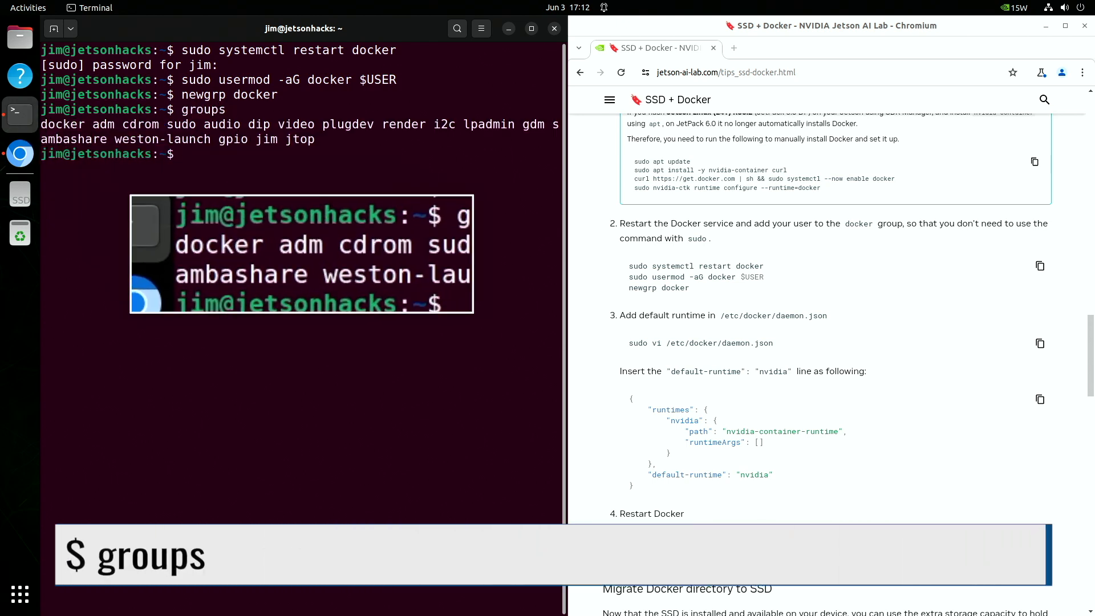
{"action": "key", "text": "ctrl+l"}
{"action": "type", "text": "ls /e"}
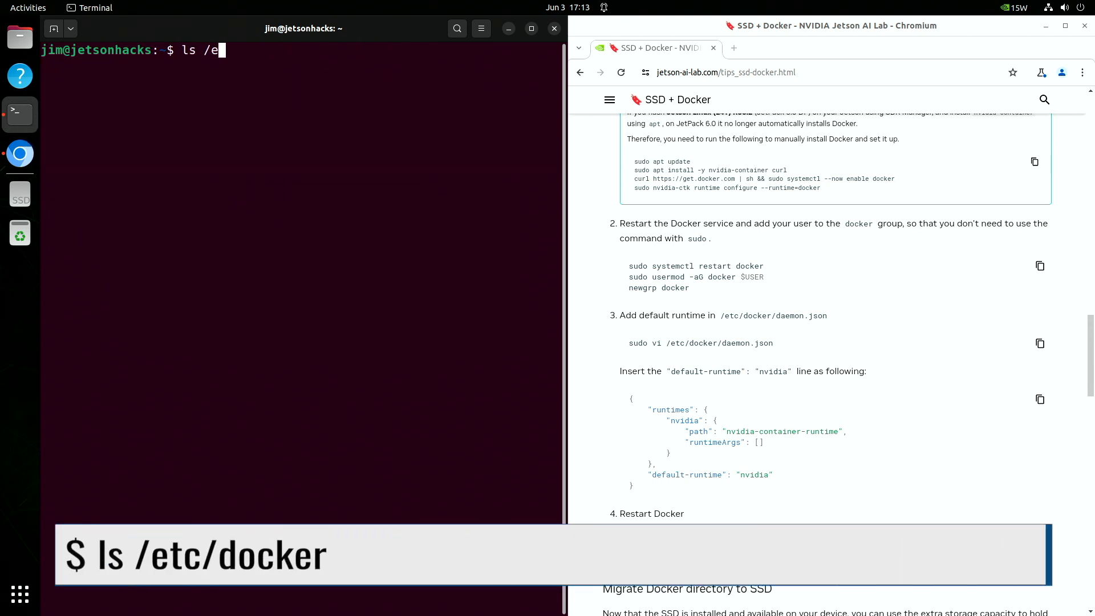
{"action": "type", "text": "tc/docker"}
List /etc/docker and back up daemon.json as daemon.json.original.
{"action": "key", "text": "Return"}
{"action": "type", "text": "sudo cp "}
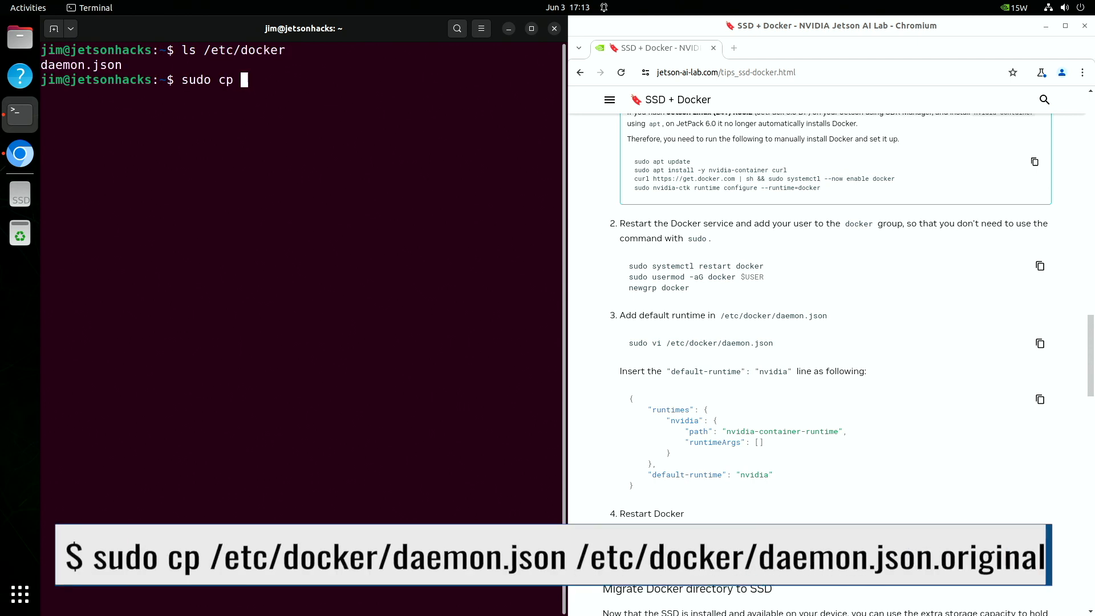
{"action": "type", "text": "/etc/docker/daemon.json /etc/docker/daemon.json"}
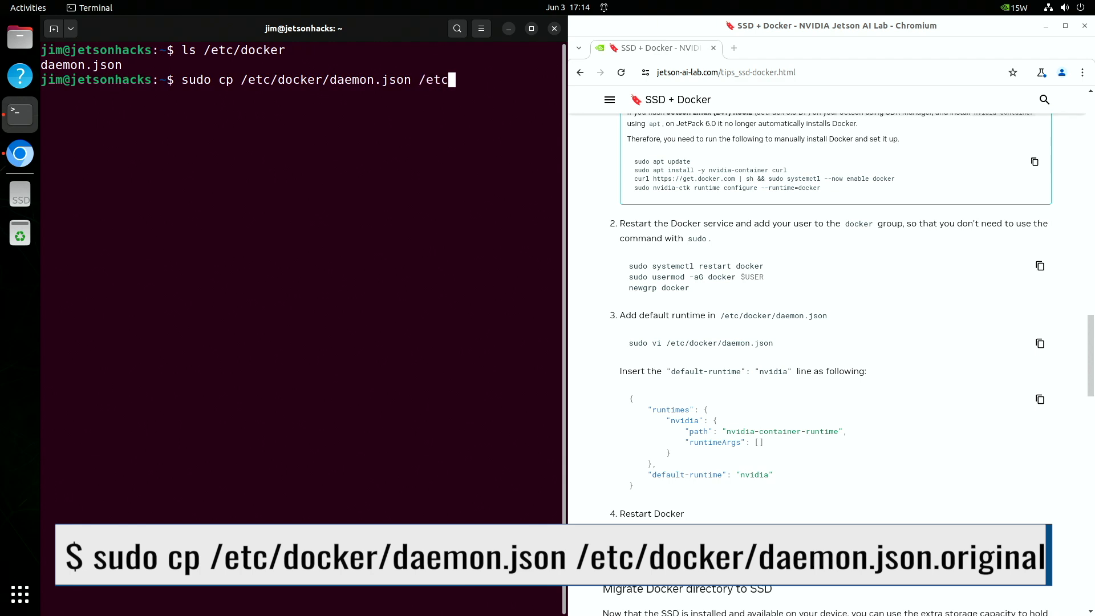
{"action": "key", "text": "BackSpace"}
{"action": "type", "text": ".original"}
{"action": "key", "text": "Return"}
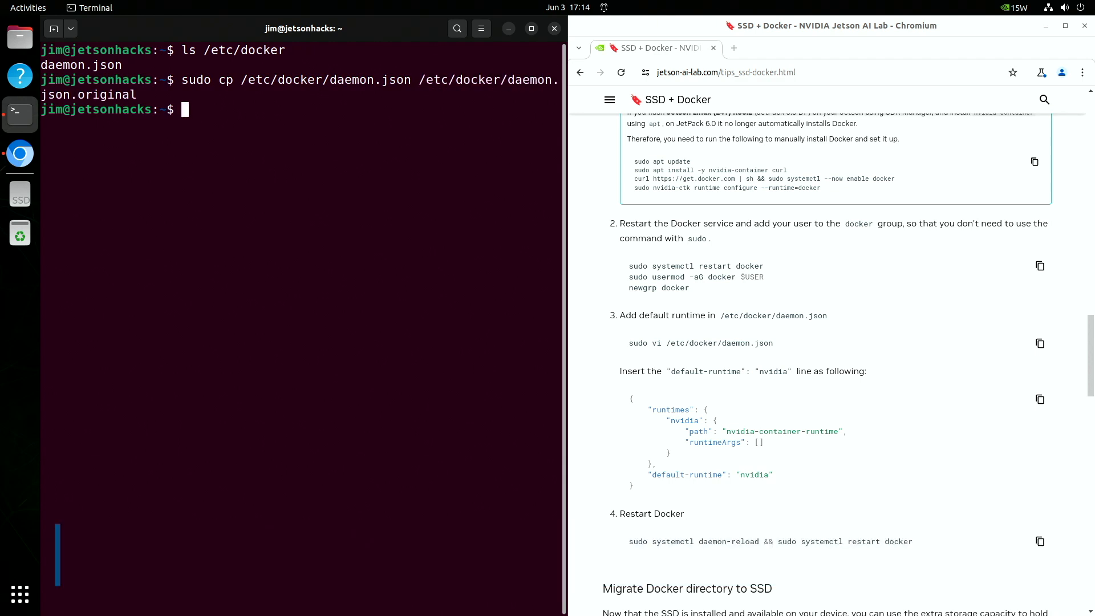
Confirm the backup exists, then open /etc/docker/daemon.json in gedit as root.
{"action": "type", "text": "ls /etc/"}
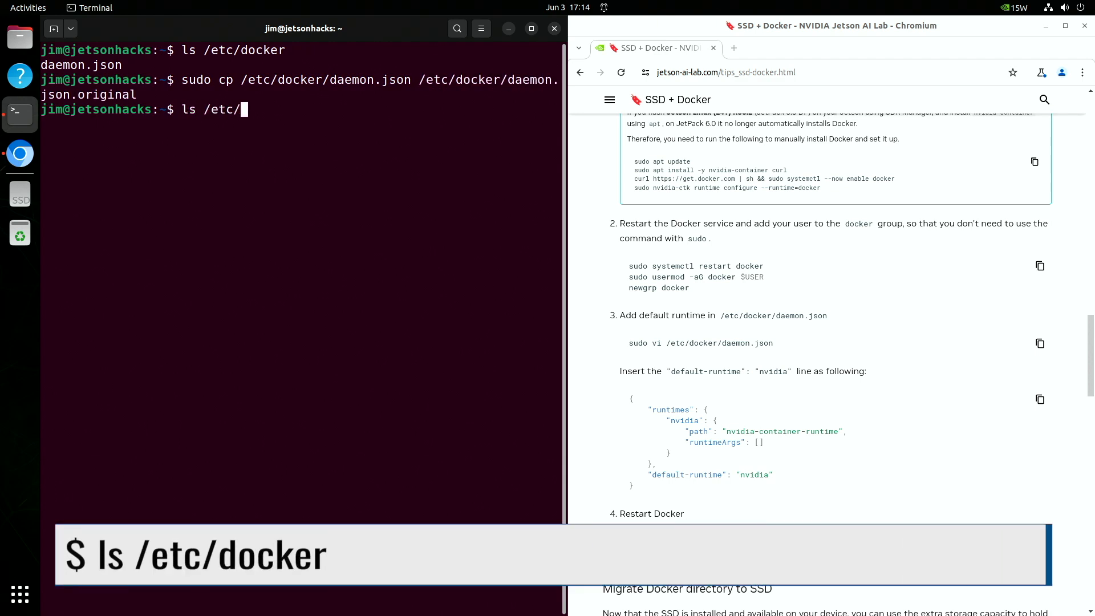
{"action": "type", "text": "docker"}
{"action": "key", "text": "Return"}
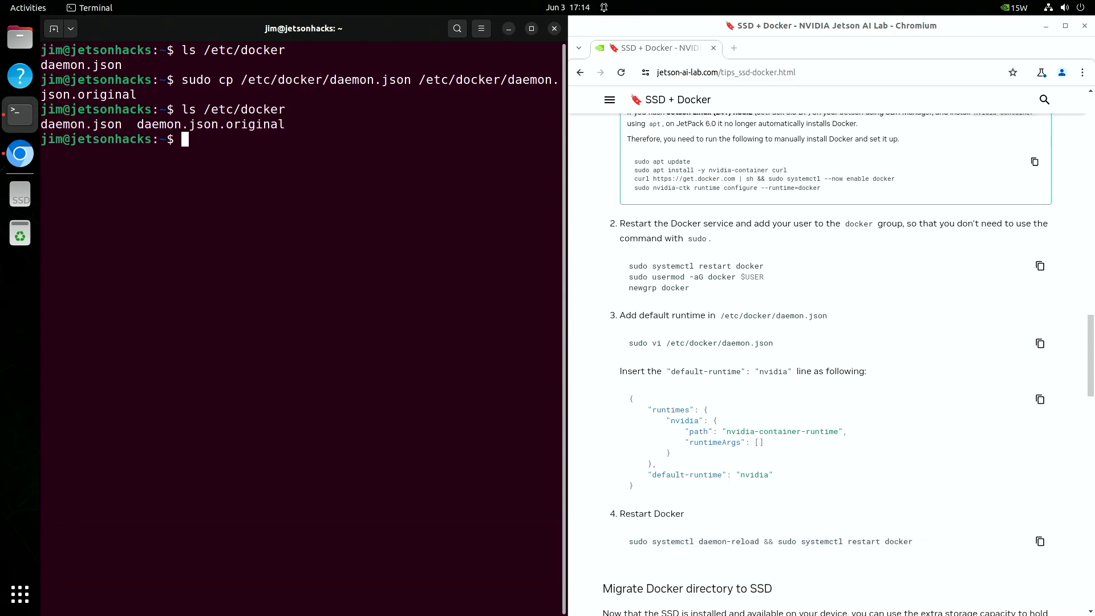
{"action": "type", "text": "sudo "}
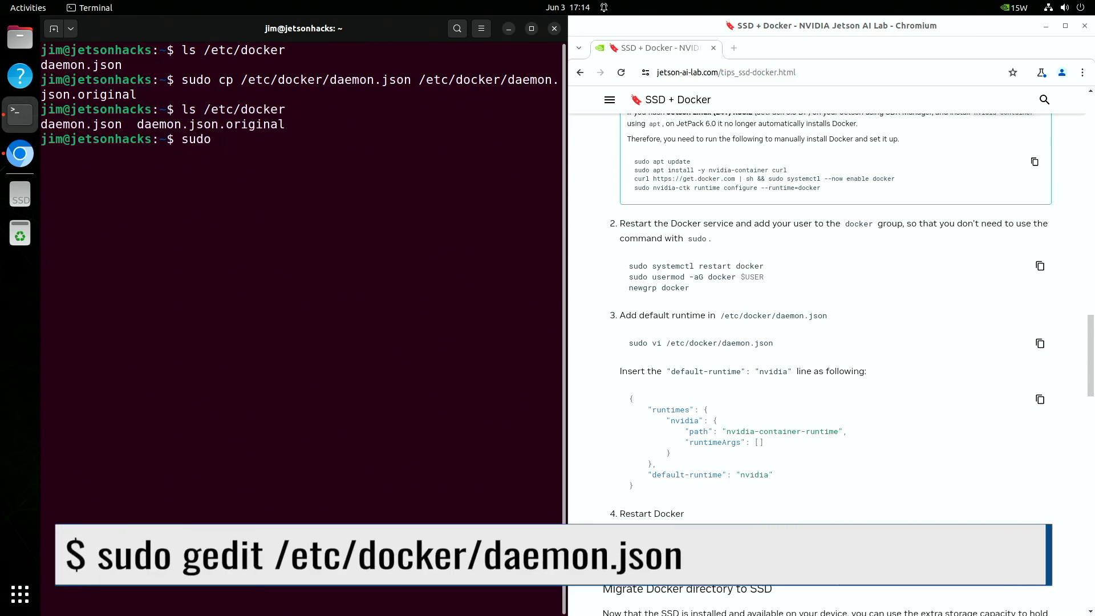
{"action": "type", "text": "gedit /etc/docker/daemon.json"}
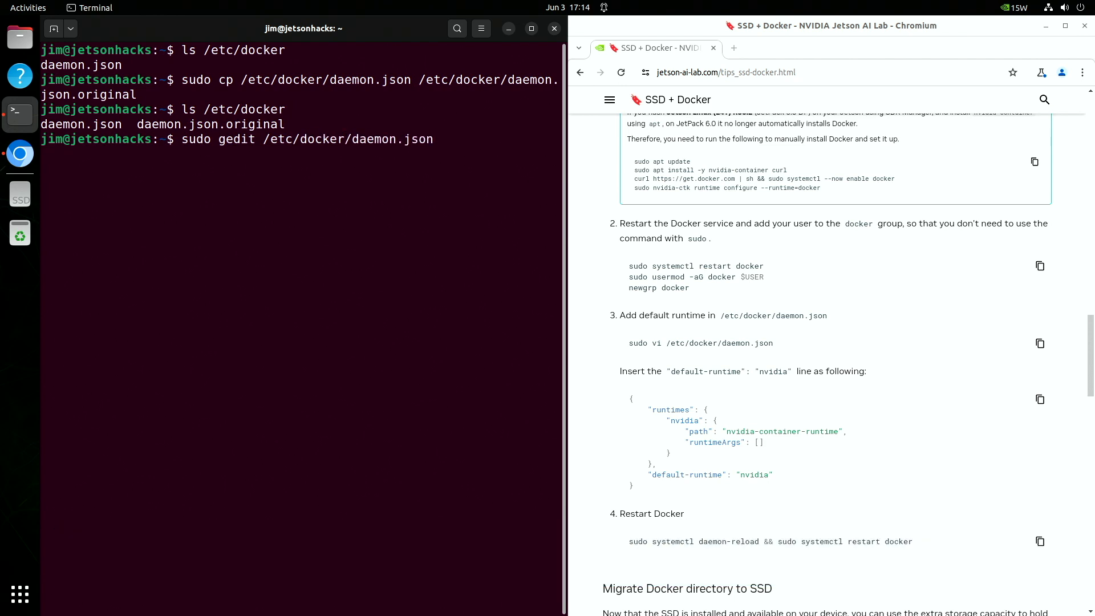
{"action": "key", "text": "Return"}
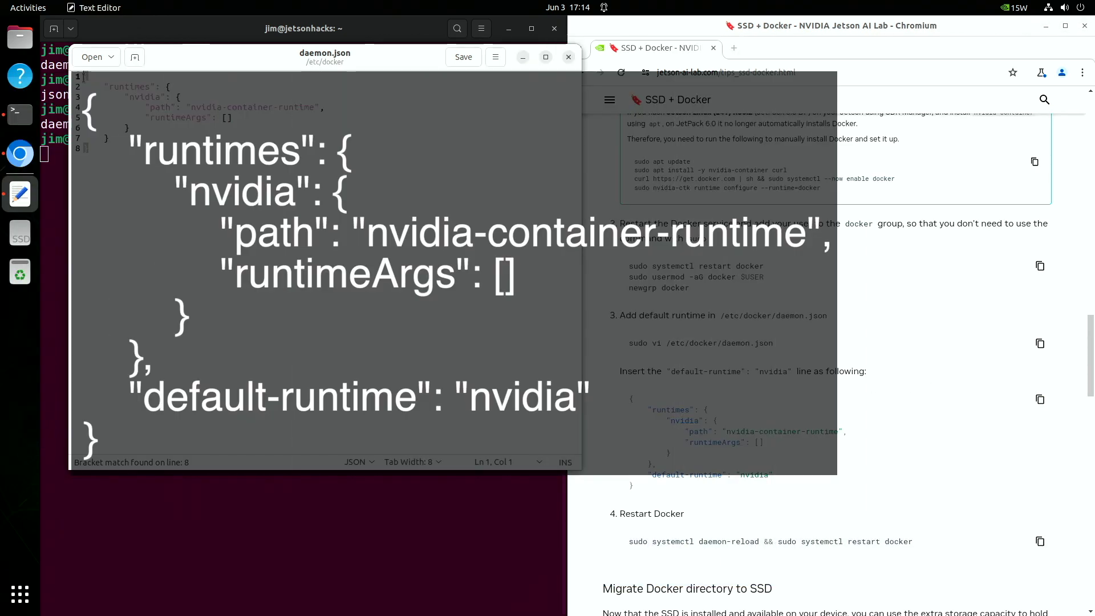
Replace daemon.json with JSON adding "default-runtime": "nvidia", save it and close the editor.
{"action": "left_click_drag", "start_coordinate": [85, 76], "coordinate": [85, 153]}
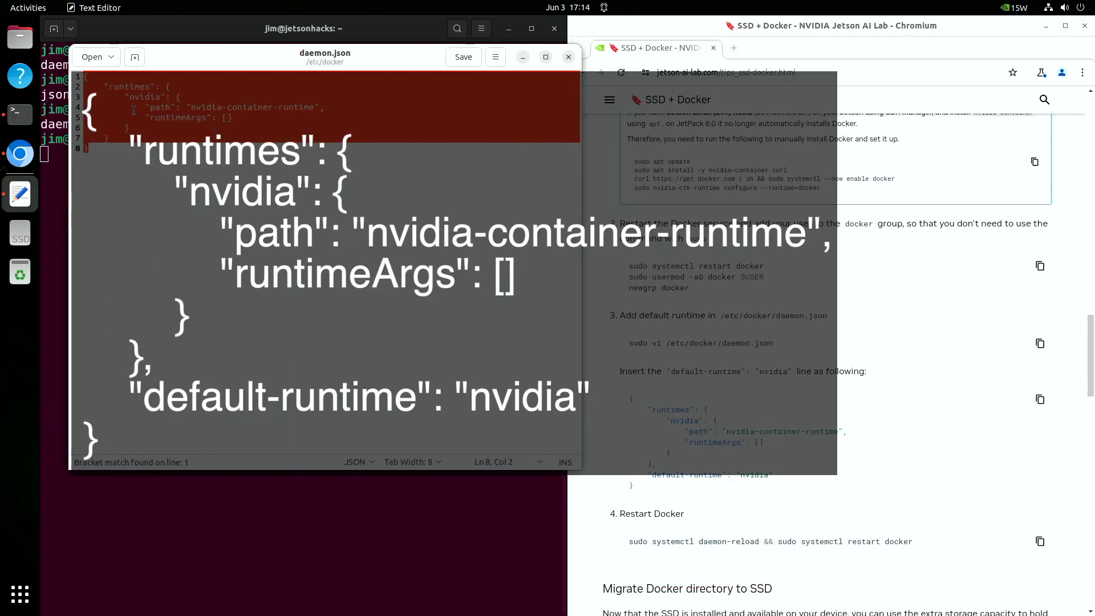
{"action": "right_click", "coordinate": [135, 113]}
{"action": "left_click", "coordinate": [153, 181]}
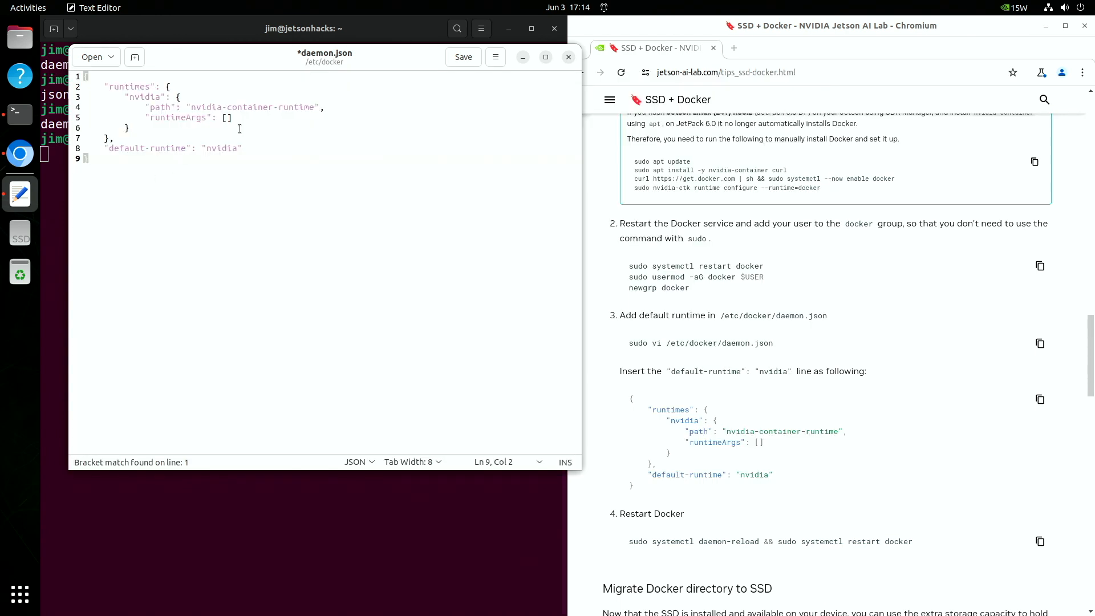
{"action": "left_click", "coordinate": [464, 58]}
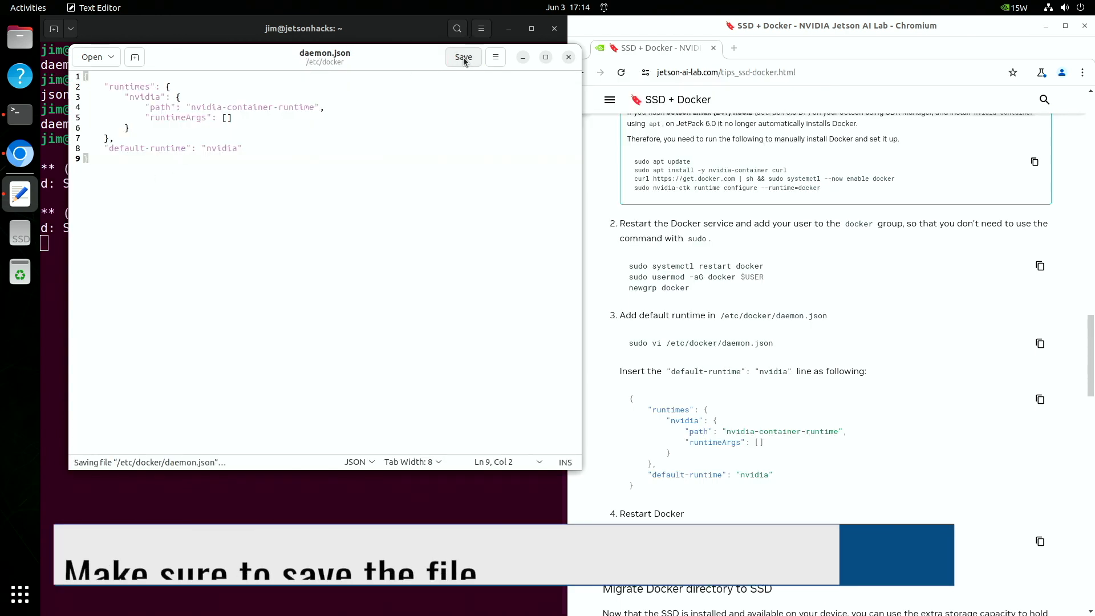
{"action": "left_click", "coordinate": [568, 57]}
{"action": "left_click_drag", "start_coordinate": [910, 538], "coordinate": [627, 538]}
{"action": "key", "text": "super+c"}
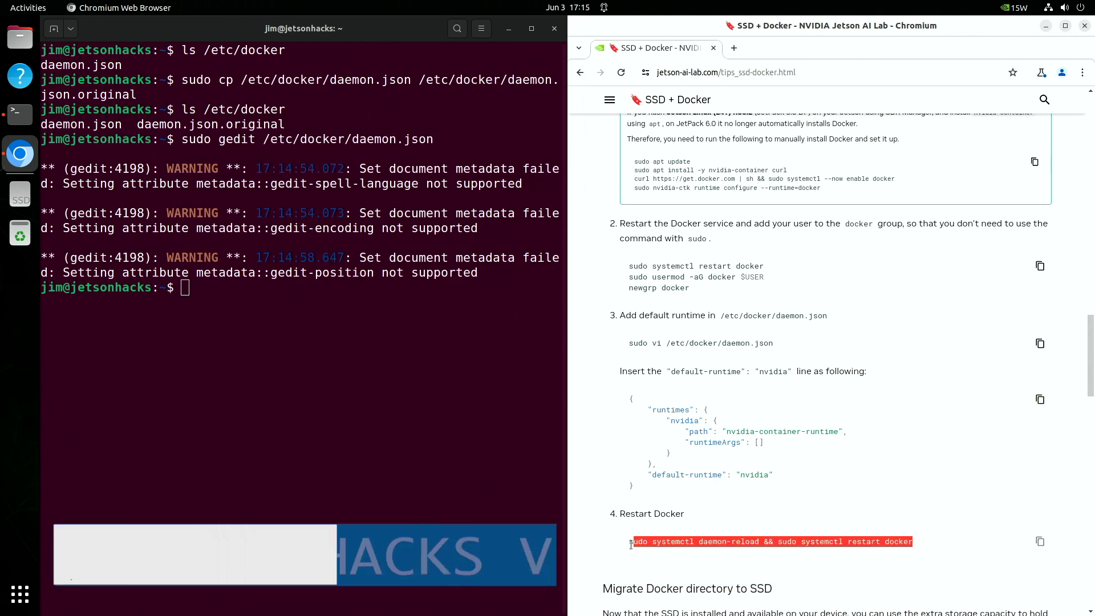
Run systemctl daemon-reload and restart Docker, then clear the terminal.
{"action": "right_click", "coordinate": [653, 518]}
{"action": "left_click", "coordinate": [672, 420]}
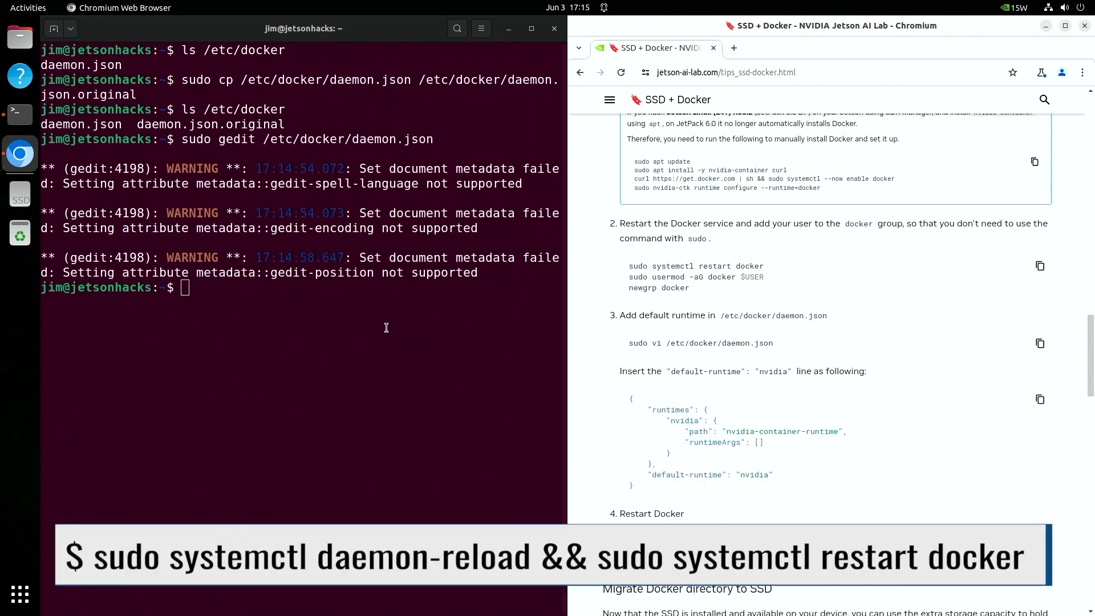
{"action": "right_click", "coordinate": [184, 288]}
{"action": "left_click", "coordinate": [197, 323]}
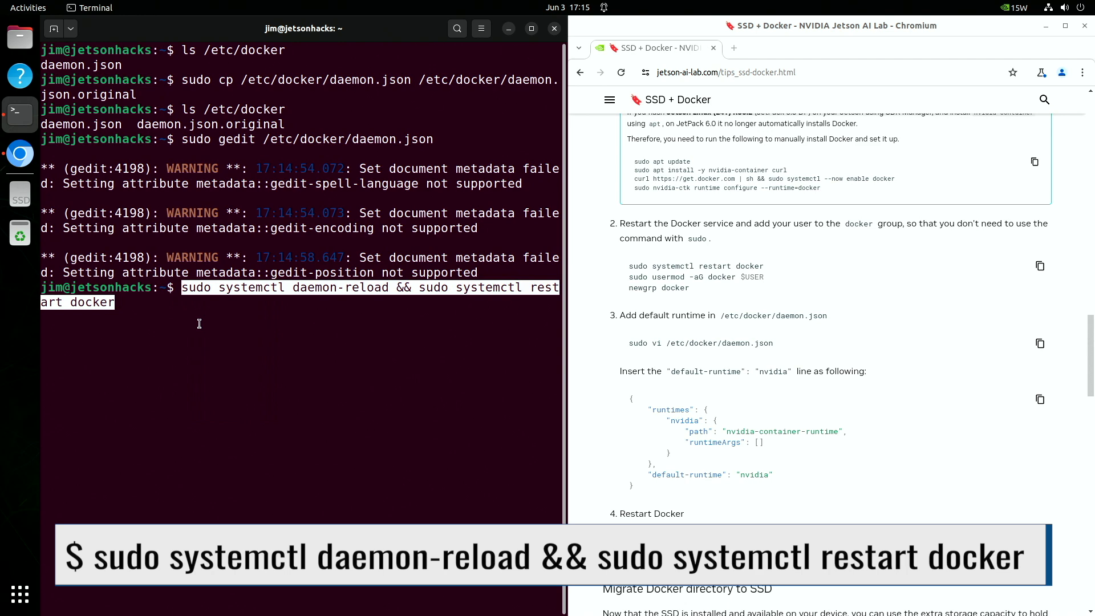
{"action": "key", "text": "Return"}
{"action": "type", "text": "clear"}
{"action": "key", "text": "Return"}
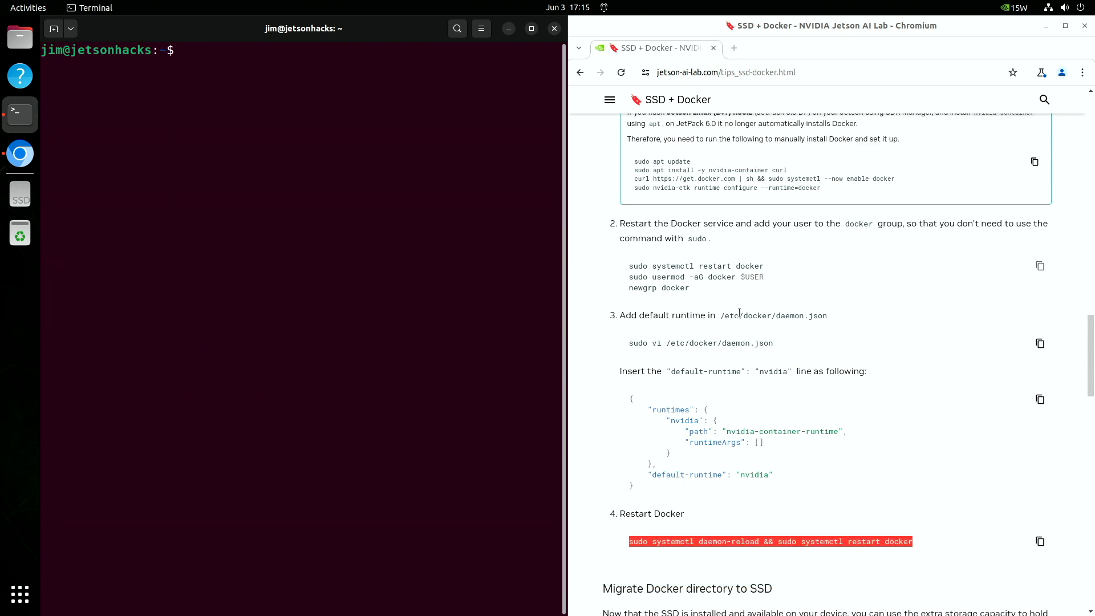
Stop the Docker service with sudo systemctl stop docker and list /ssd.
{"action": "scroll", "coordinate": [764, 332], "scroll_direction": "down", "scroll_amount": 8}
{"action": "scroll", "coordinate": [764, 332], "scroll_direction": "up", "scroll_amount": 1}
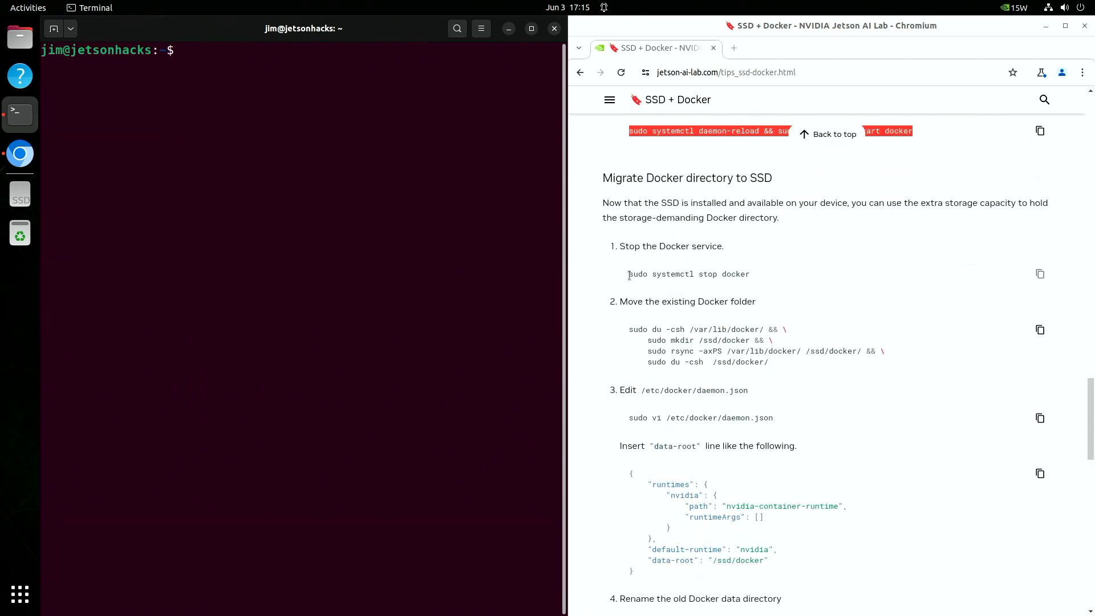
{"action": "left_click", "coordinate": [1039, 275]}
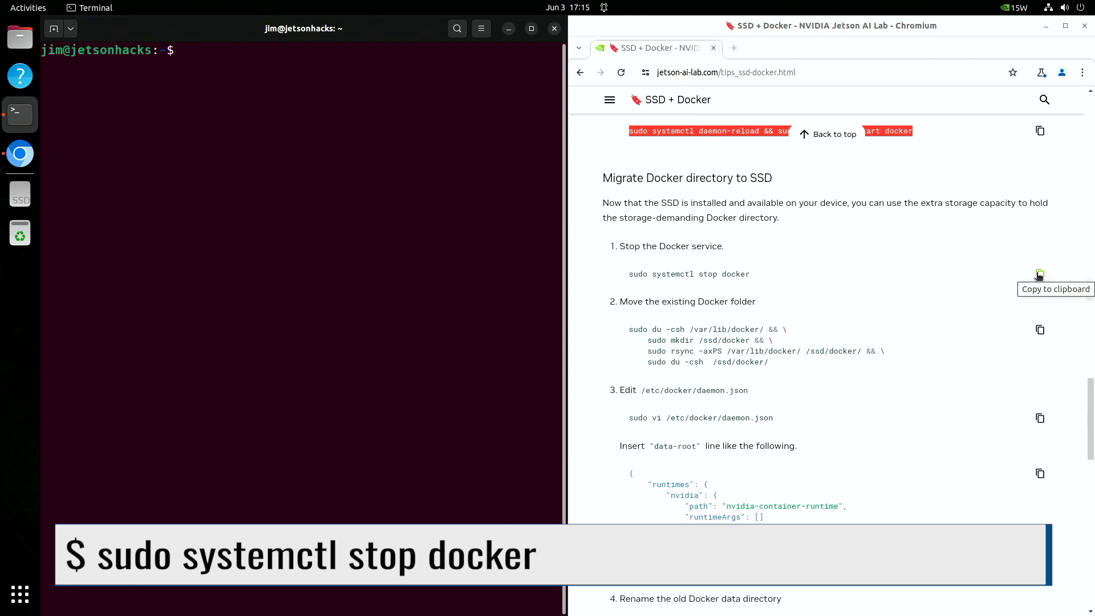
{"action": "right_click", "coordinate": [191, 52]}
{"action": "left_click", "coordinate": [200, 87]}
{"action": "key", "text": "Return"}
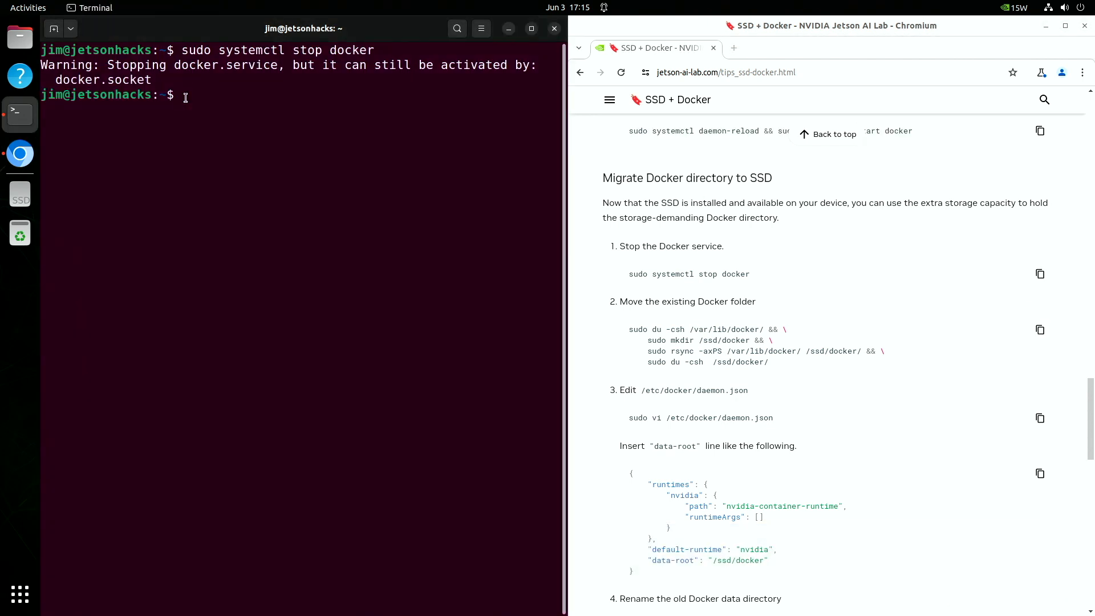
{"action": "type", "text": "ls /ssd"}
{"action": "key", "text": "Return"}
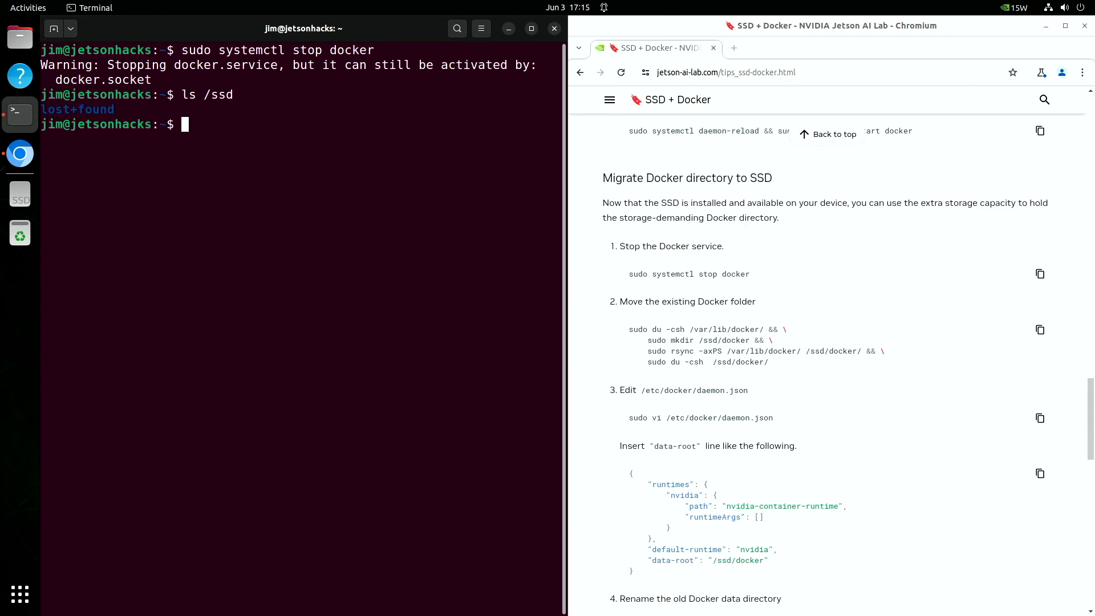
Copy Docker's data to /ssd/docker with the du/mkdir/rsync commands and list it as root.
{"action": "right_click", "coordinate": [184, 124]}
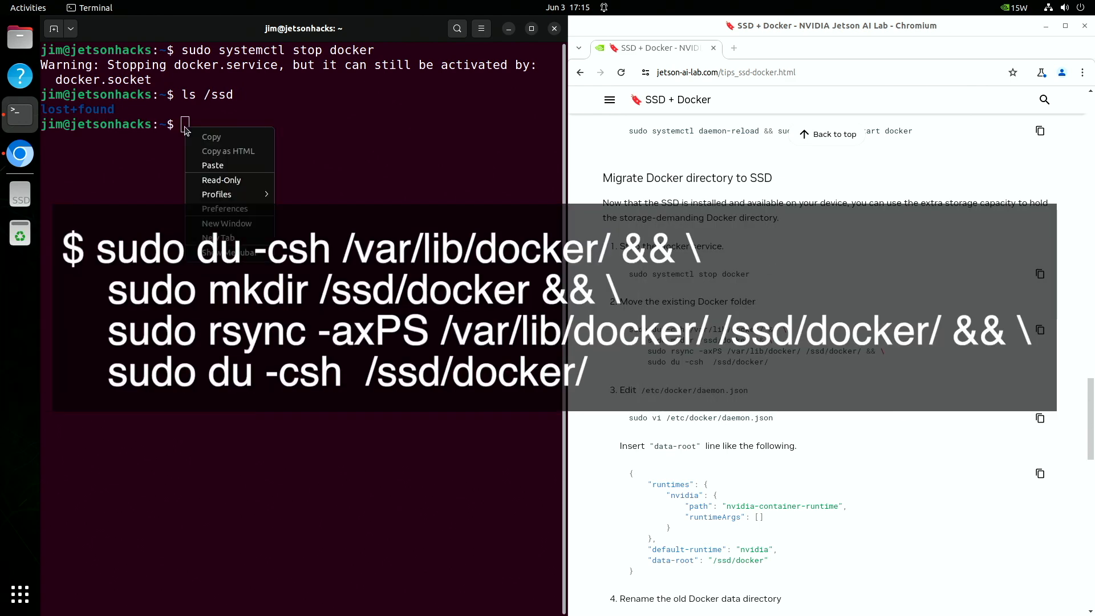
{"action": "left_click", "coordinate": [206, 173]}
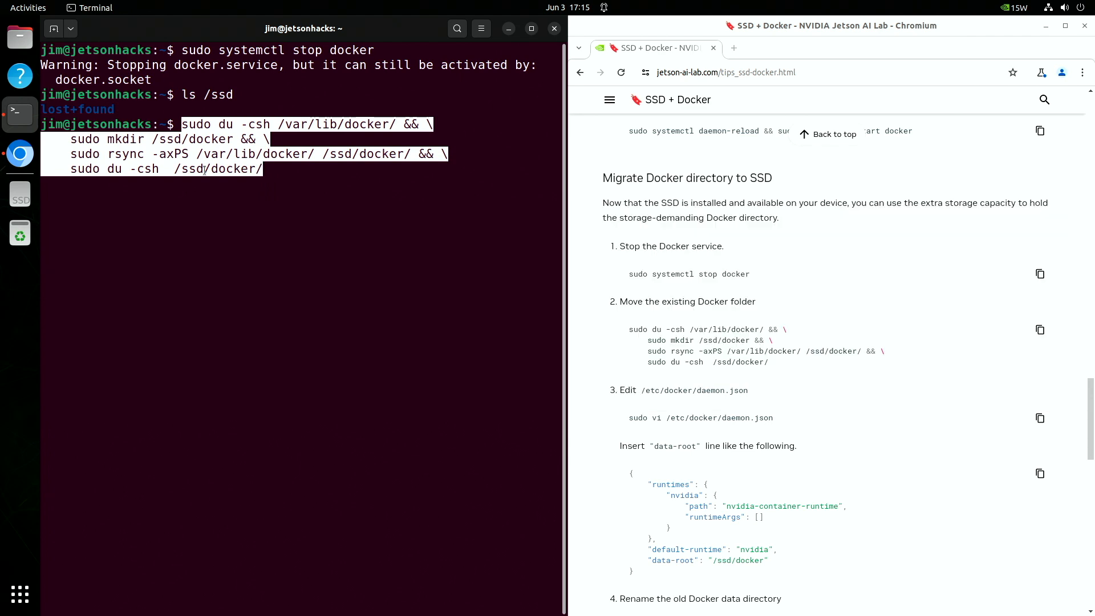
{"action": "key", "text": "Return"}
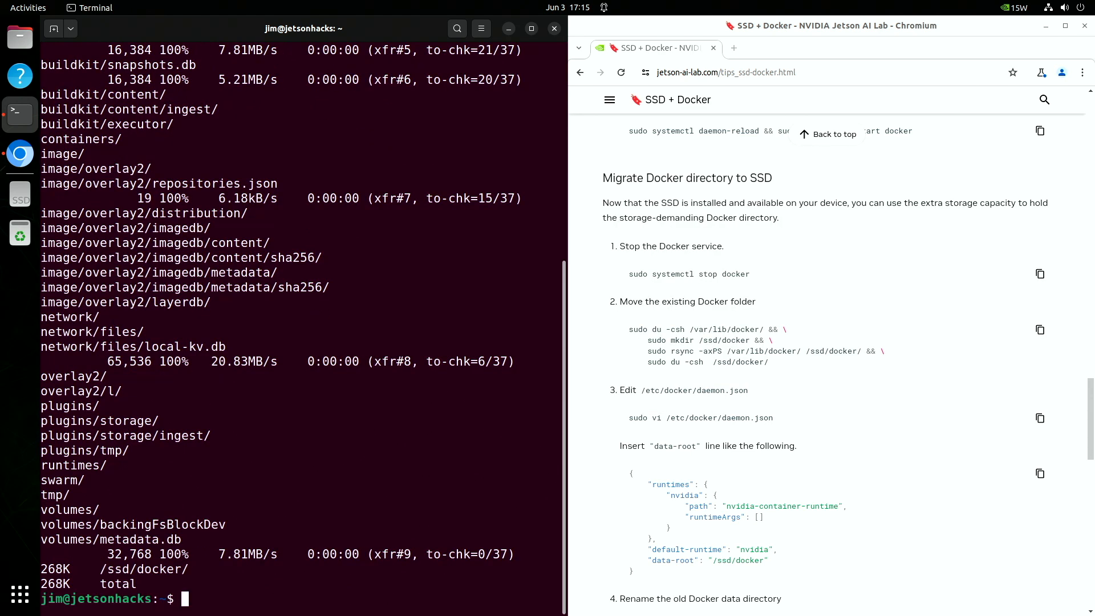
{"action": "type", "text": "ls /ssd/docker"}
{"action": "key", "text": "Return"}
{"action": "type", "text": "sudo "}
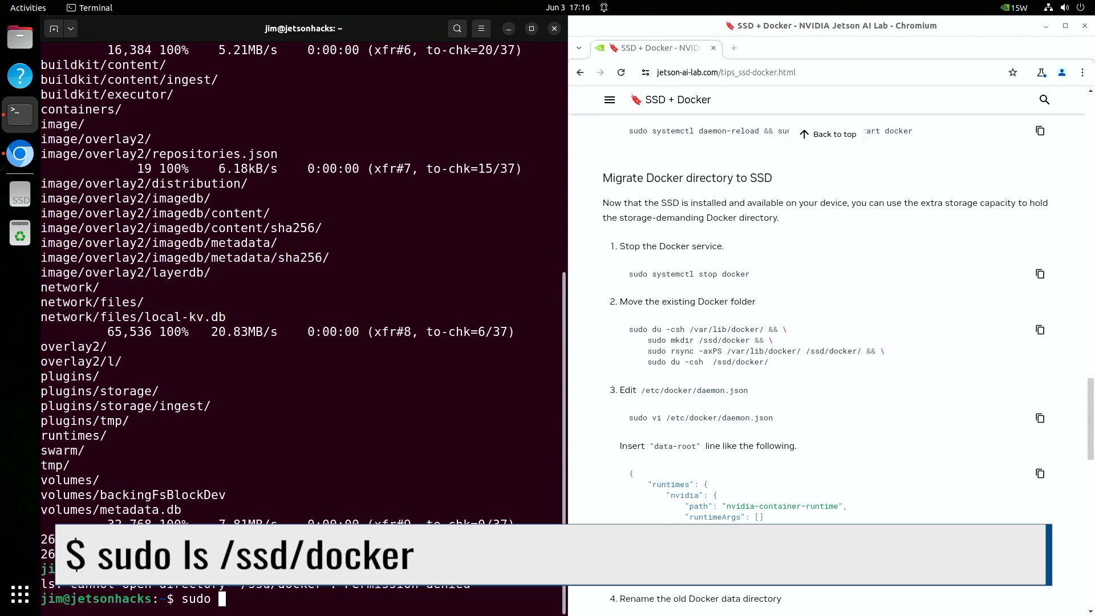
{"action": "type", "text": "ls /ssd/docker"}
{"action": "key", "text": "Return"}
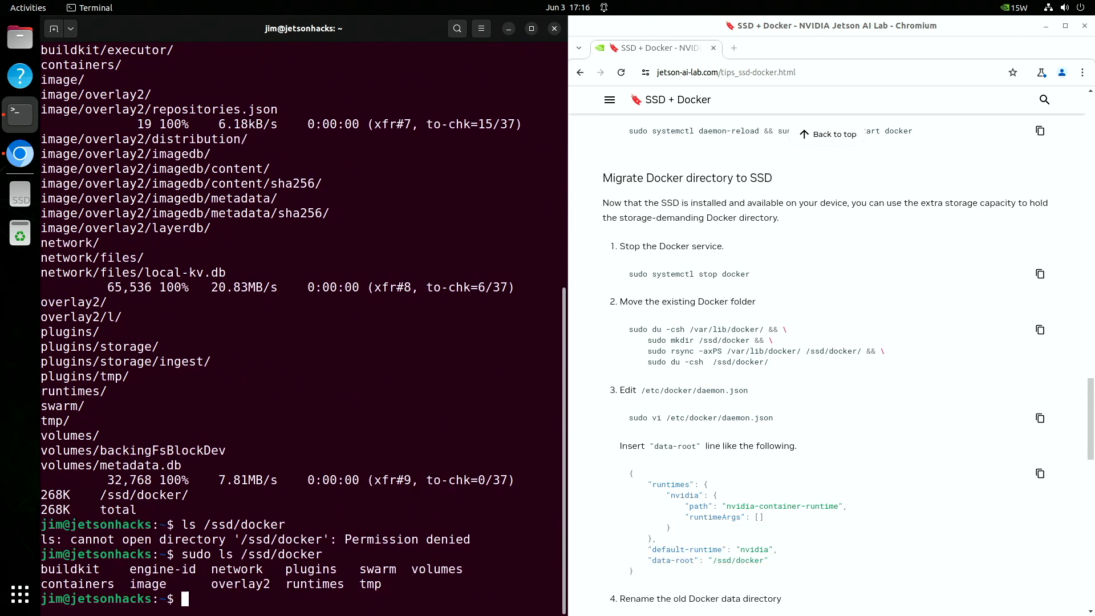
Reopen daemon.json as root, replace it with JSON adding "data-root": "/ssd/docker", and save.
{"action": "key", "text": "ctrl+l"}
{"action": "type", "text": "sudo "}
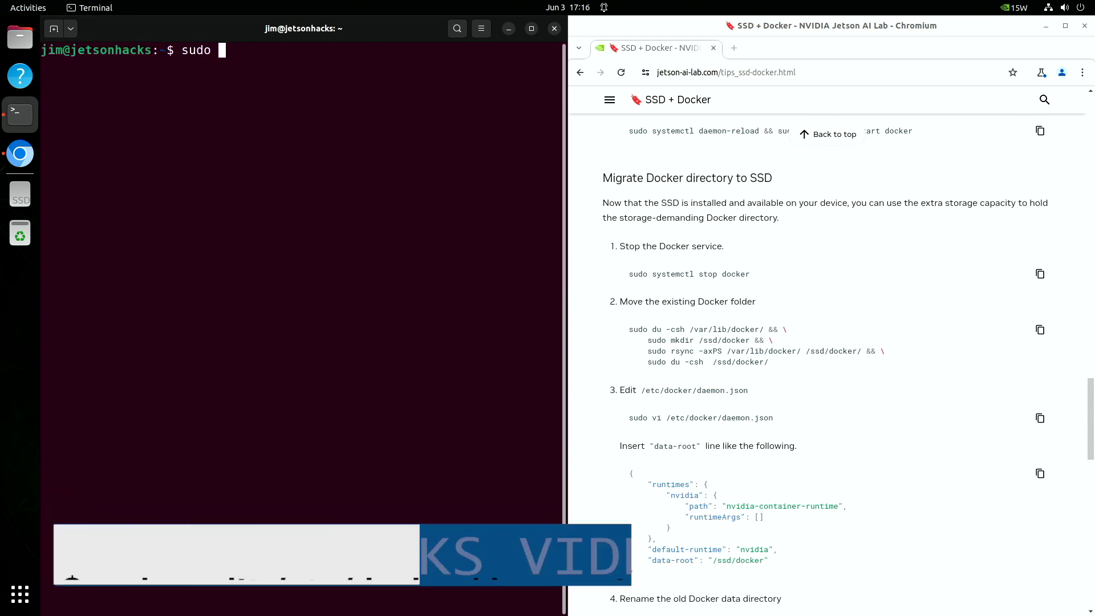
{"action": "type", "text": "gedit /etc/docker/daemon.json"}
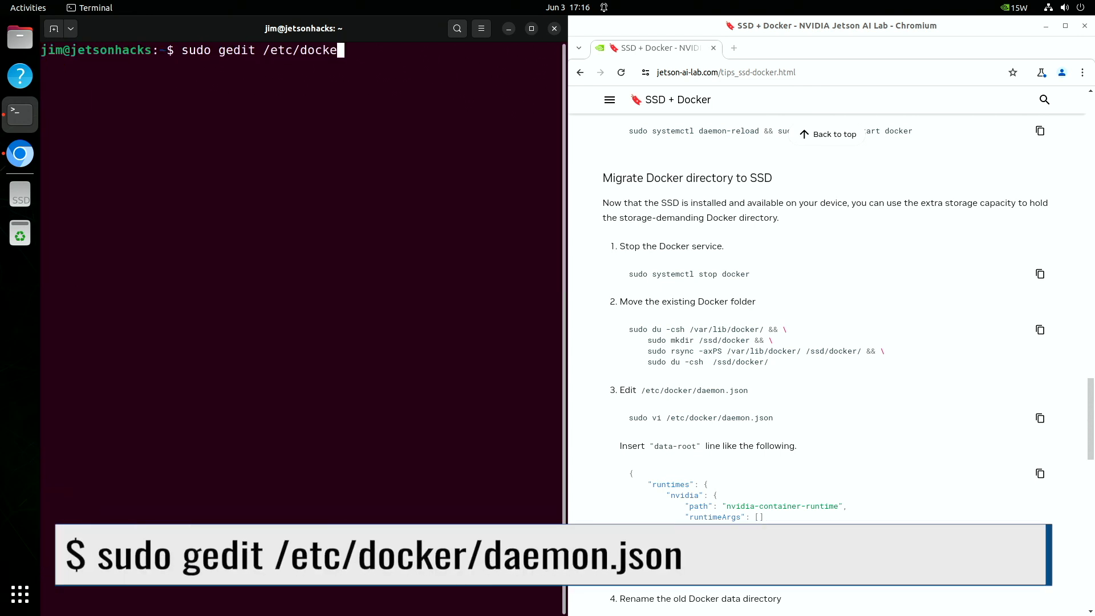
{"action": "key", "text": "Return"}
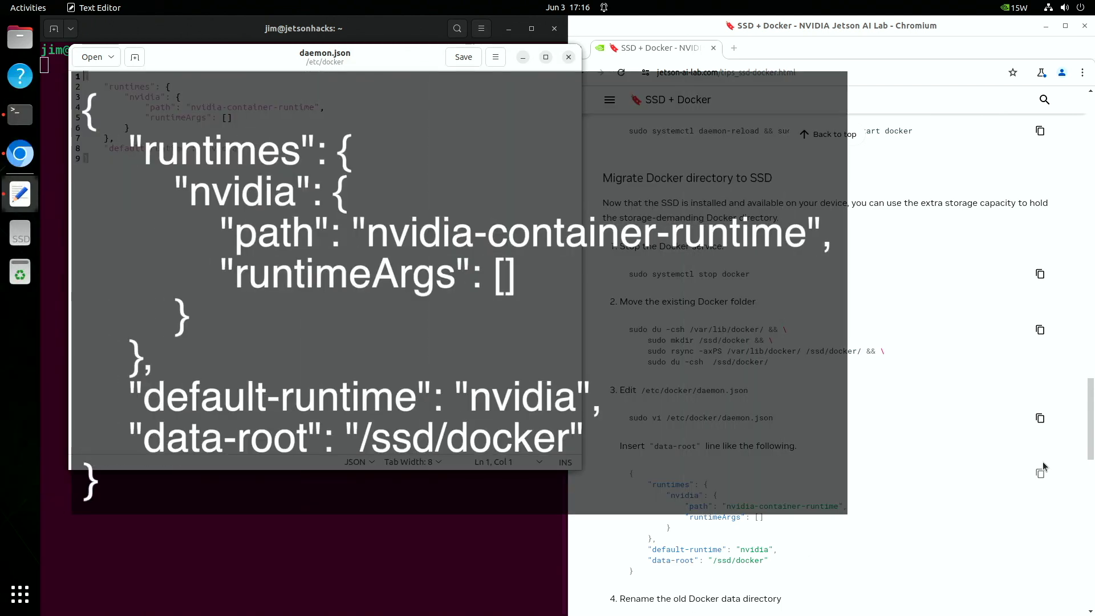
{"action": "left_click", "coordinate": [1040, 475]}
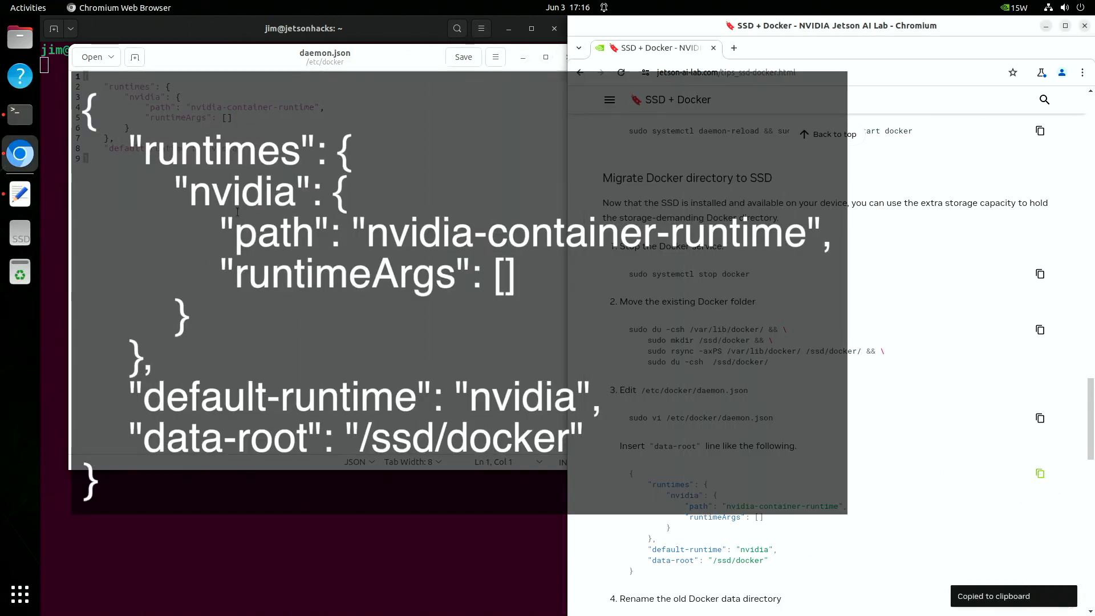
{"action": "left_click_drag", "start_coordinate": [84, 76], "coordinate": [89, 159]}
{"action": "right_click", "coordinate": [149, 131]}
{"action": "left_click", "coordinate": [168, 195]}
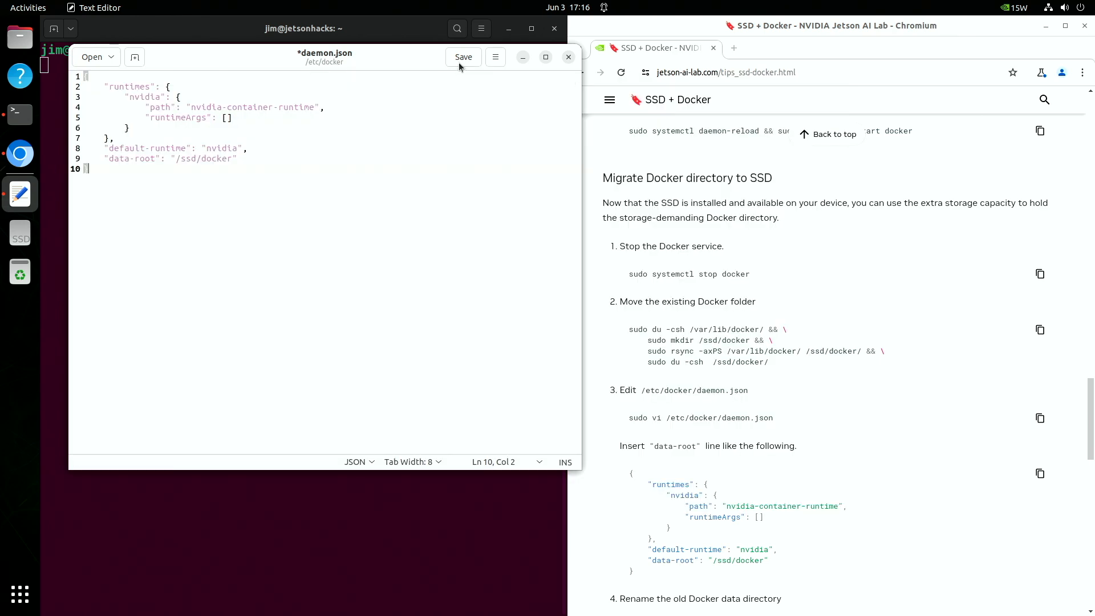
{"action": "left_click", "coordinate": [460, 60]}
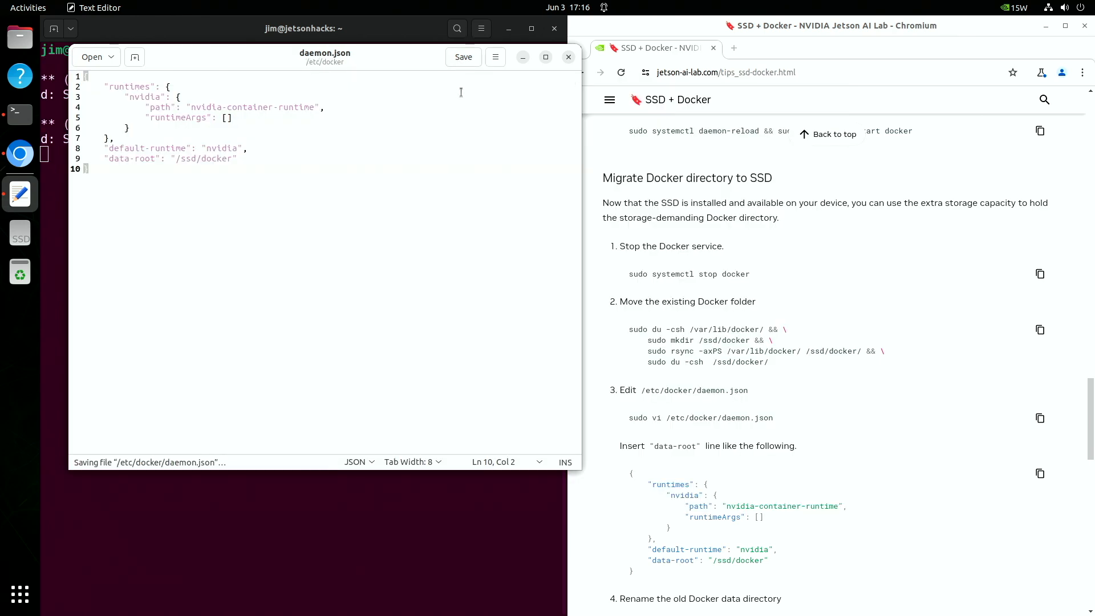
Close the editor and rename /var/lib/docker to /var/lib/docker.old.
{"action": "left_click", "coordinate": [569, 58]}
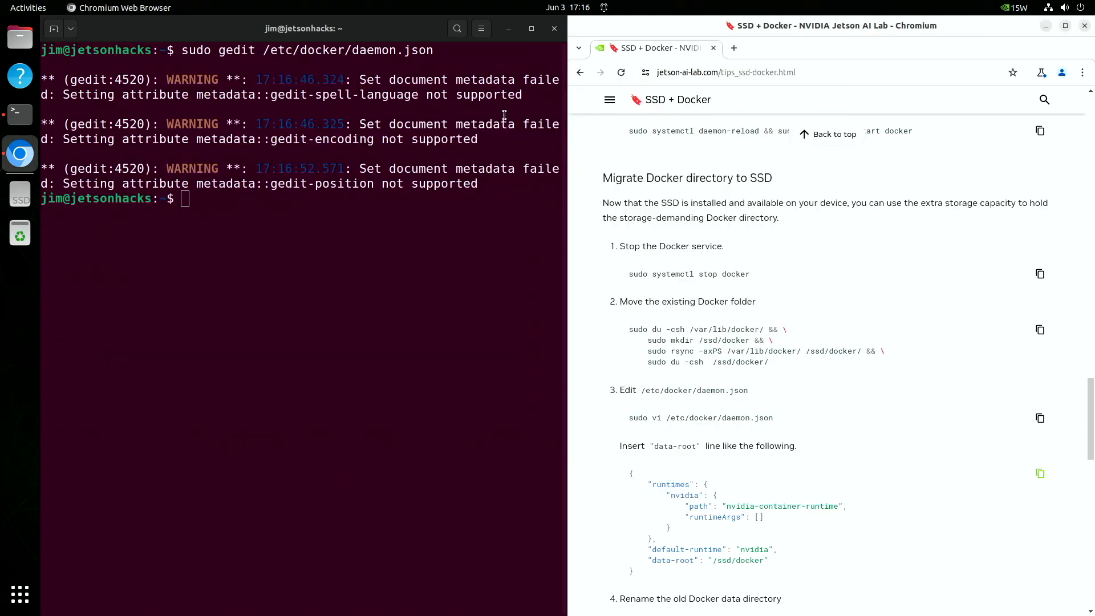
{"action": "scroll", "coordinate": [725, 475], "scroll_direction": "down", "scroll_amount": 5}
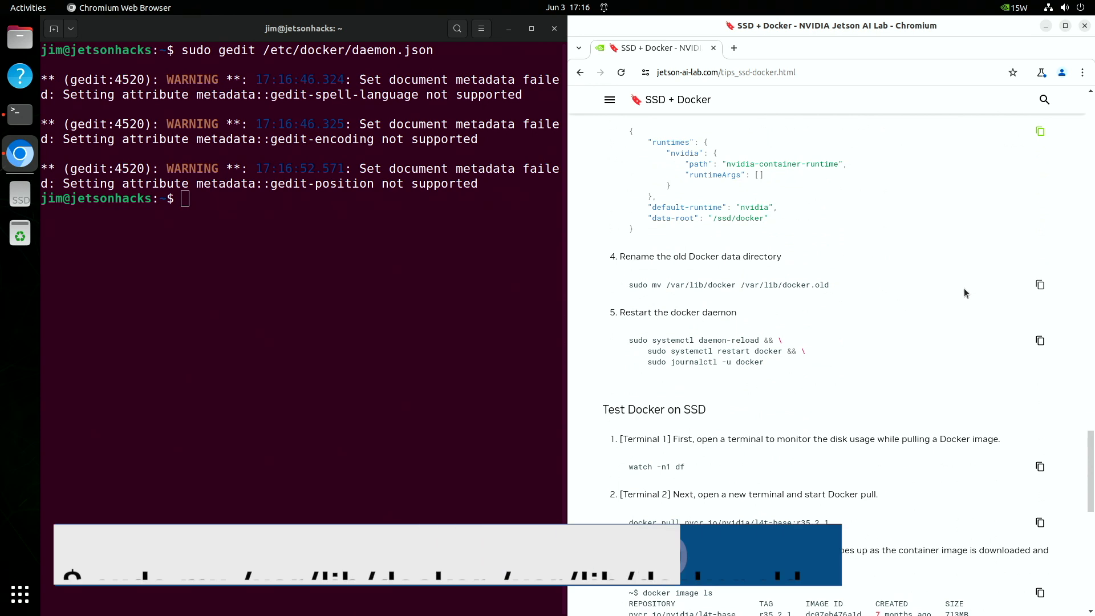
{"action": "left_click", "coordinate": [1041, 285]}
{"action": "right_click", "coordinate": [186, 201]}
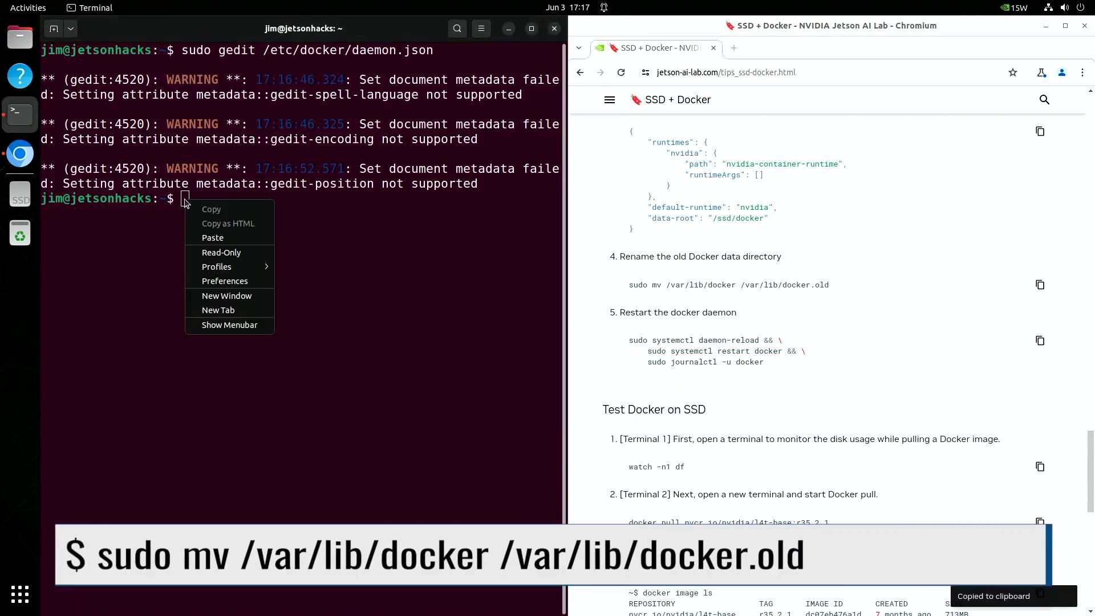
{"action": "left_click", "coordinate": [203, 231]}
{"action": "key", "text": "Return"}
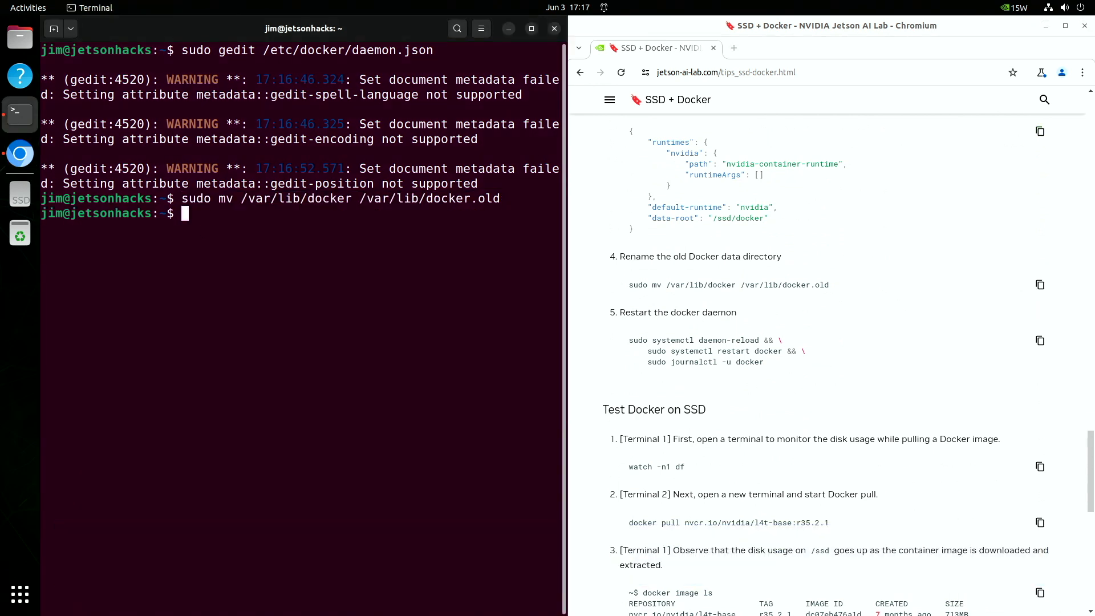
Reload the daemon, restart Docker and review its journal log.
{"action": "left_click", "coordinate": [1041, 340]}
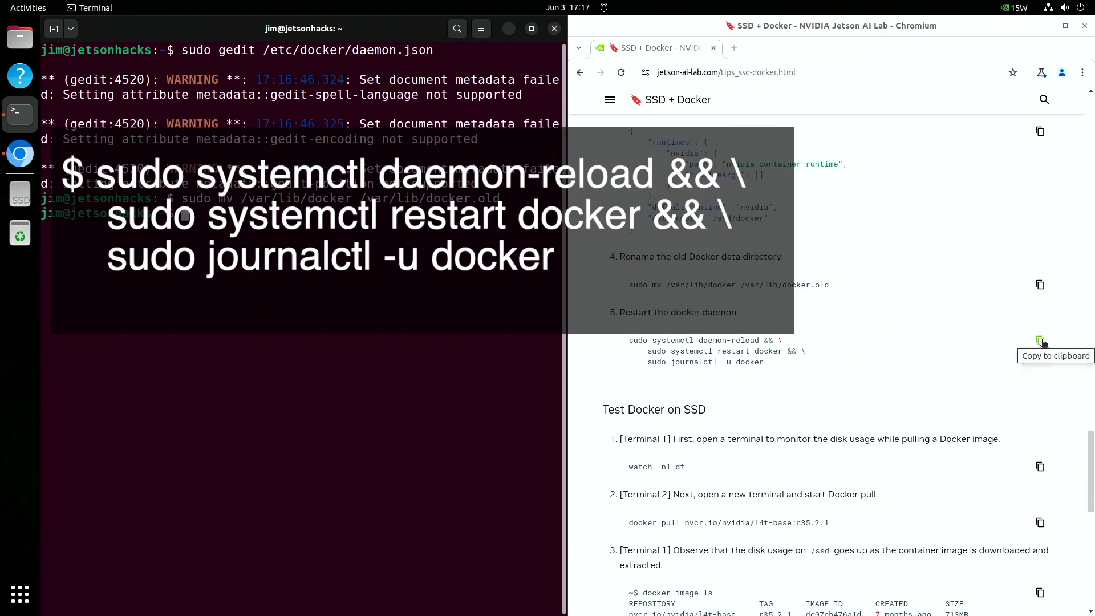
{"action": "left_click", "coordinate": [1041, 340]}
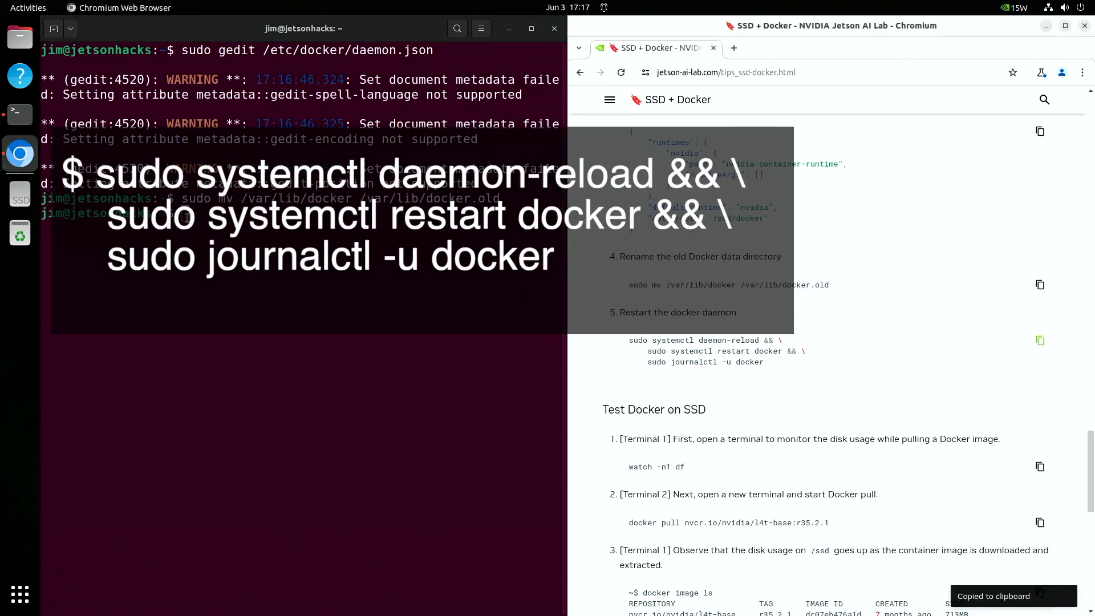
{"action": "right_click", "coordinate": [196, 276]}
{"action": "left_click", "coordinate": [216, 286]}
{"action": "key", "text": "Return"}
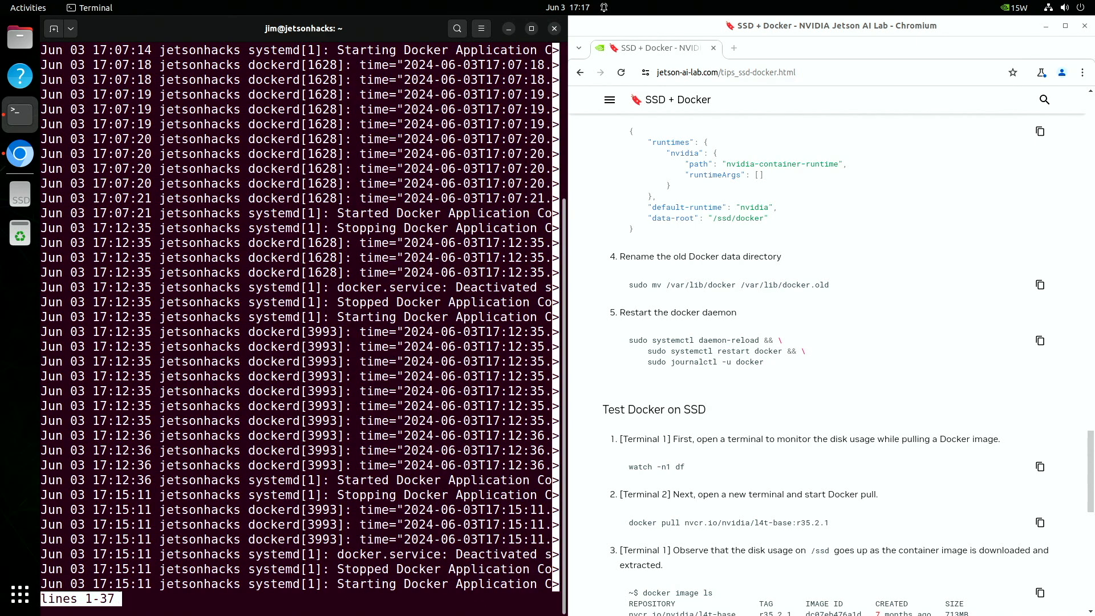
{"action": "scroll", "coordinate": [94, 178], "scroll_direction": "down", "scroll_amount": 10}
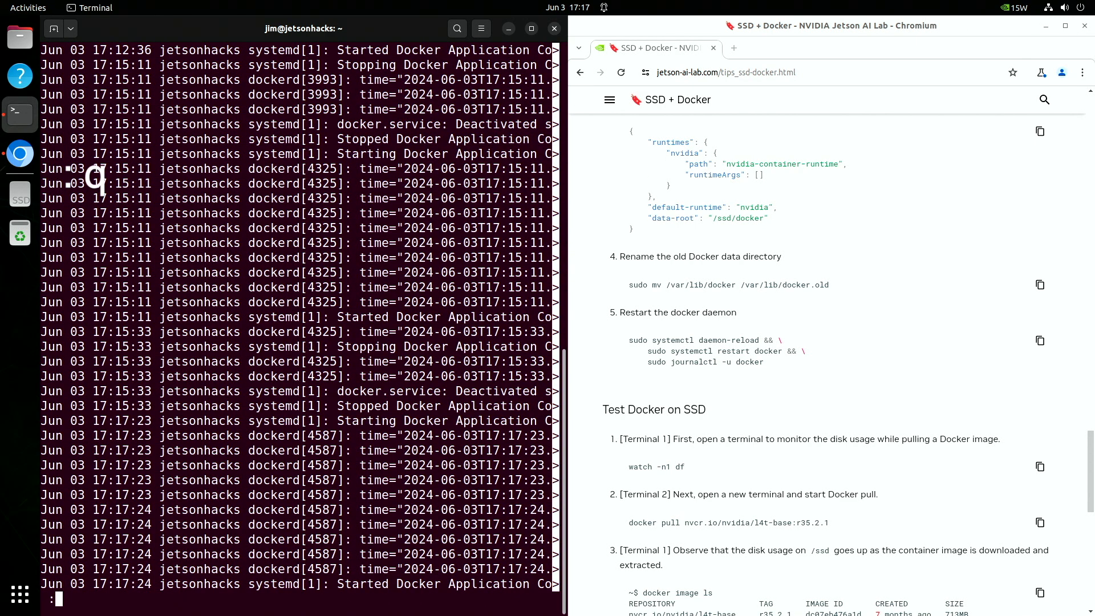
Monitor disk usage with watch -n1 df while pulling nvcr.io/nvidia/l4t-jetpack:r36.3.0.
{"action": "key", "text": "q"}
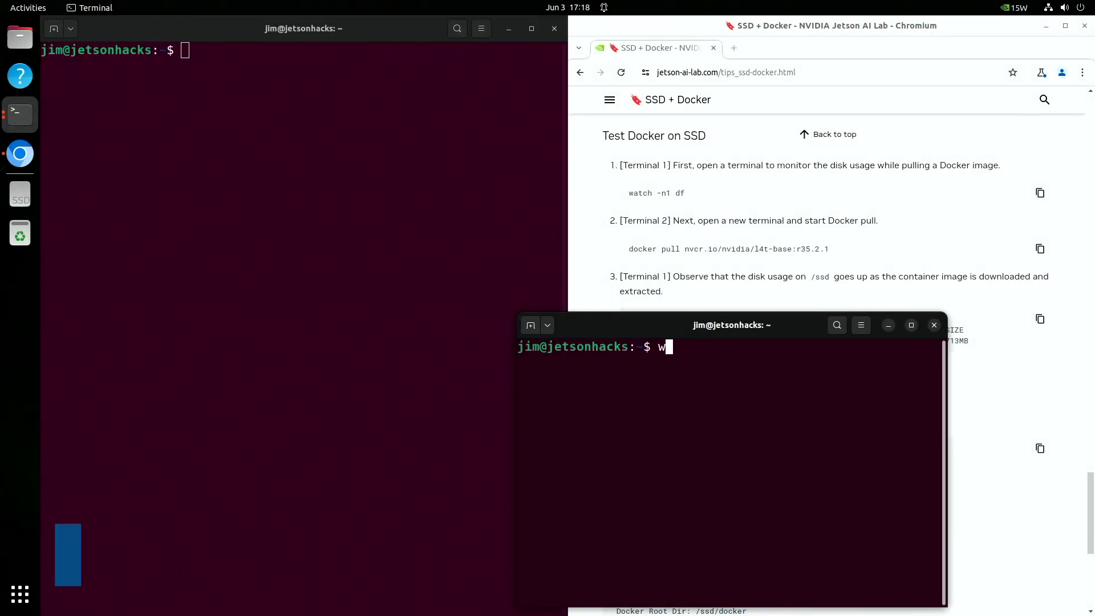
{"action": "type", "text": "at"}
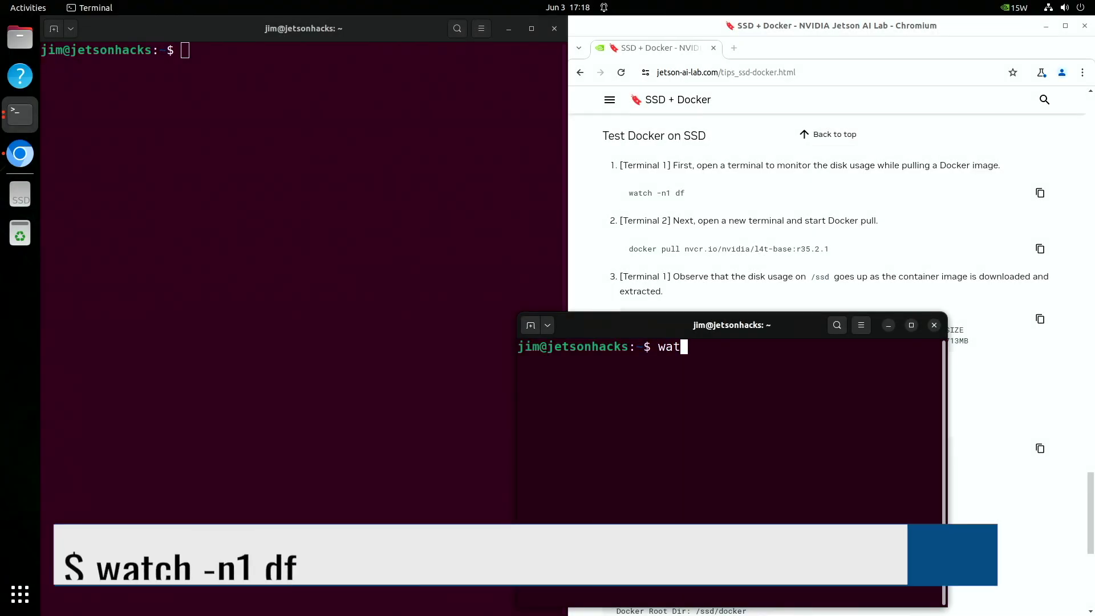
{"action": "type", "text": "ch -n1 df"}
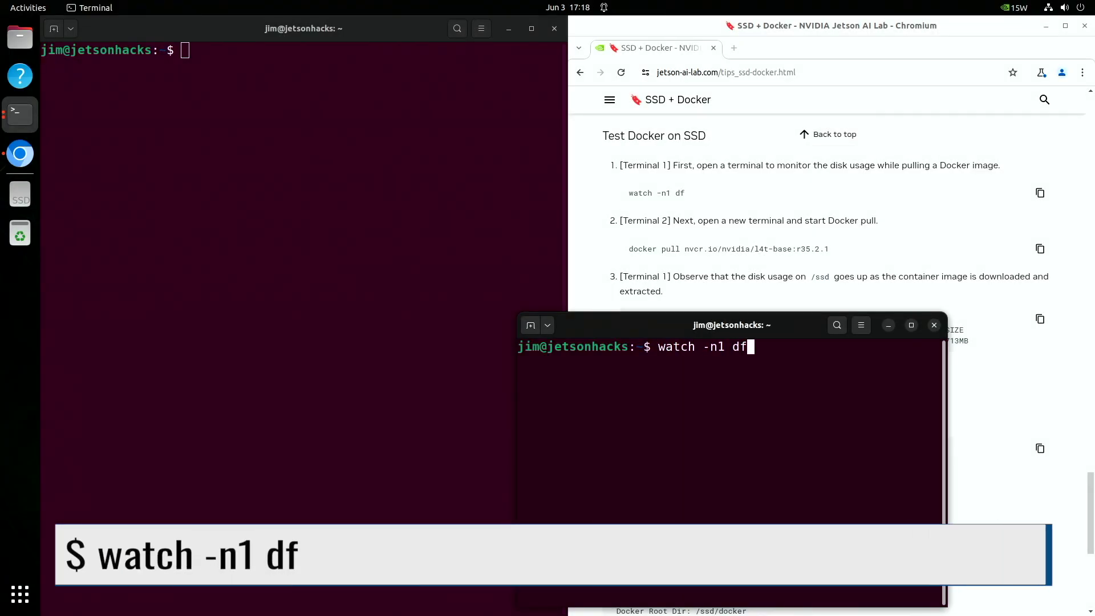
{"action": "key", "text": "Return"}
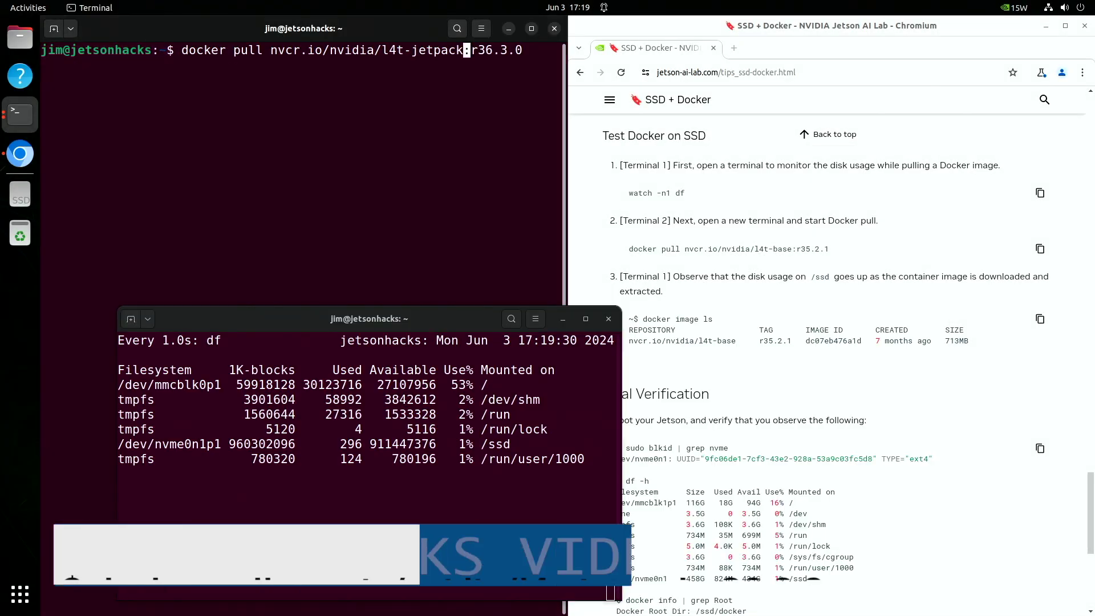
{"action": "key", "text": "Return"}
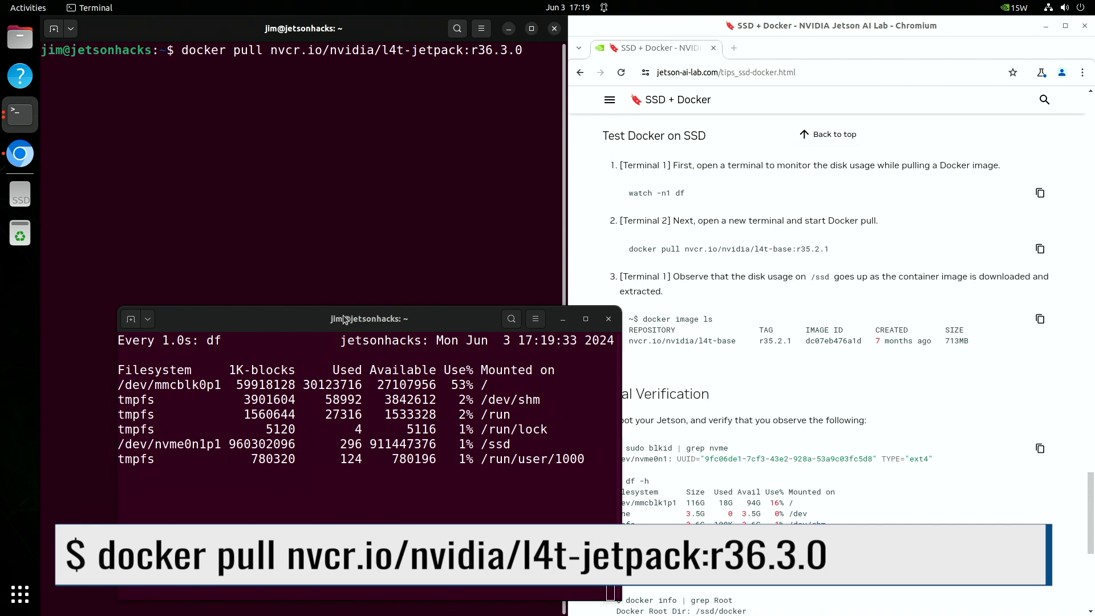
{"action": "left_click_drag", "start_coordinate": [345, 320], "coordinate": [765, 318]}
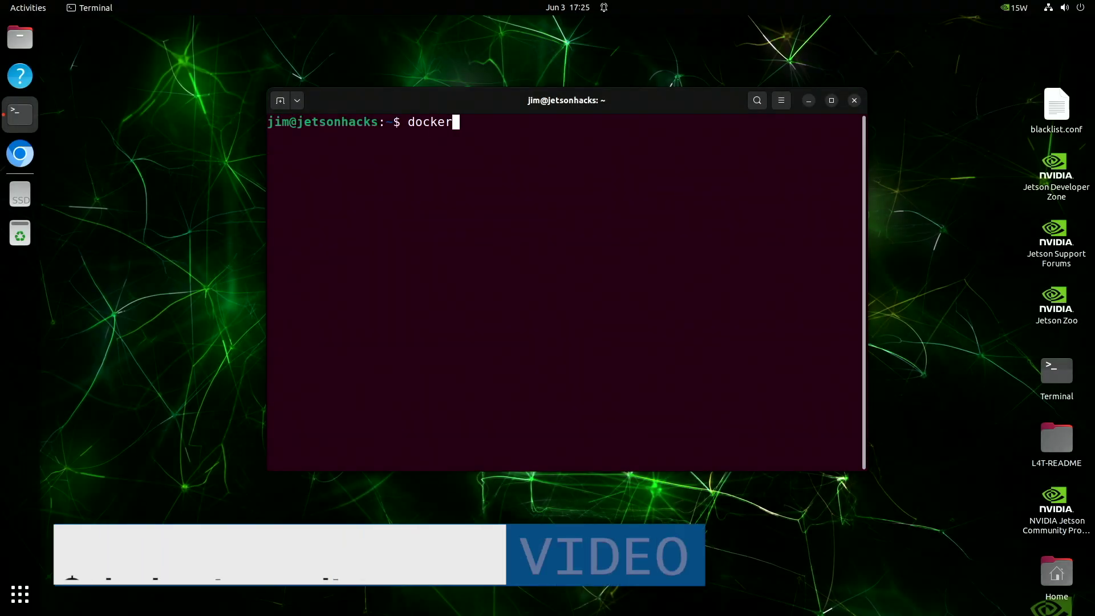
After reboot, check docker images, the NVMe partition via blkid, and df -h mounts.
{"action": "type", "text": " image list"}
{"action": "key", "text": "Return"}
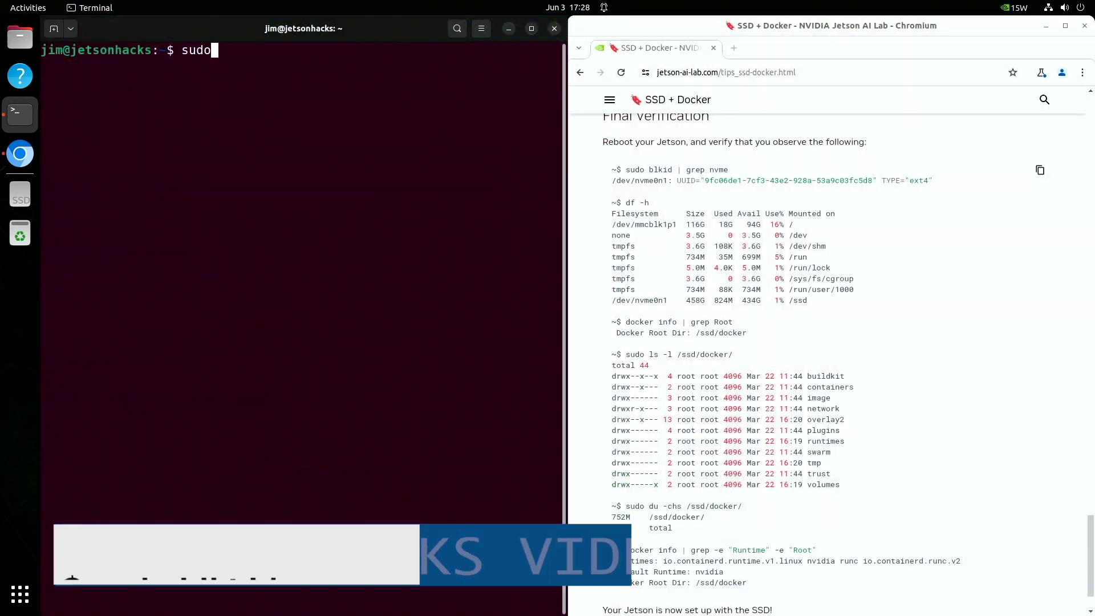
{"action": "type", "text": "blkid | grep nvme"}
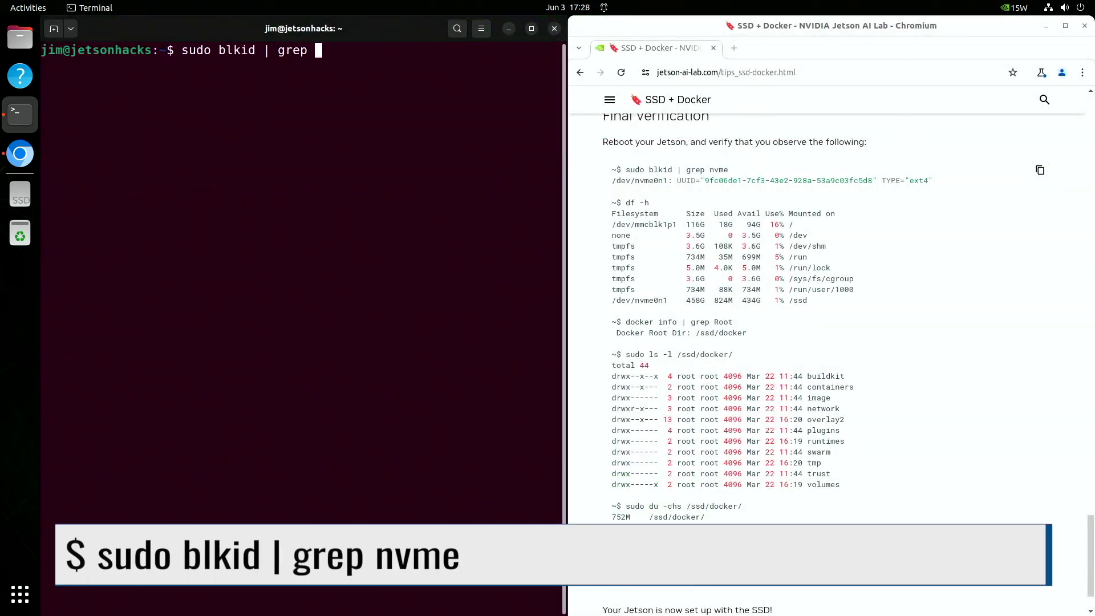
{"action": "key", "text": "Return"}
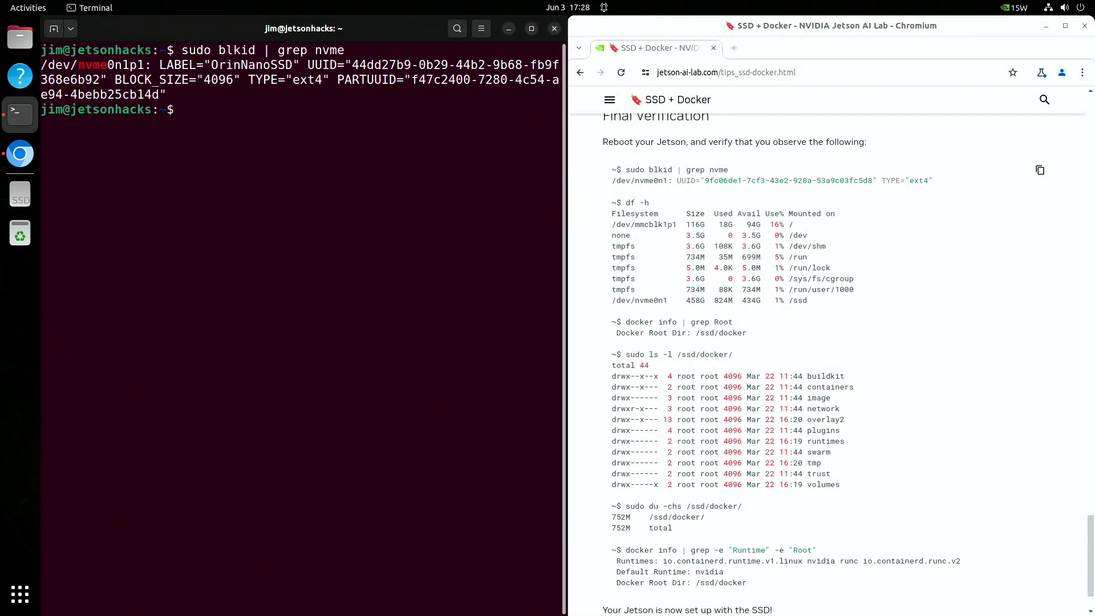
{"action": "type", "text": "df -h"}
{"action": "key", "text": "Return"}
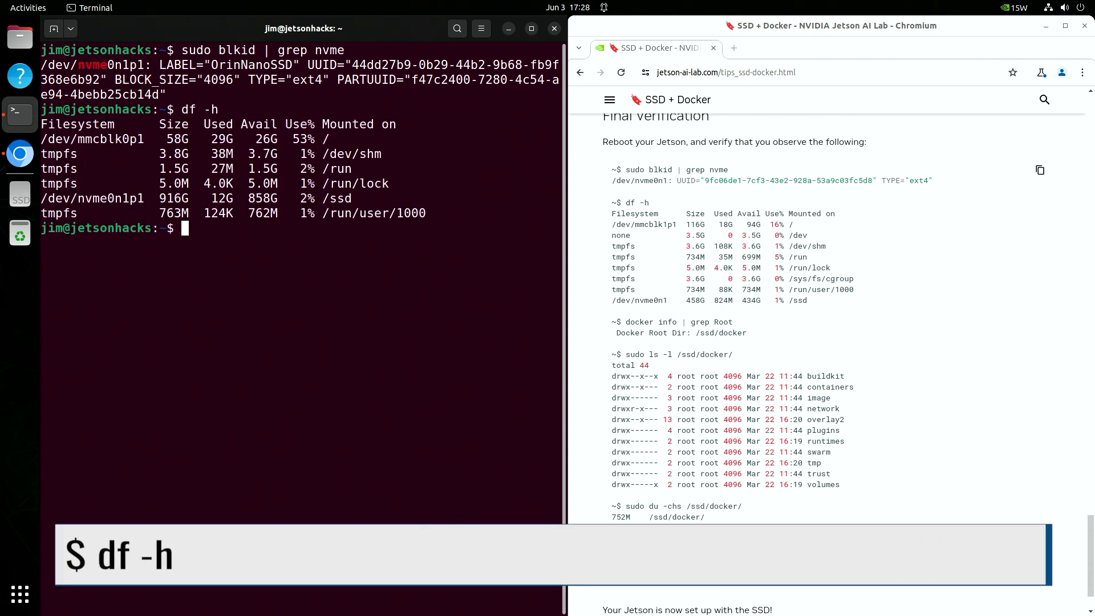
Confirm Docker Root Dir is /ssd/docker, list its contents and measure its 12G size.
{"action": "type", "text": "docker info "}
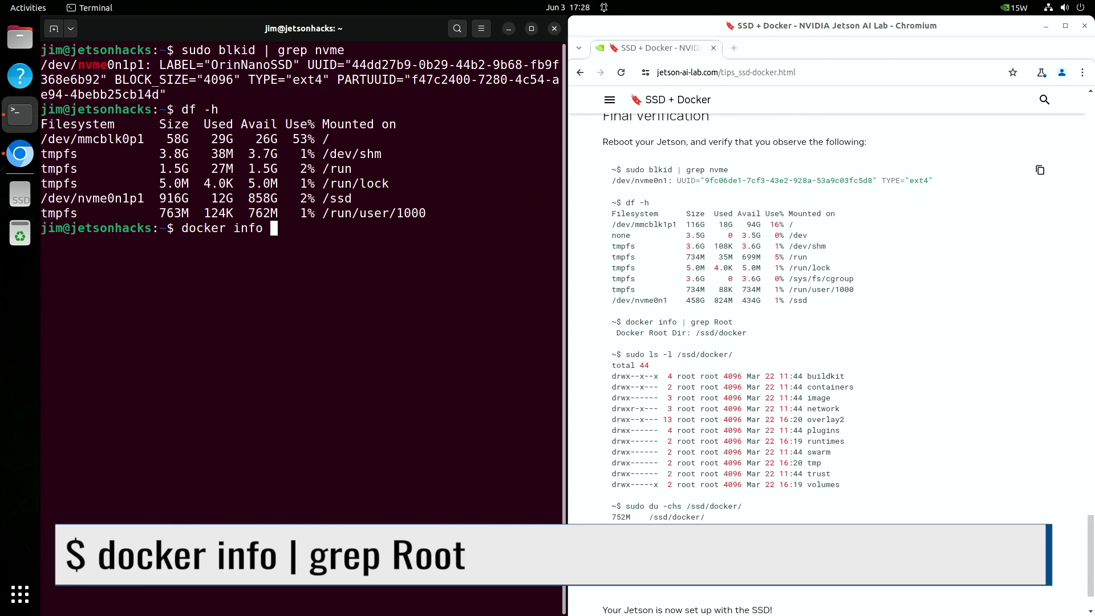
{"action": "type", "text": "| grep Root"}
{"action": "key", "text": "Return"}
{"action": "type", "text": "sudo ls -l "}
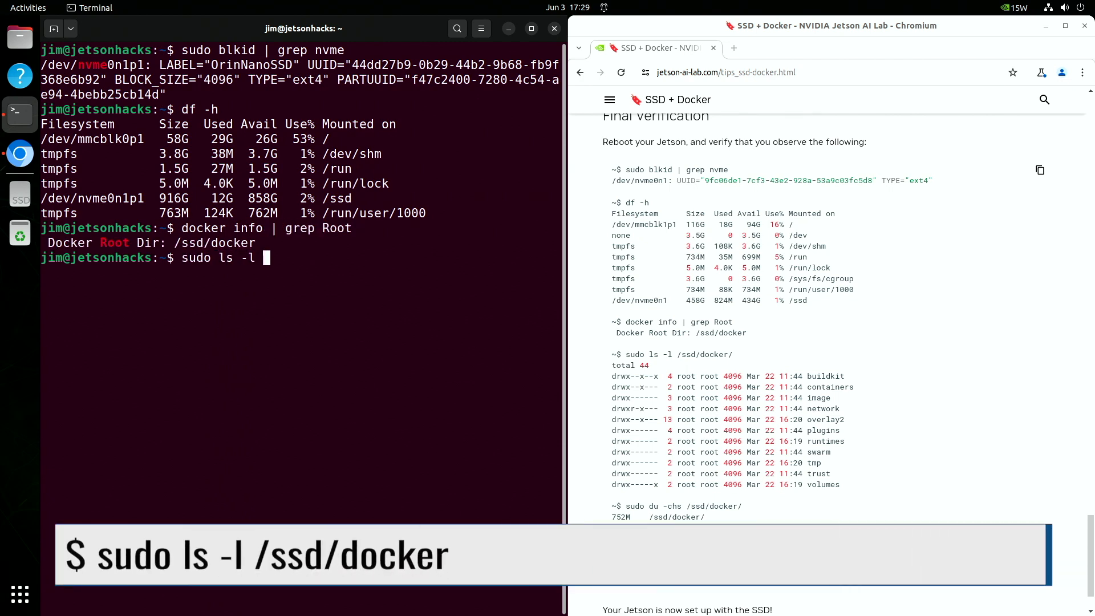
{"action": "type", "text": "/ssd/docker/"}
{"action": "key", "text": "Return"}
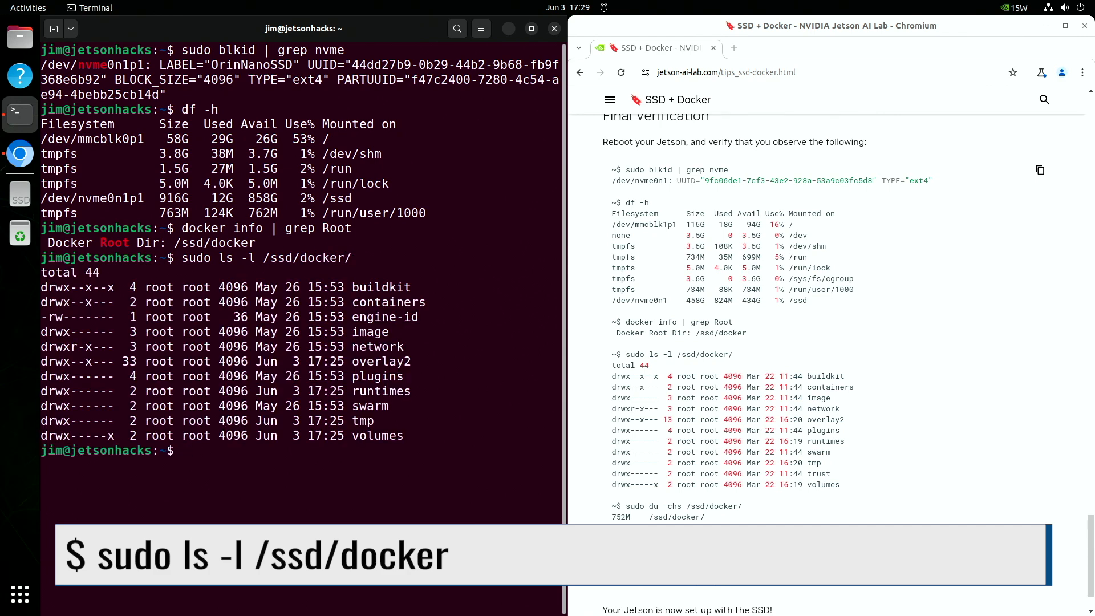
{"action": "type", "text": "sudo "}
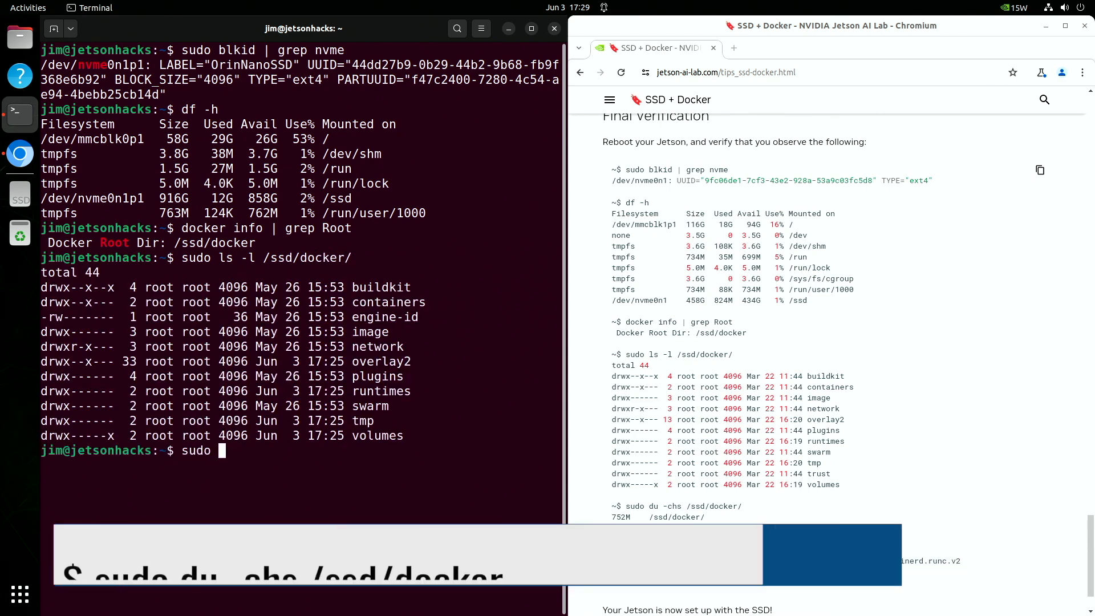
{"action": "type", "text": "du -chs /ssd/docker"}
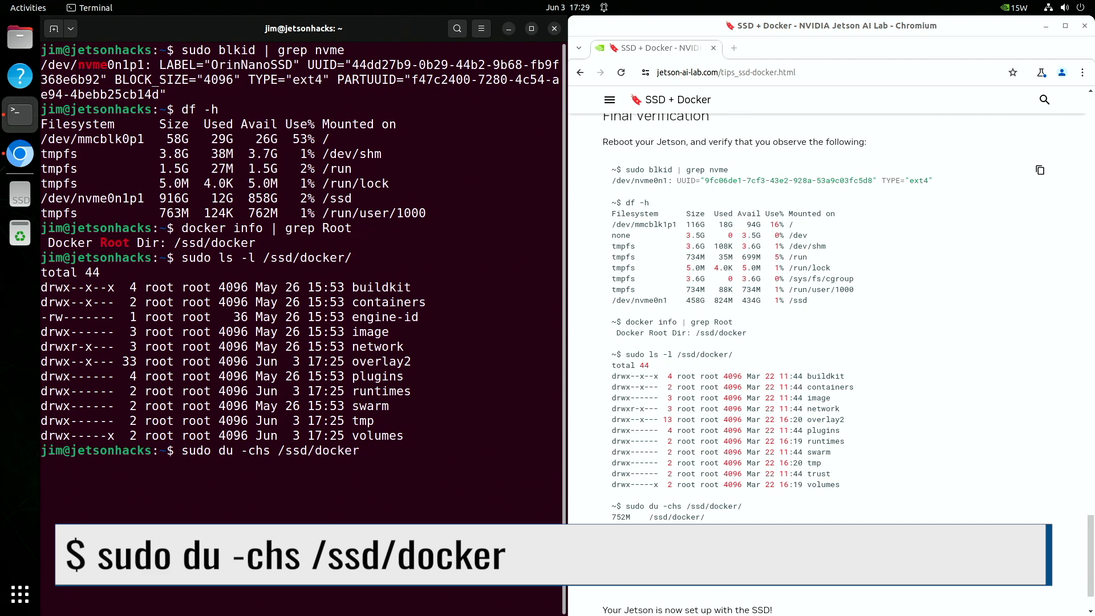
{"action": "key", "text": "Return"}
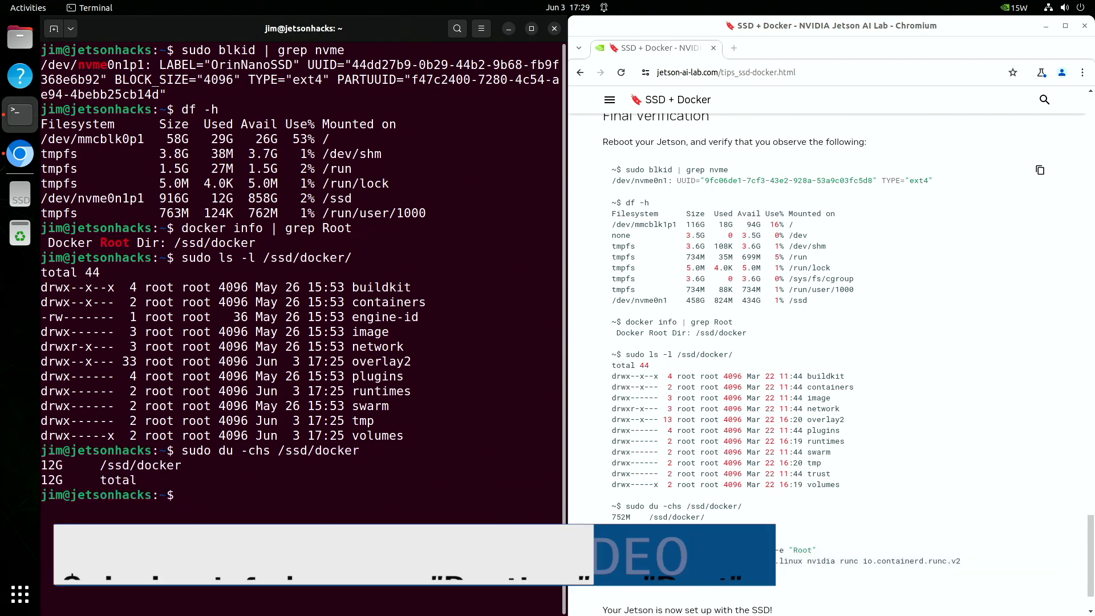